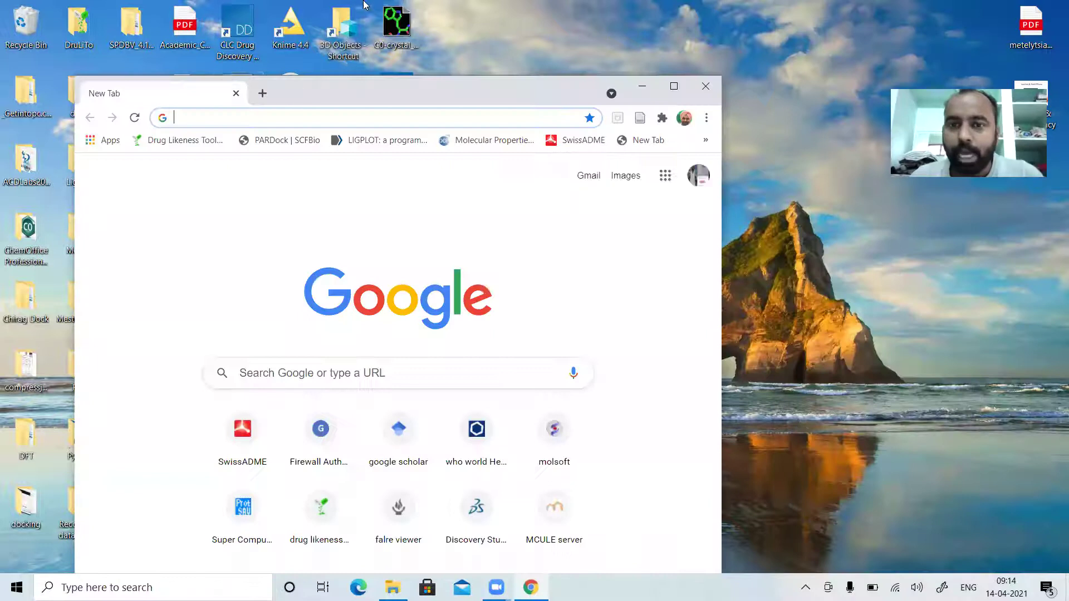
# Step: Open the RCSB PDB entry for 1fk9 and download its structure in PDB format
pyautogui.click(674, 88)
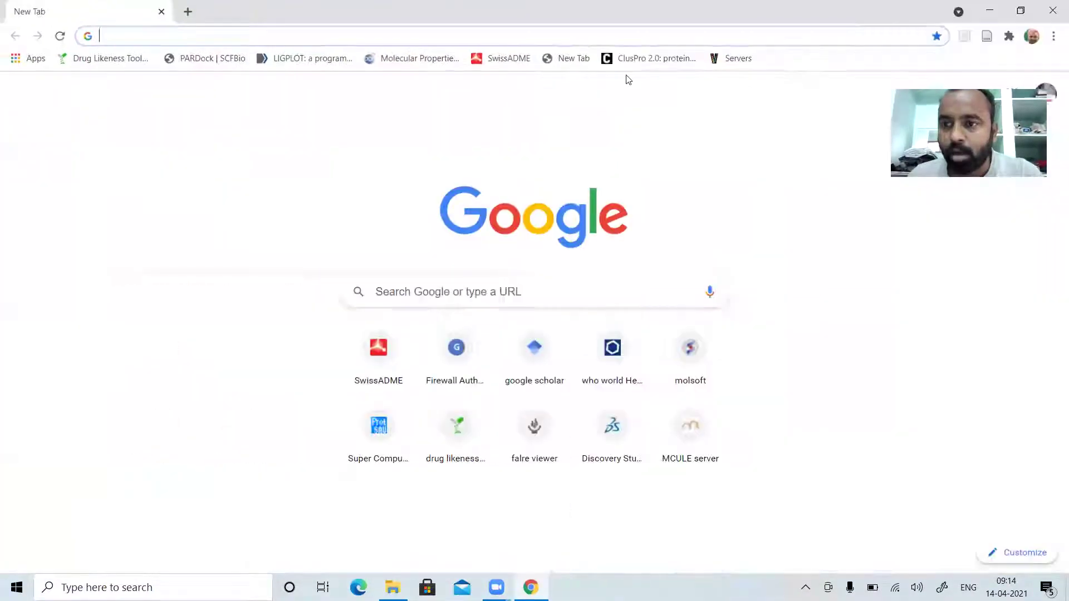
pyautogui.click(423, 40)
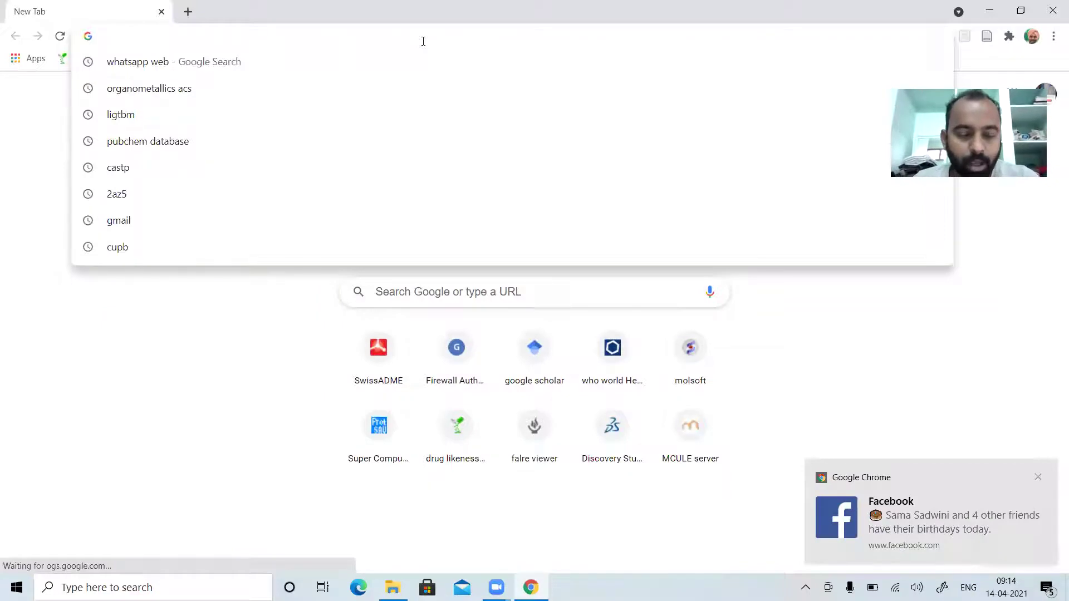
pyautogui.write('1fk9')
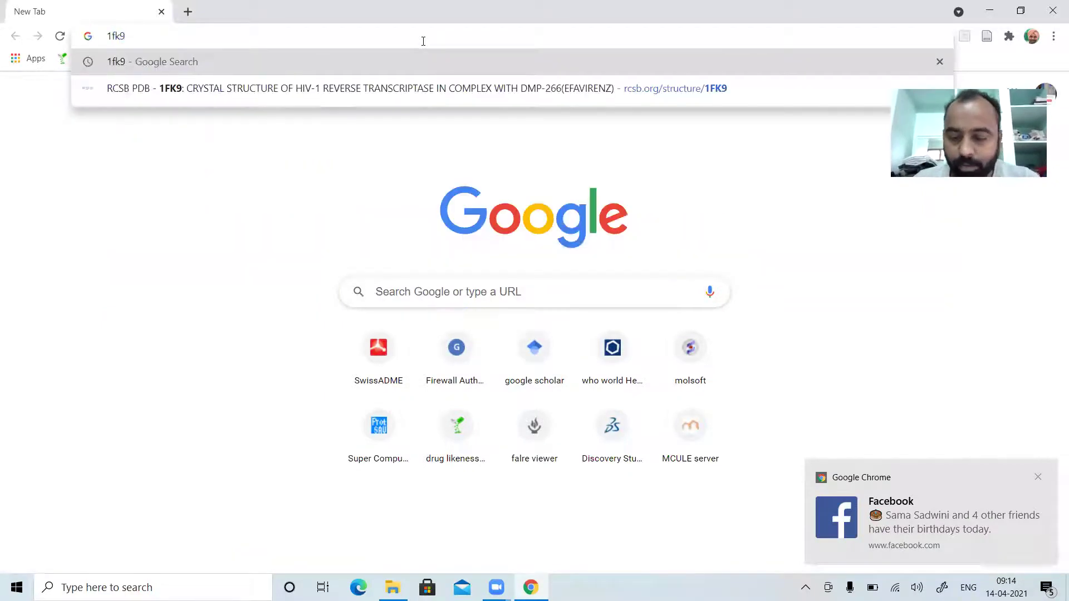
pyautogui.press('Return')
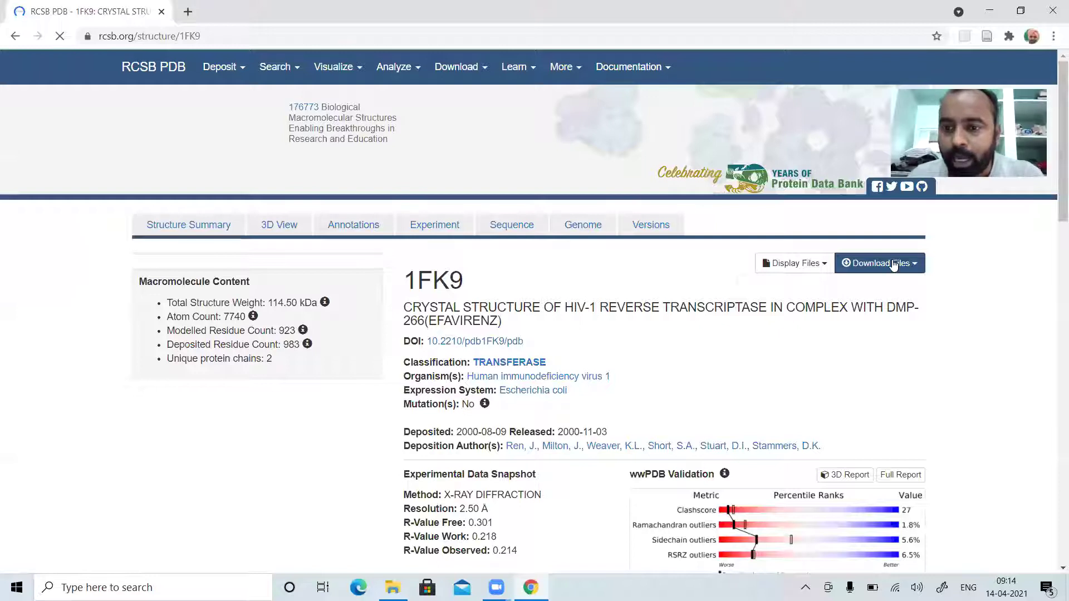
pyautogui.click(894, 265)
pyautogui.click(786, 321)
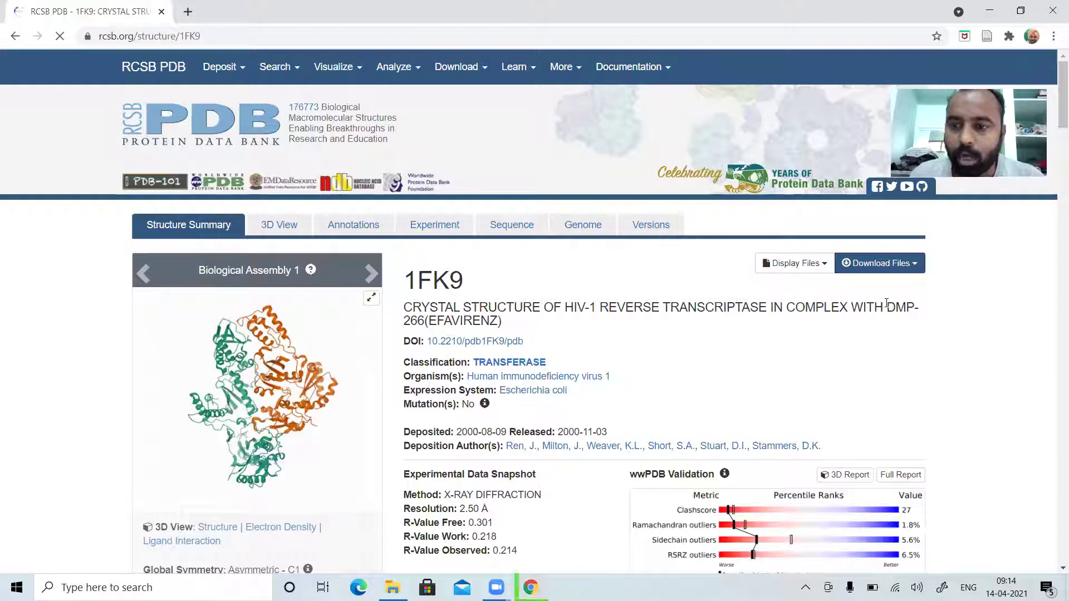
# Step: Copy the ligand name DMP-266 from the entry title and open the PubChem database site in a new tab
pyautogui.moveTo(885, 307); pyautogui.dragTo(424, 324)
pyautogui.hotkey('ctrl', 'c')
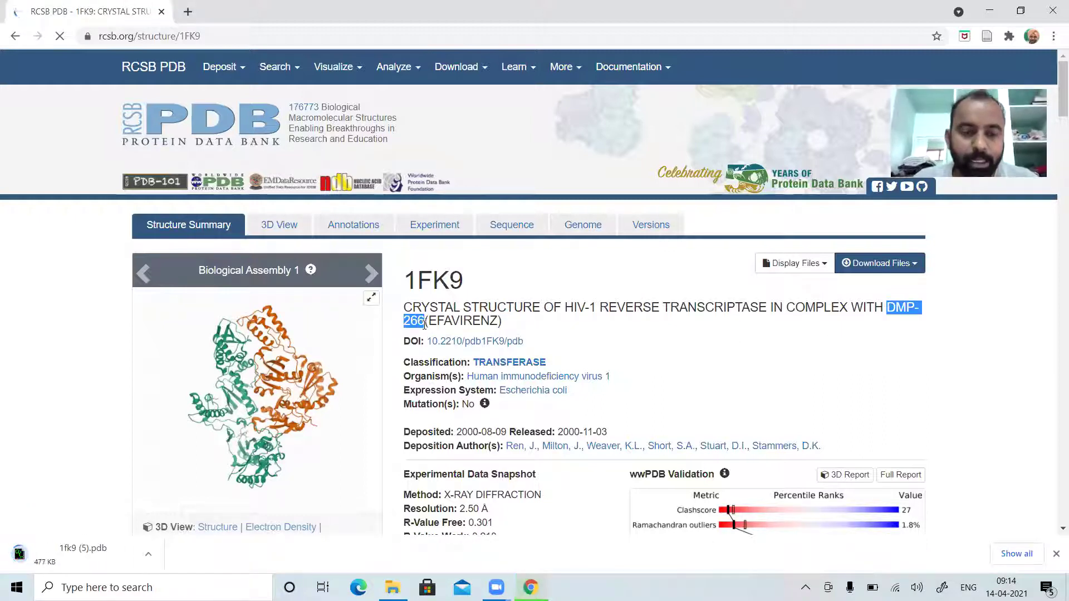
pyautogui.click(187, 11)
pyautogui.write('pubchem database')
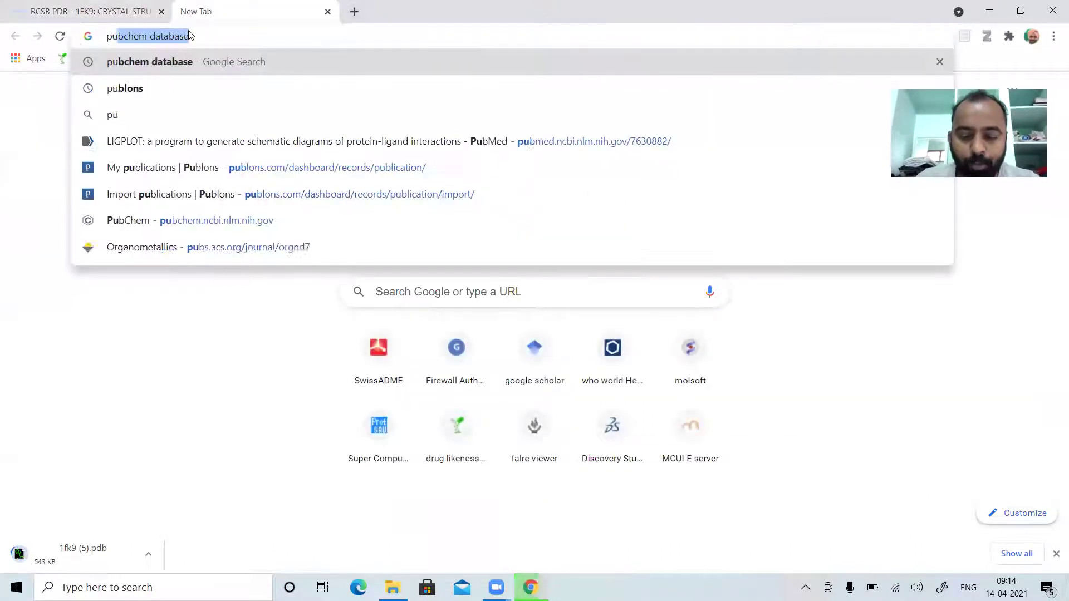
pyautogui.press('Return')
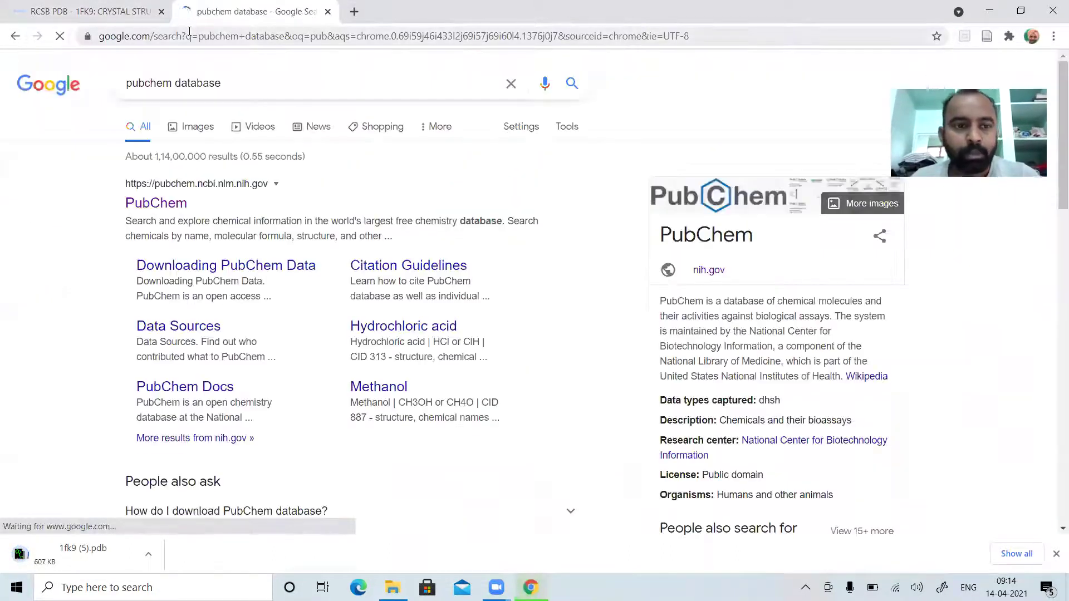
pyautogui.click(156, 200)
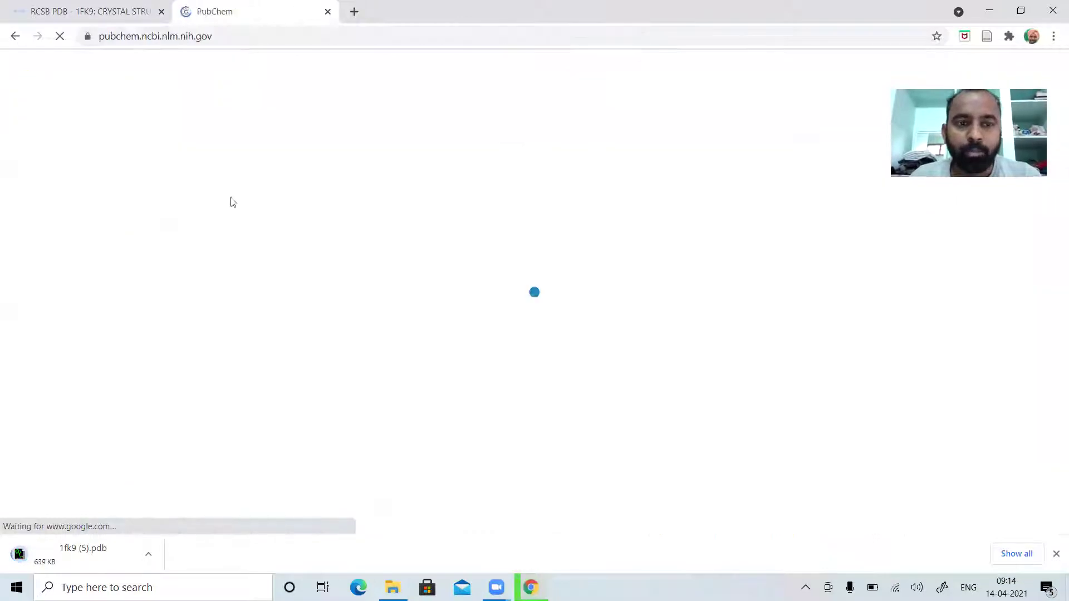
# Step: Search PubChem for DMP-266 and open the best-match Efavirenz compound record
pyautogui.hotkey('ctrl', 'v')
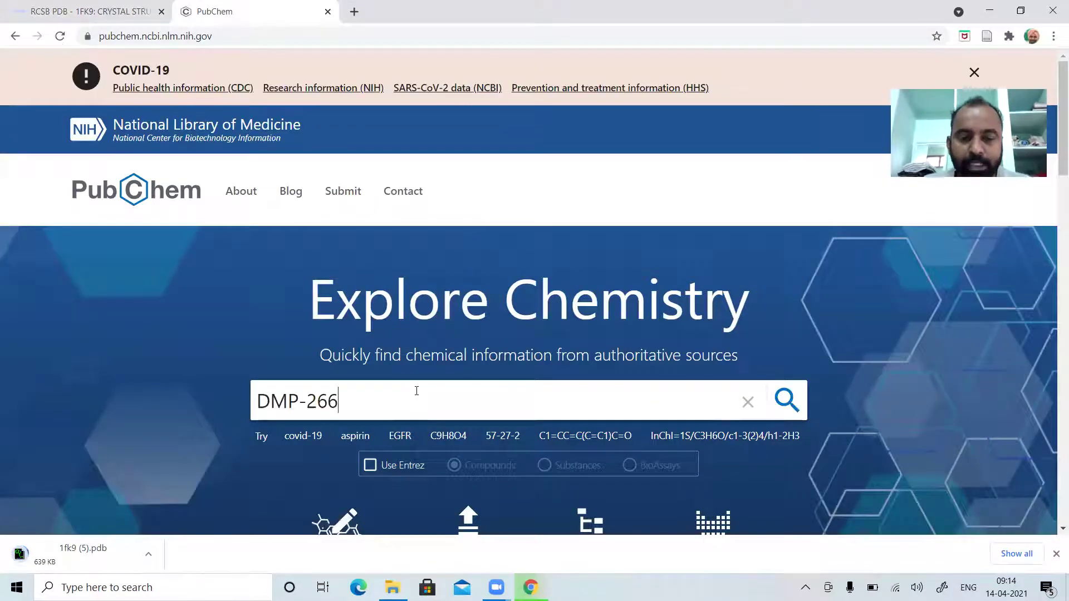
pyautogui.press('Return')
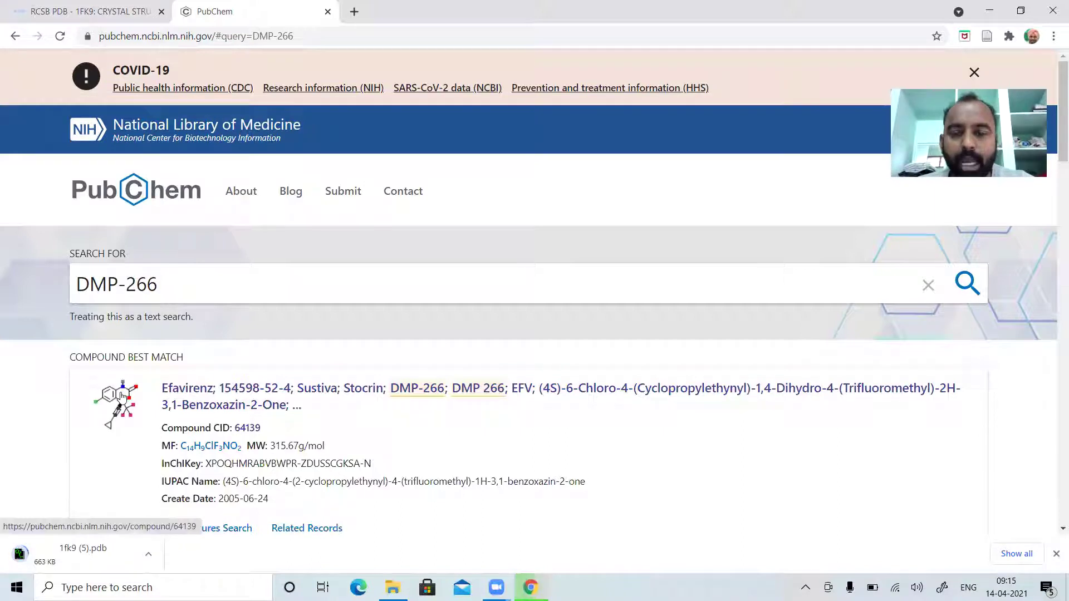
pyautogui.click(122, 396)
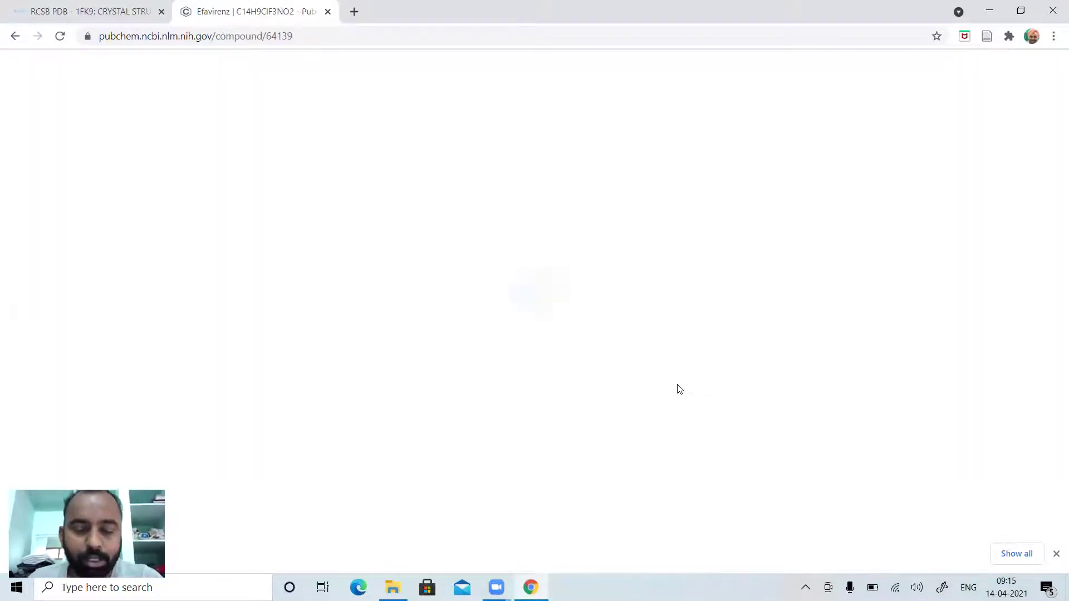
# Step: Switch to Discovery Studio Visualizer from the desktop and maximize its window
pyautogui.press('super+d')
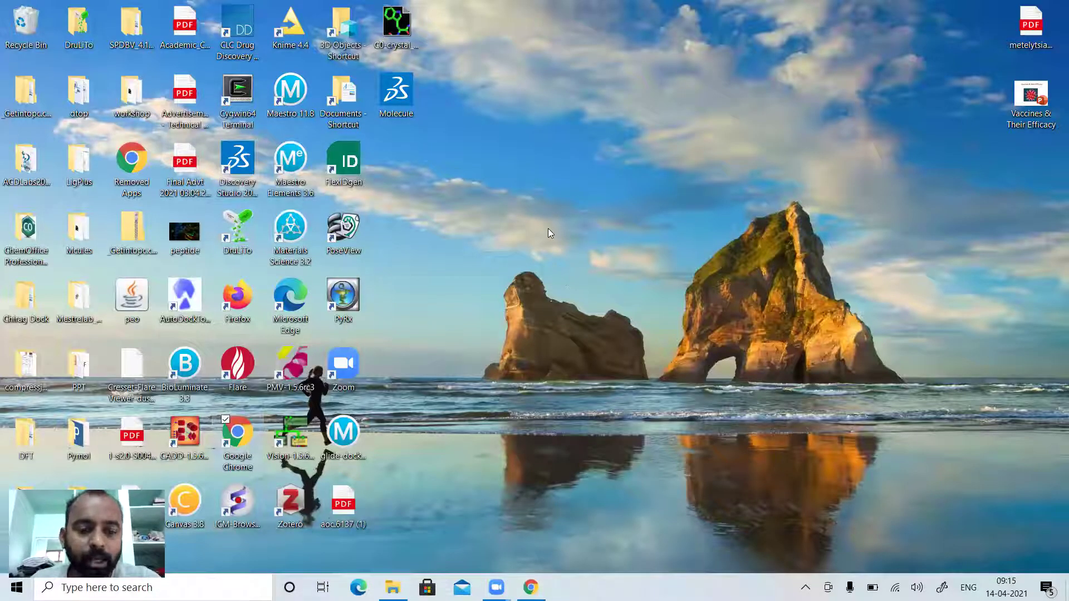
pyautogui.doubleClick(233, 161)
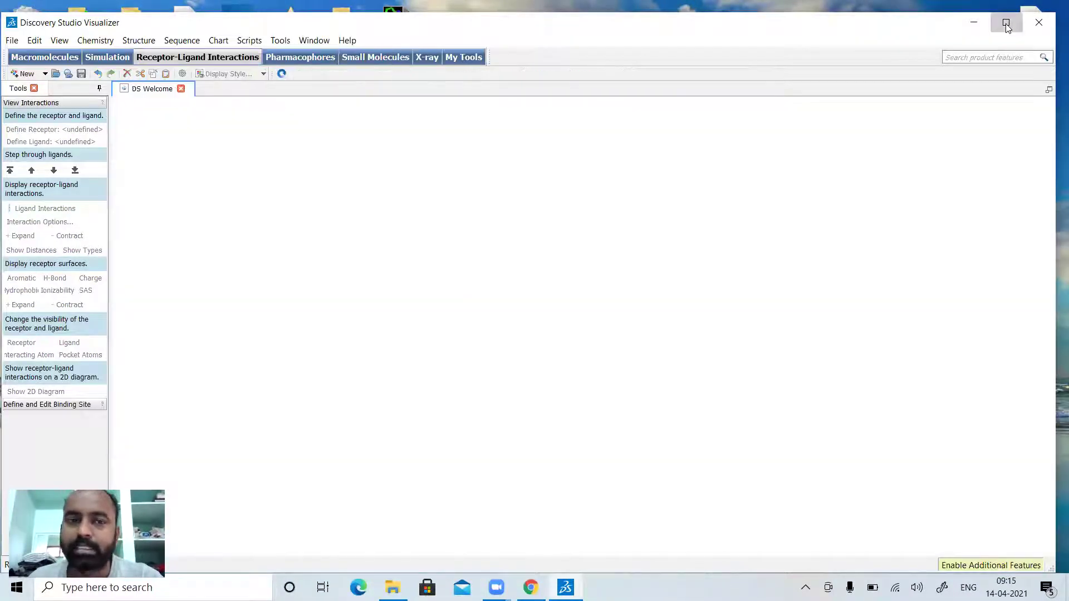
pyautogui.click(1006, 22)
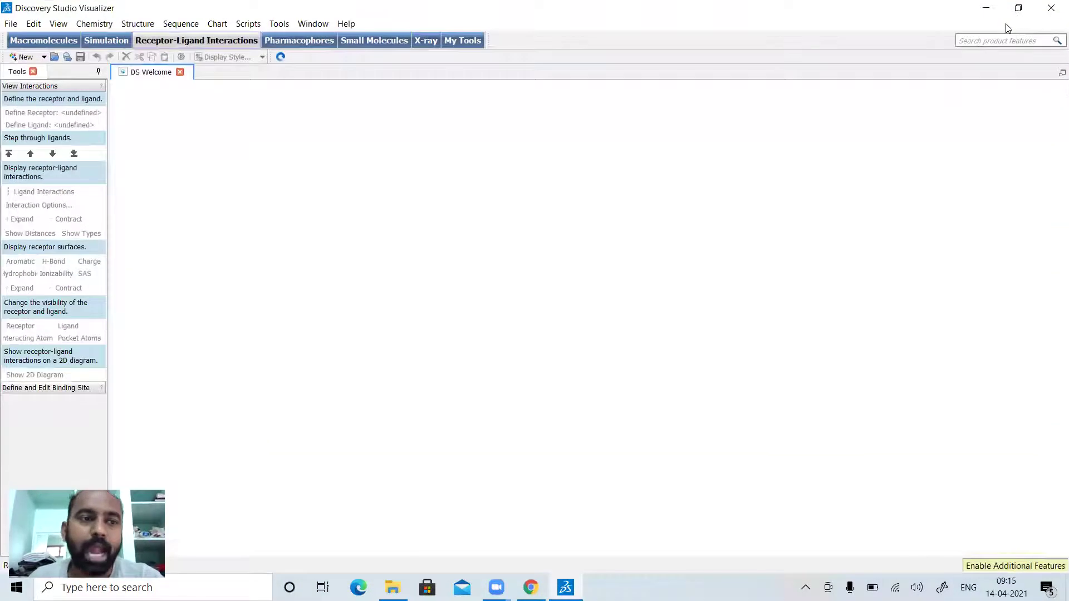
# Step: Open the downloaded 1fk9 (5) structure file from the Downloads folder
pyautogui.click(9, 25)
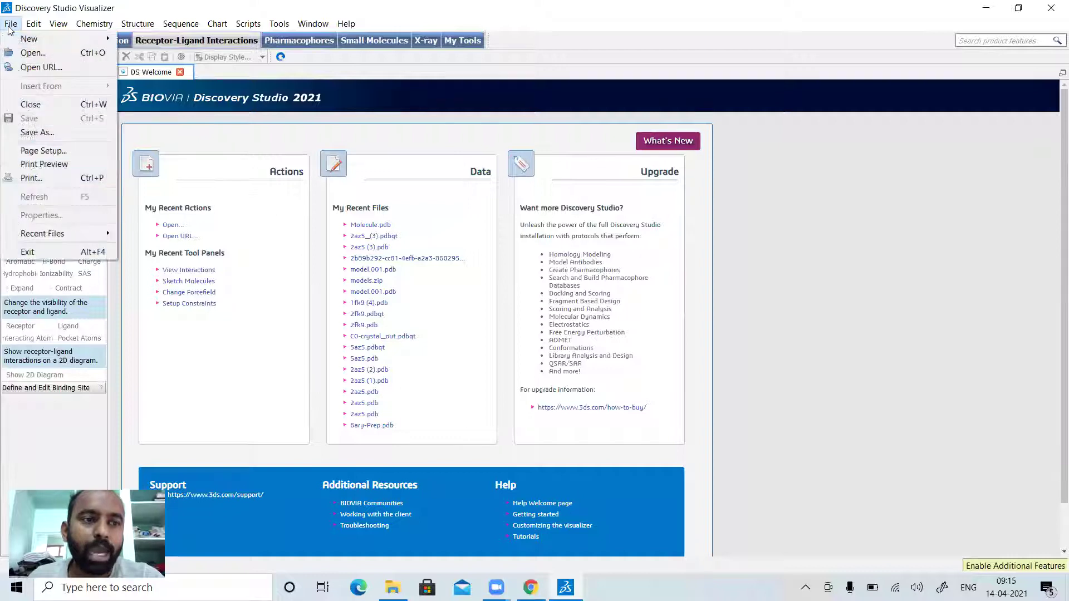
pyautogui.click(27, 53)
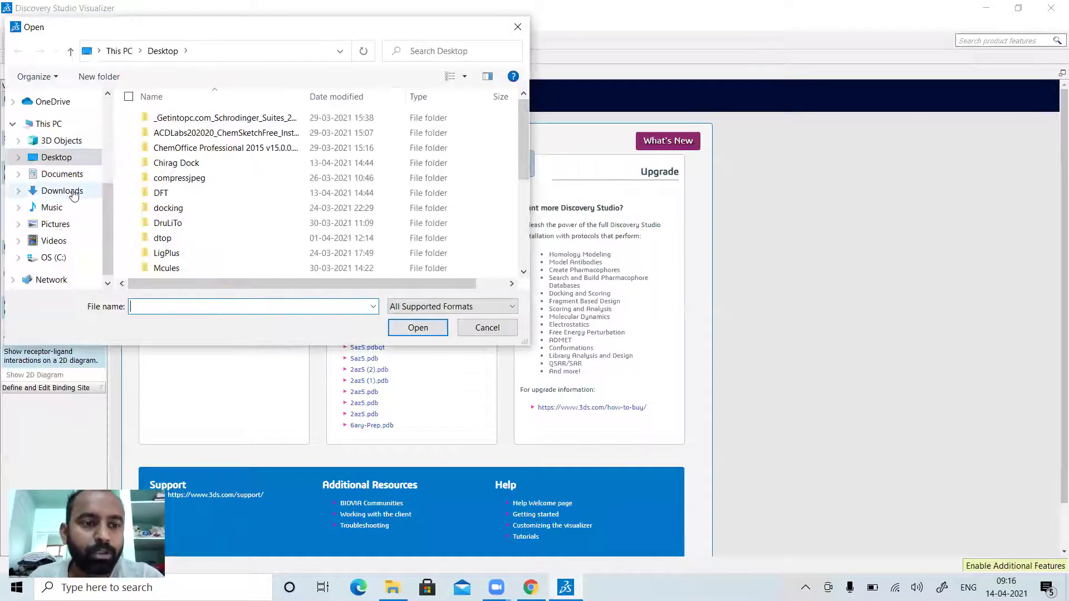
pyautogui.click(71, 192)
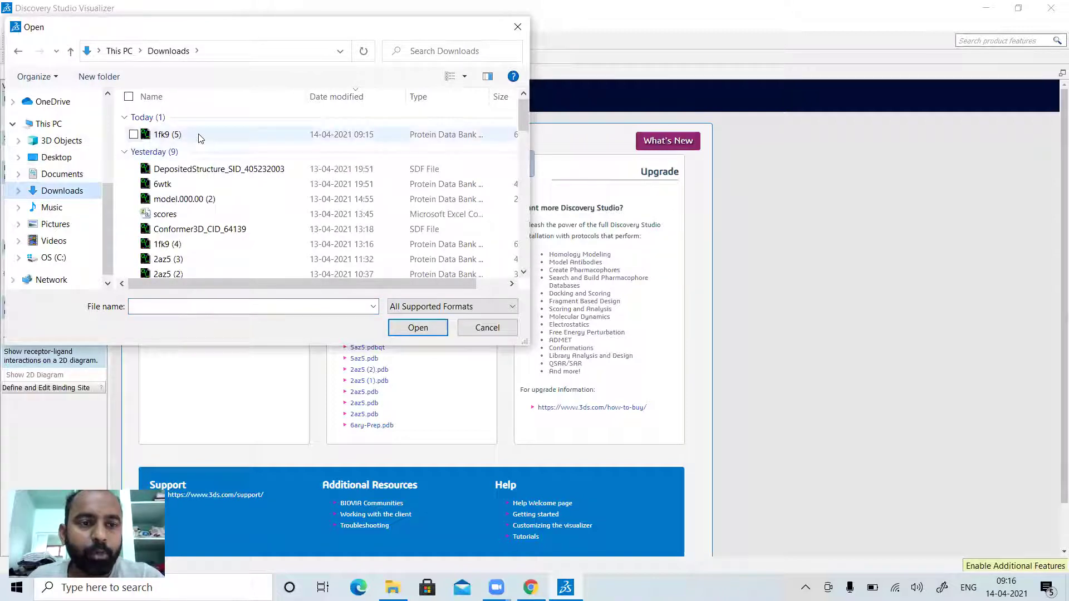
pyautogui.click(198, 134)
pyautogui.click(407, 327)
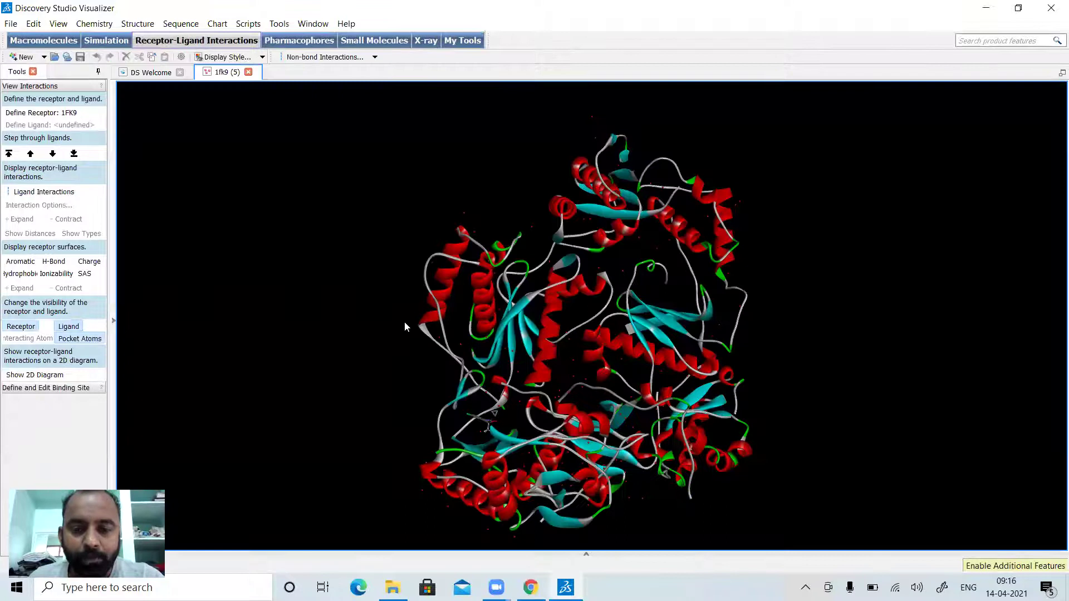
# Step: Show the structure's hierarchy tree and delete the Water group from 1FK9
pyautogui.click(114, 323)
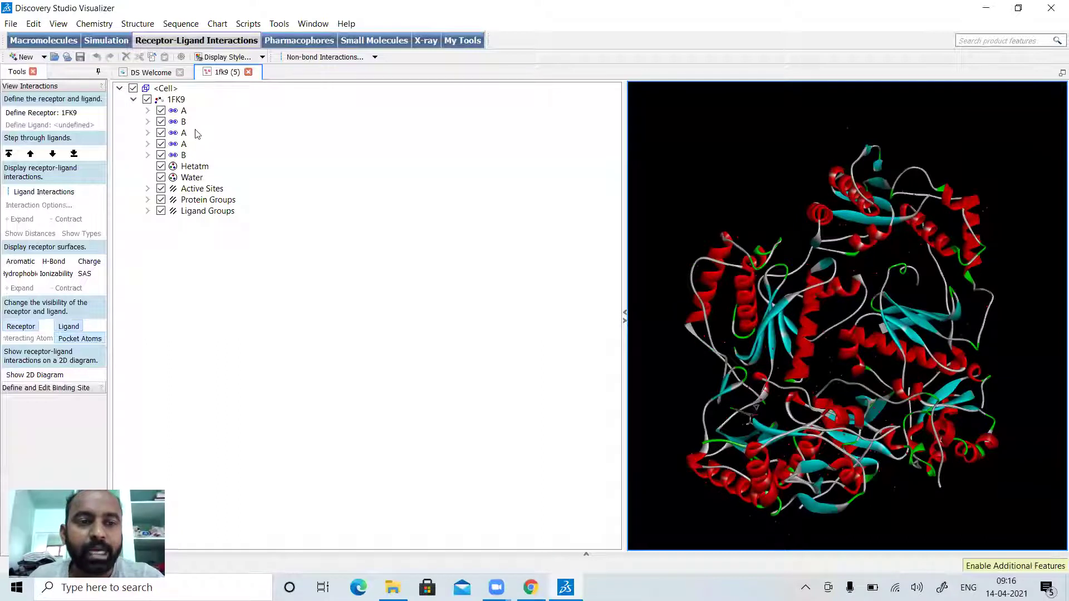
pyautogui.click(192, 177)
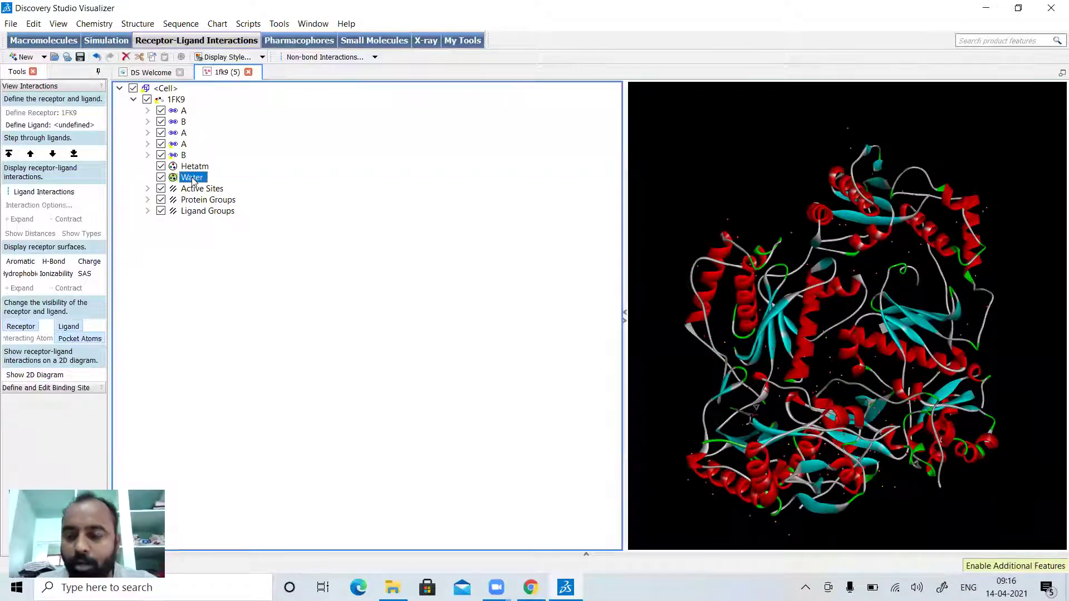
pyautogui.press('Delete')
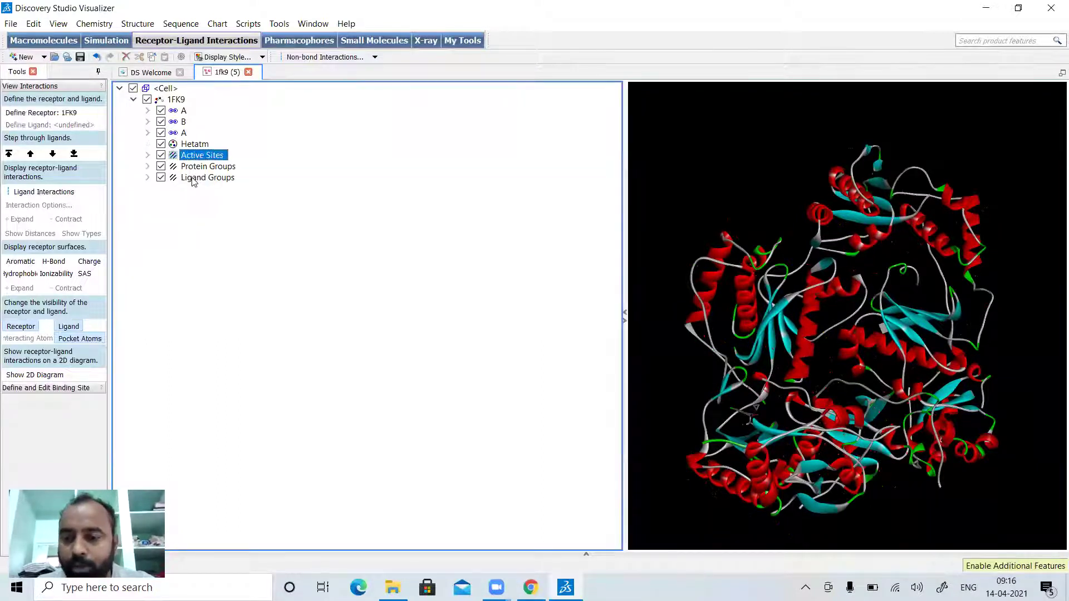
# Step: Define the whole 1FK9 molecule as the receptor
pyautogui.click(191, 146)
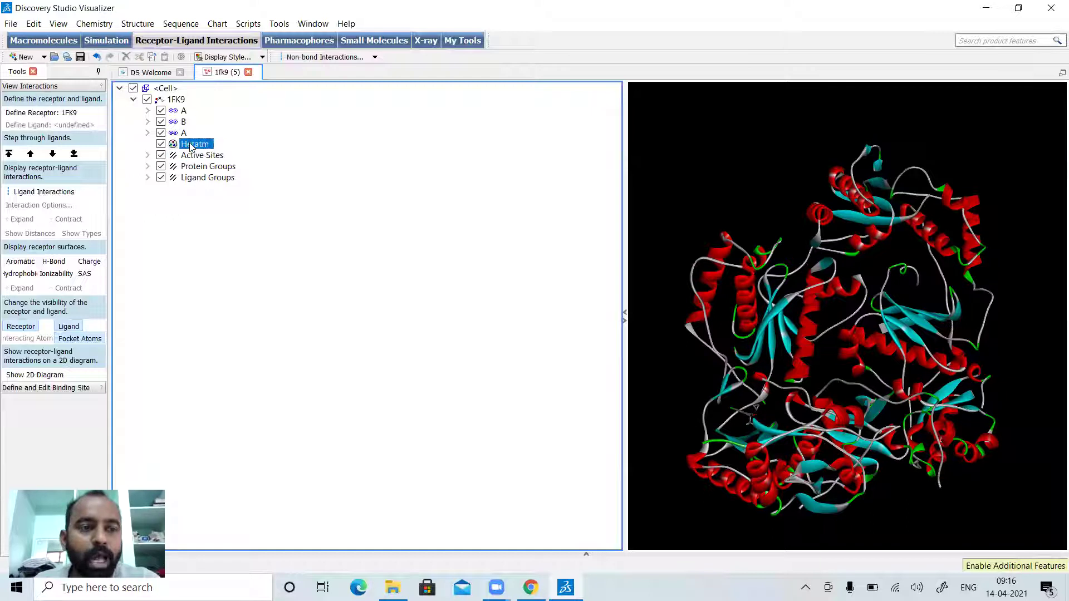
pyautogui.click(176, 99)
pyautogui.click(66, 113)
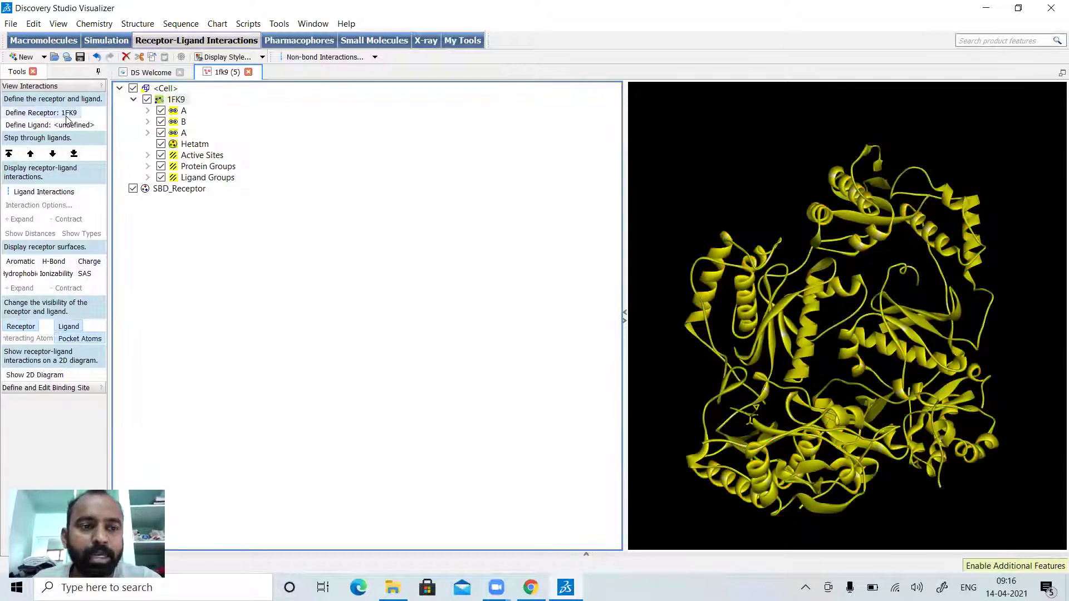
# Step: Define the Hetatm group as the ligand and display its interactions with the receptor
pyautogui.click(189, 145)
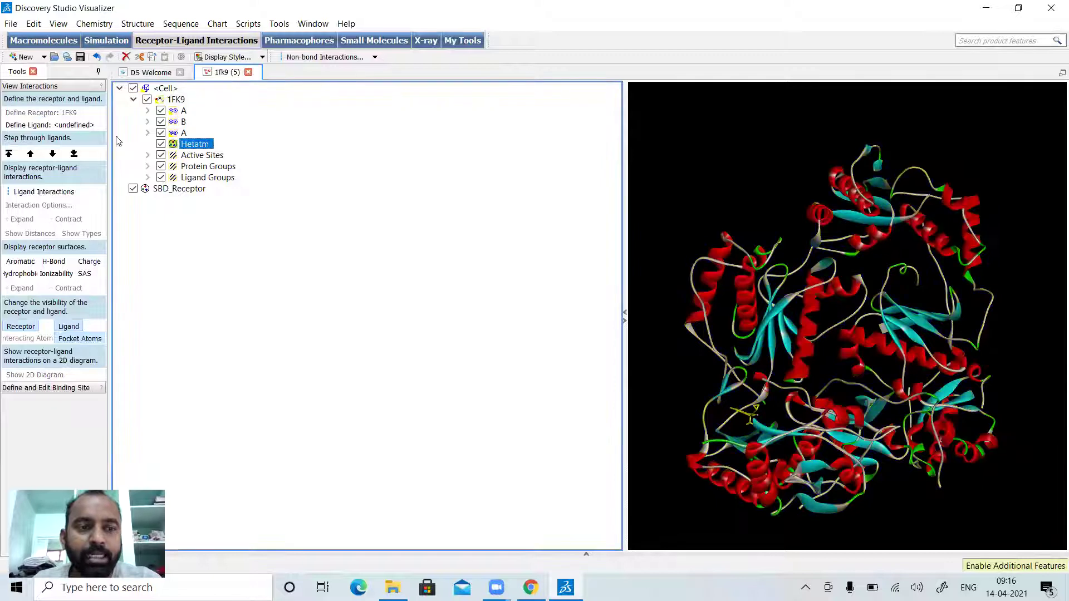
pyautogui.click(63, 126)
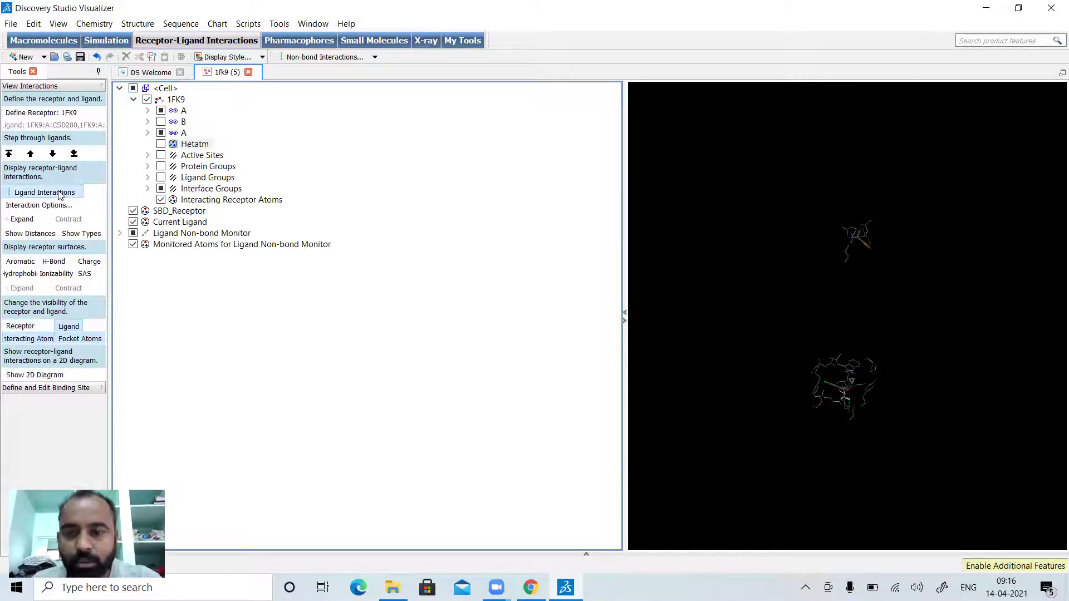
pyautogui.click(966, 263)
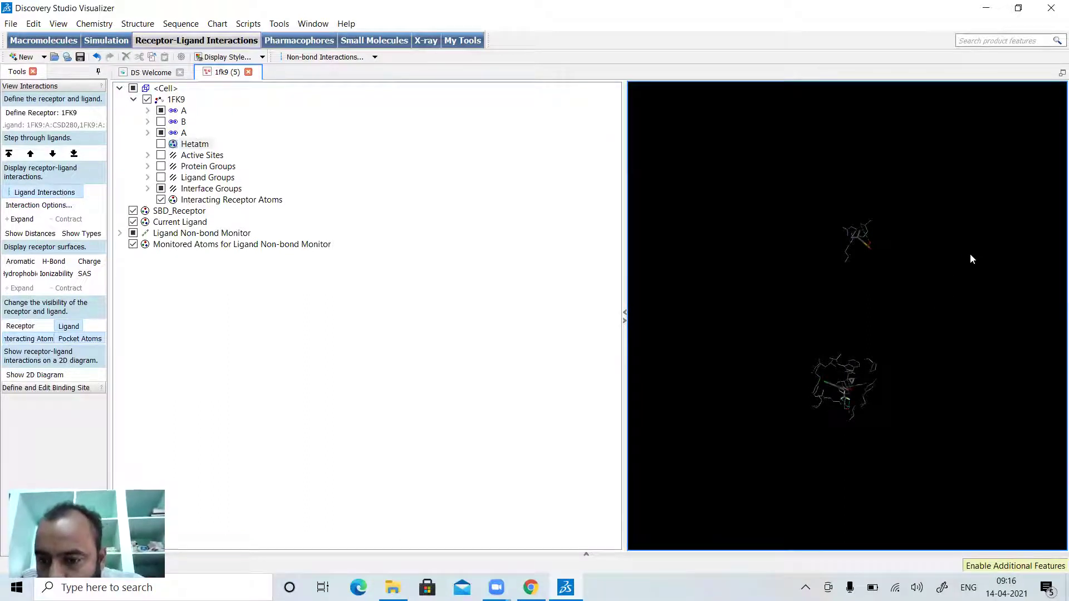
# Step: Set the mouse mode to rotation and examine the two interaction clusters in the 3D view from different angles
pyautogui.rightClick(964, 434)
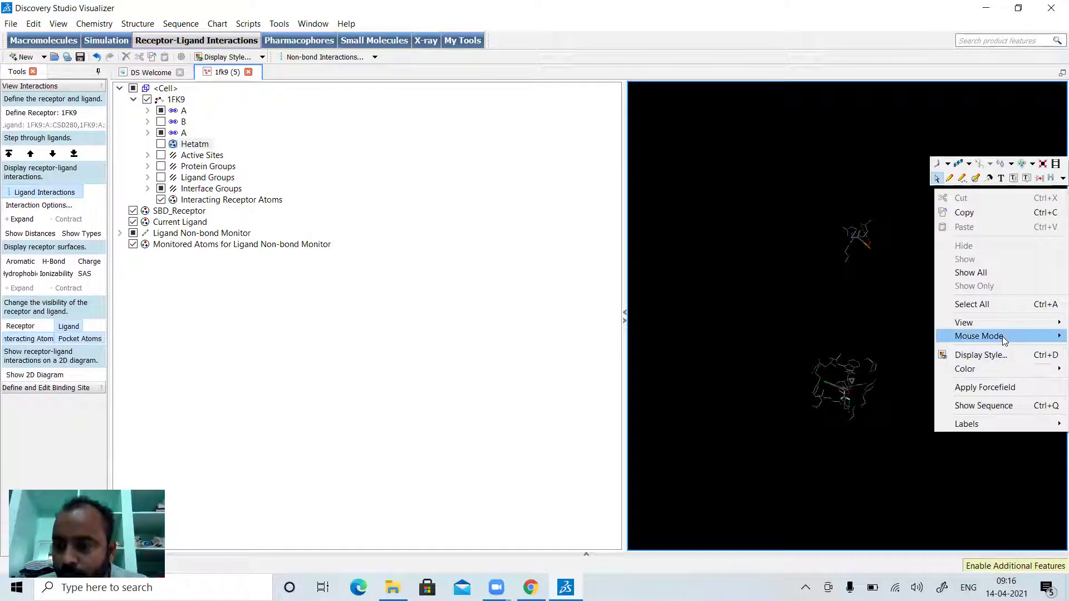
pyautogui.moveTo(1002, 336)
pyautogui.click(906, 351)
pyautogui.moveTo(898, 410); pyautogui.dragTo(882, 430)
pyautogui.moveTo(887, 332); pyautogui.dragTo(850, 400)
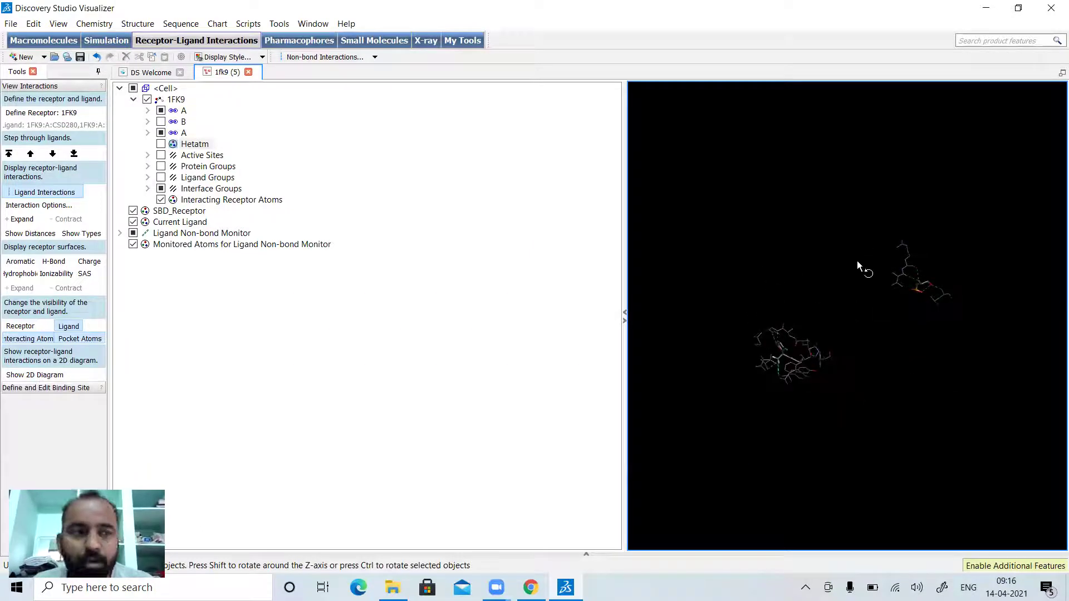
pyautogui.moveTo(852, 234); pyautogui.dragTo(899, 263)
# Step: Cut the Ligand Non-bond Monitor from the 3D view
pyautogui.rightClick(899, 264)
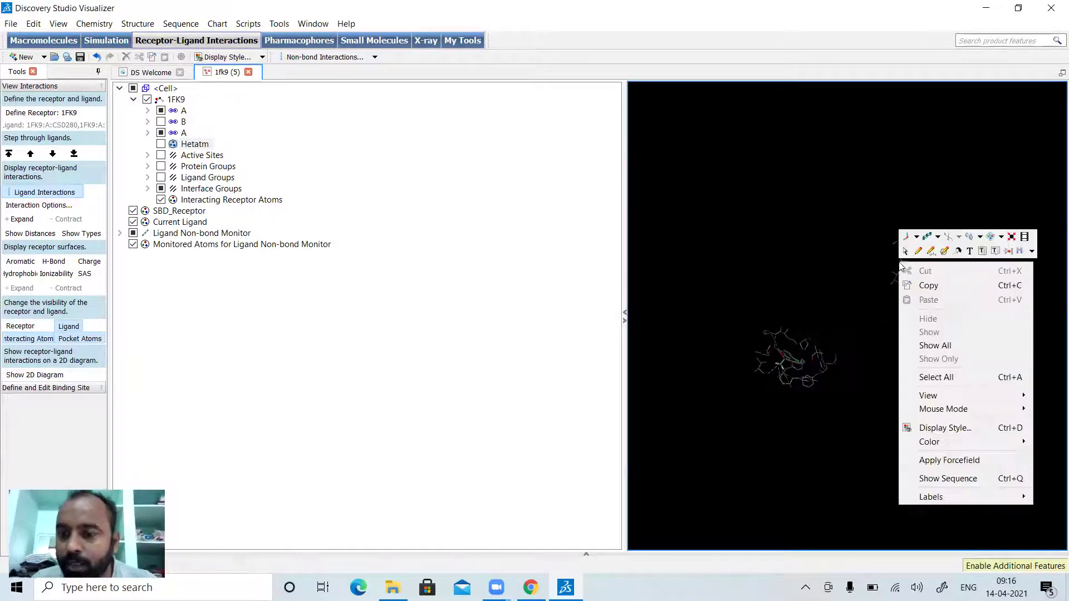
pyautogui.click(882, 224)
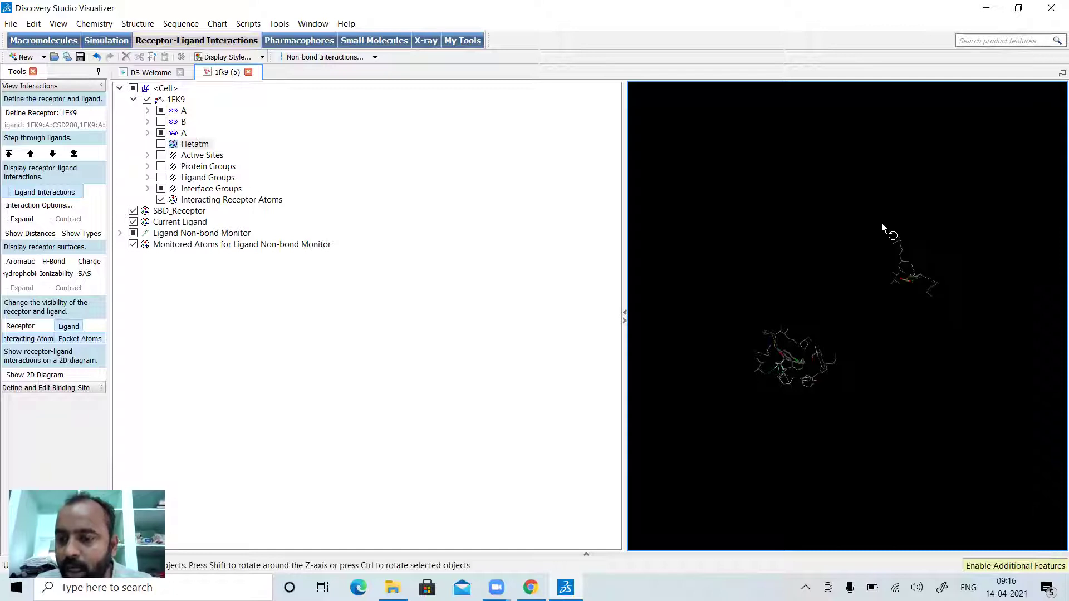
pyautogui.rightClick(910, 269)
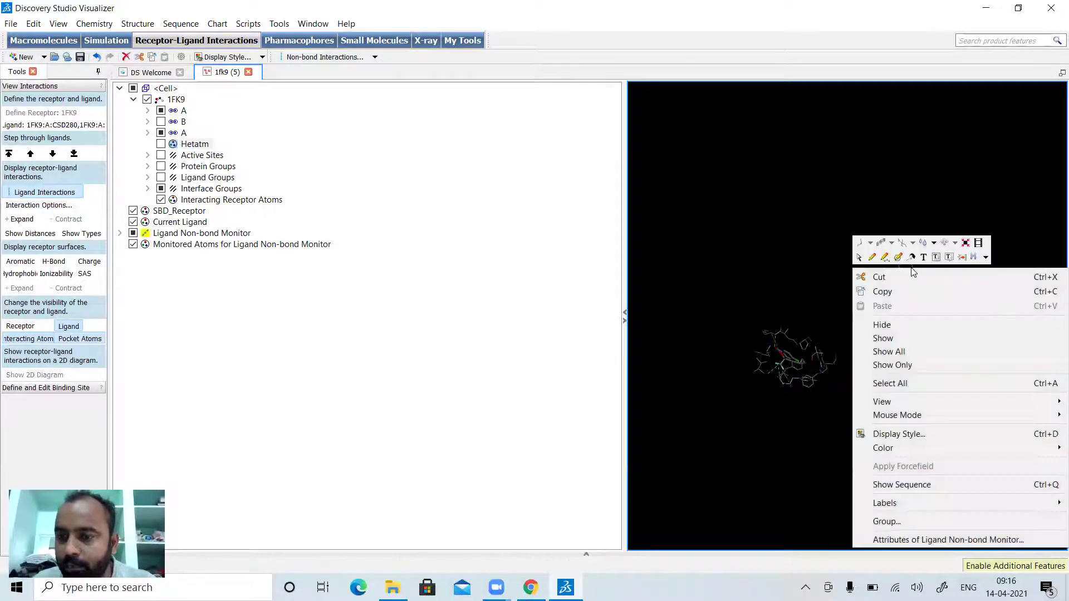
pyautogui.click(898, 280)
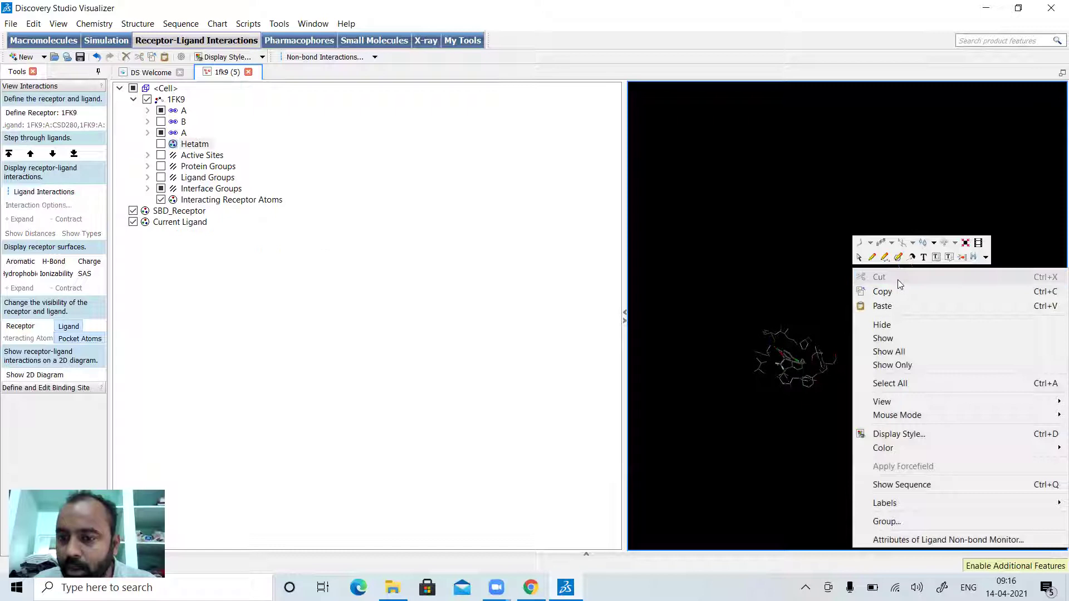
pyautogui.moveTo(867, 218); pyautogui.dragTo(835, 288)
pyautogui.rightClick(893, 260)
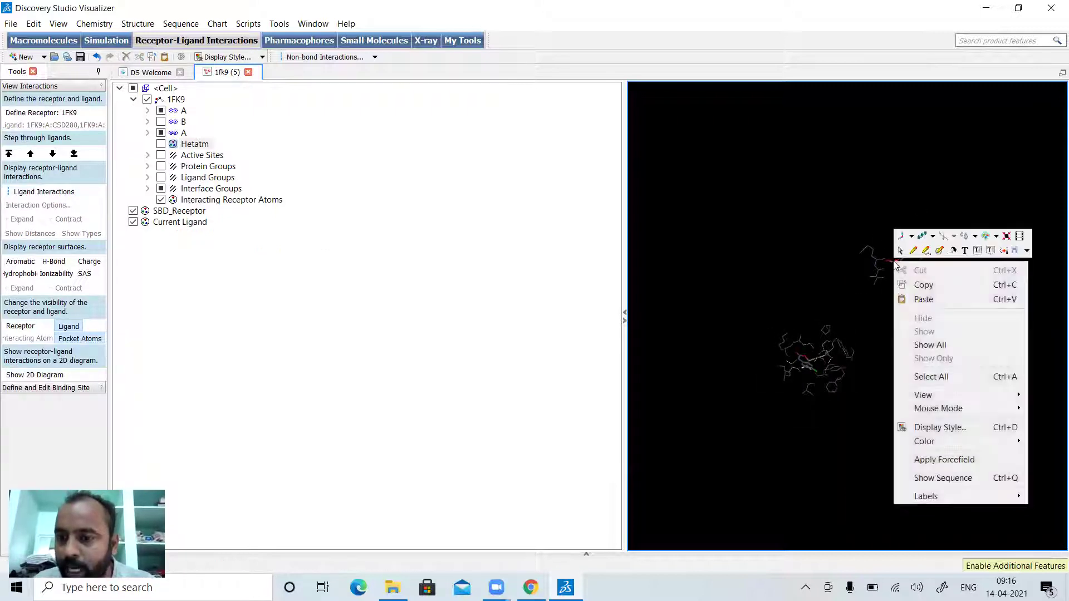
pyautogui.click(886, 258)
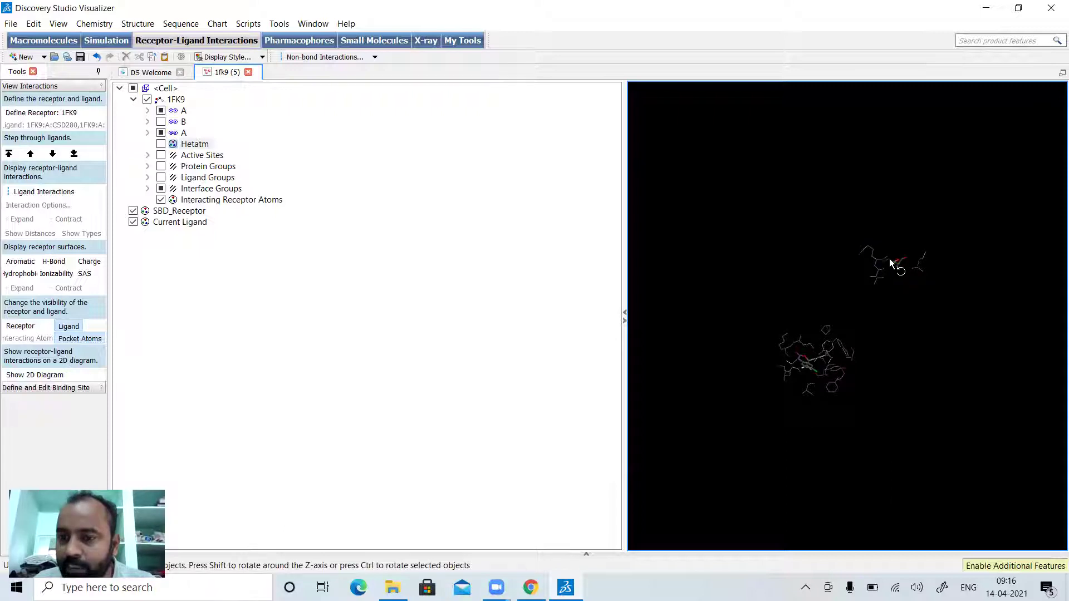
# Step: Cut the CSD280 residue from the structure in the 3D view
pyautogui.rightClick(894, 260)
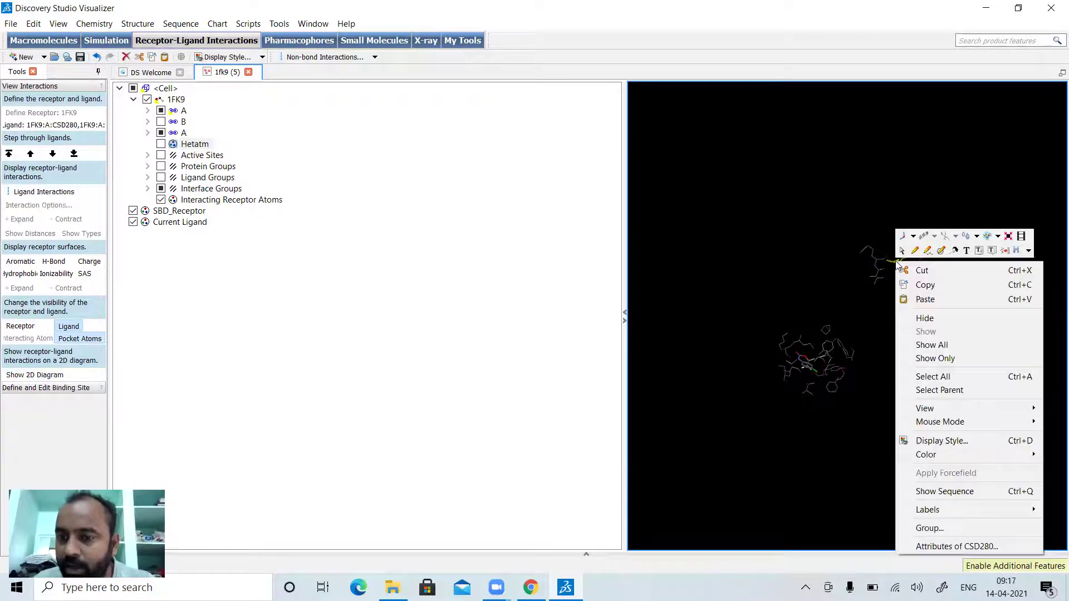
pyautogui.click(928, 273)
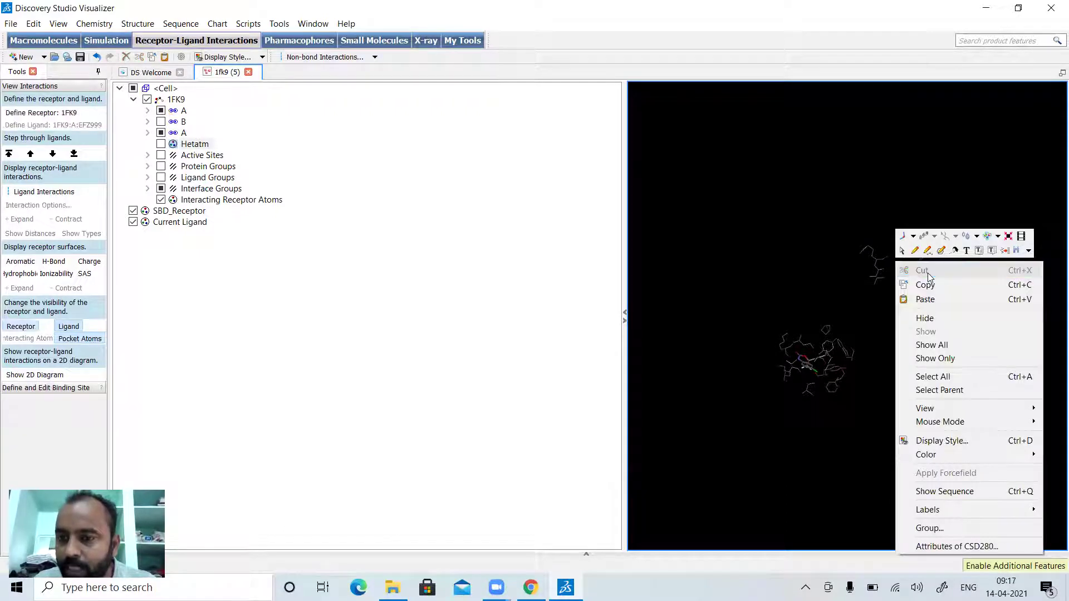
pyautogui.click(852, 232)
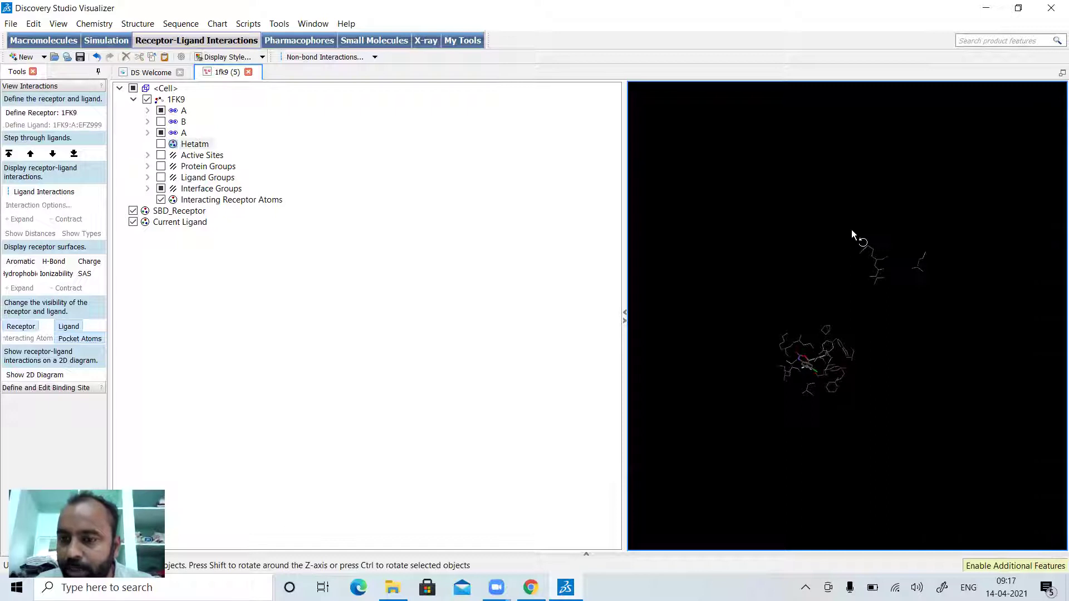
# Step: Define the Hetatm group EFZ999 as the ligand, display its interactions with the receptor and inspect them from another angle
pyautogui.click(187, 144)
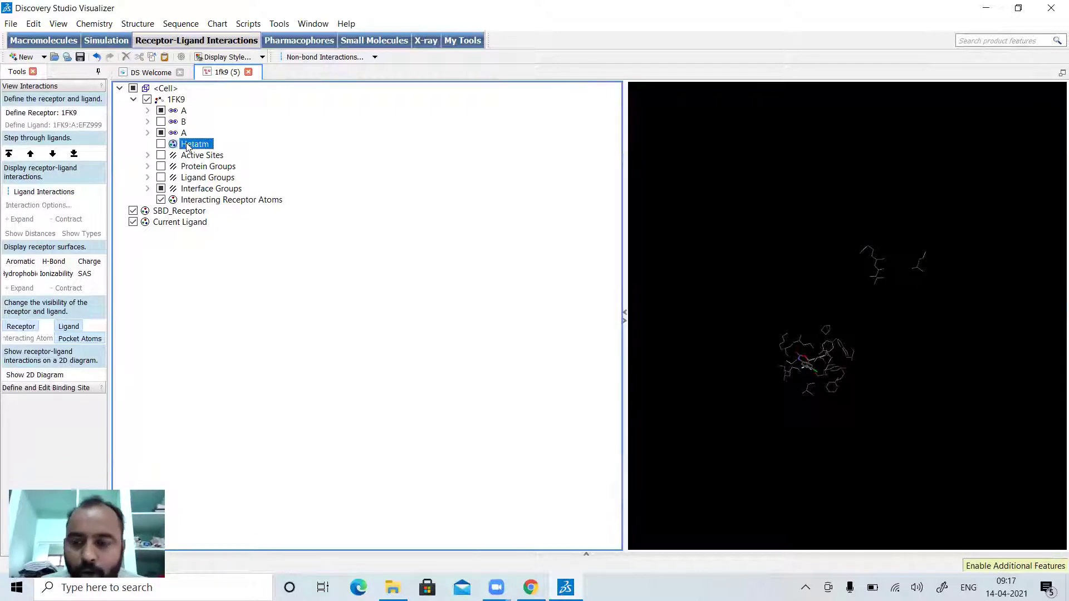
pyautogui.click(60, 126)
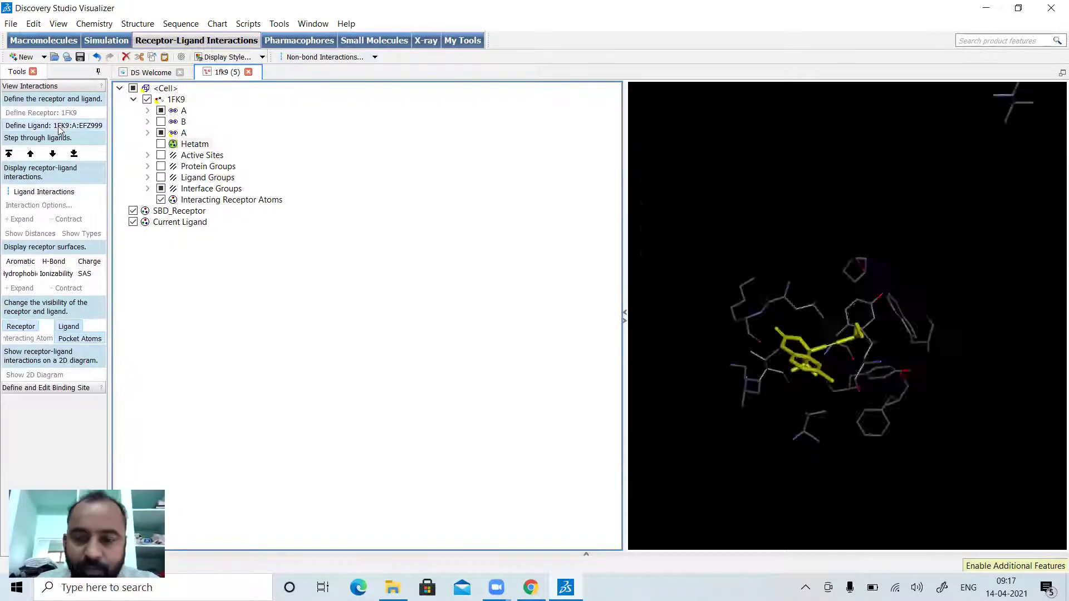
pyautogui.click(38, 194)
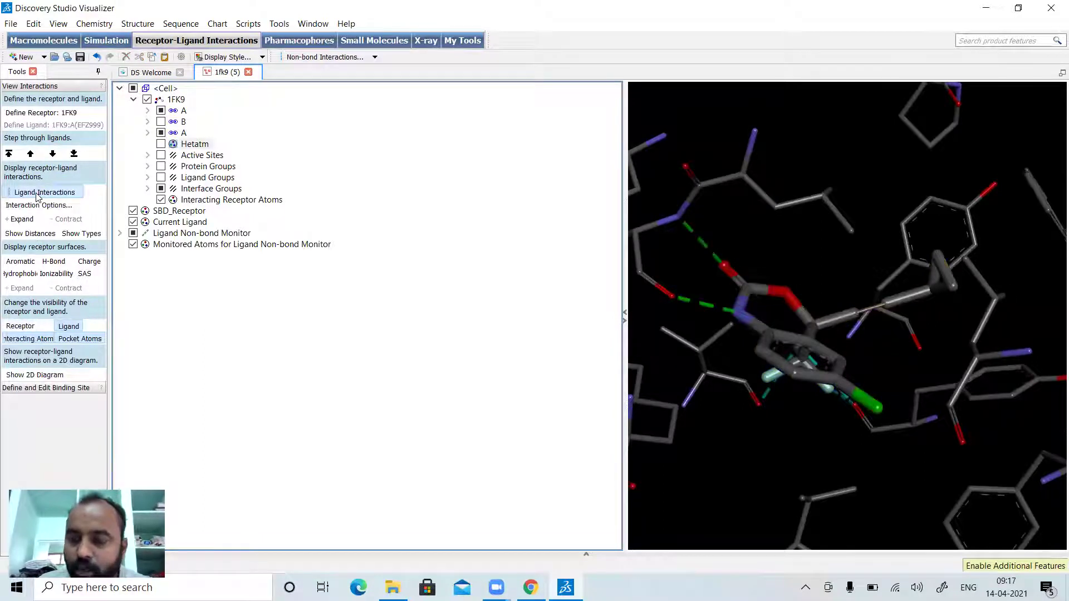
pyautogui.moveTo(972, 245)
pyautogui.mouseDown()
pyautogui.moveTo(956, 314)
pyautogui.moveTo(945, 255)
pyautogui.moveTo(964, 239)
pyautogui.mouseUp()
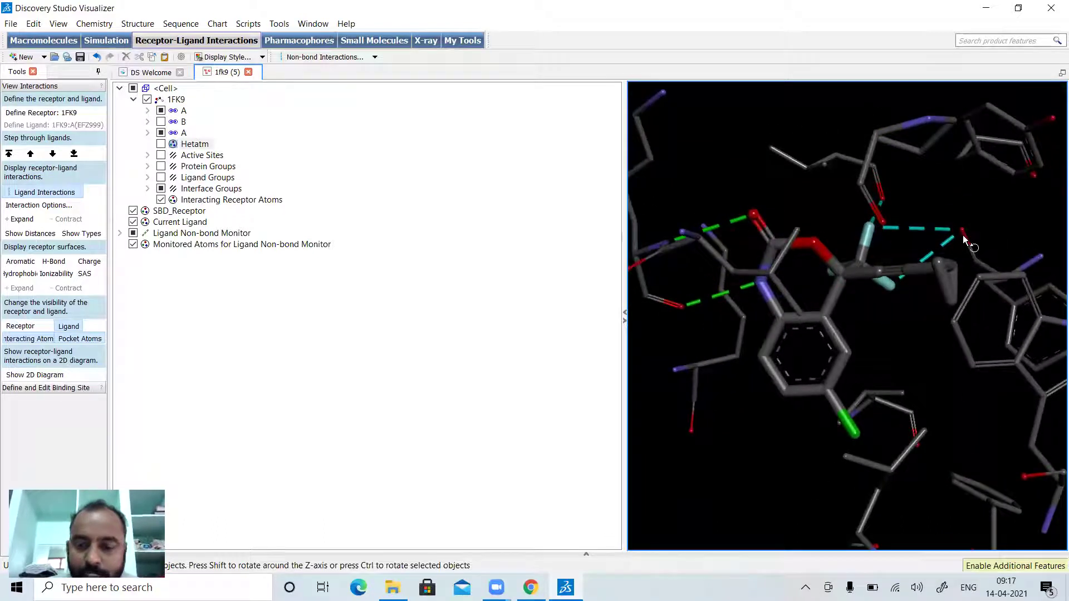
# Step: Show the chain data in the data table and delete the Hetatm ligand group from the 1FK9 structure
pyautogui.click(588, 555)
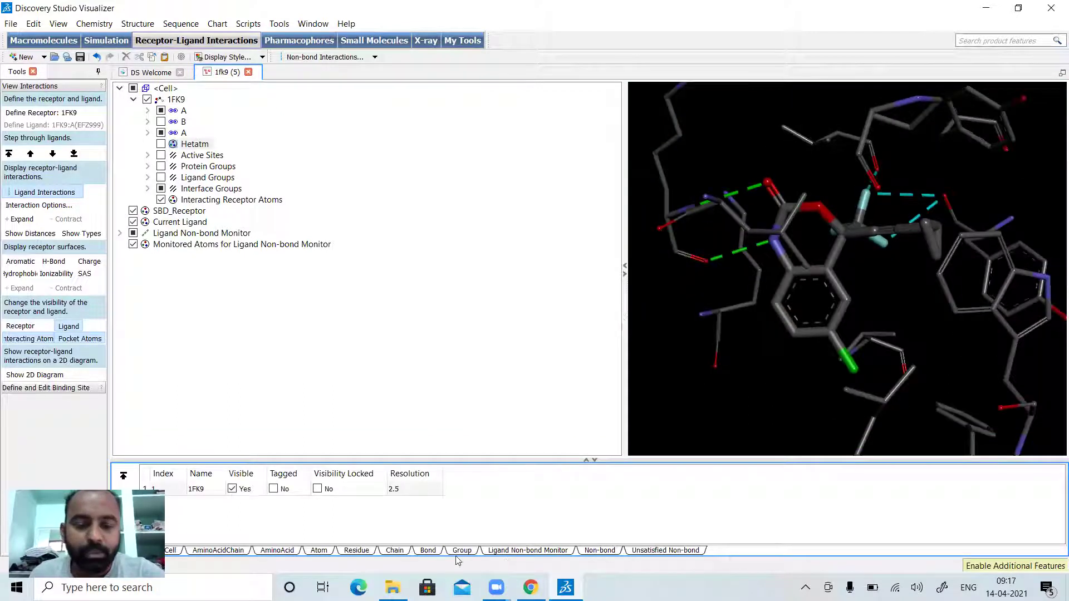
pyautogui.click(394, 551)
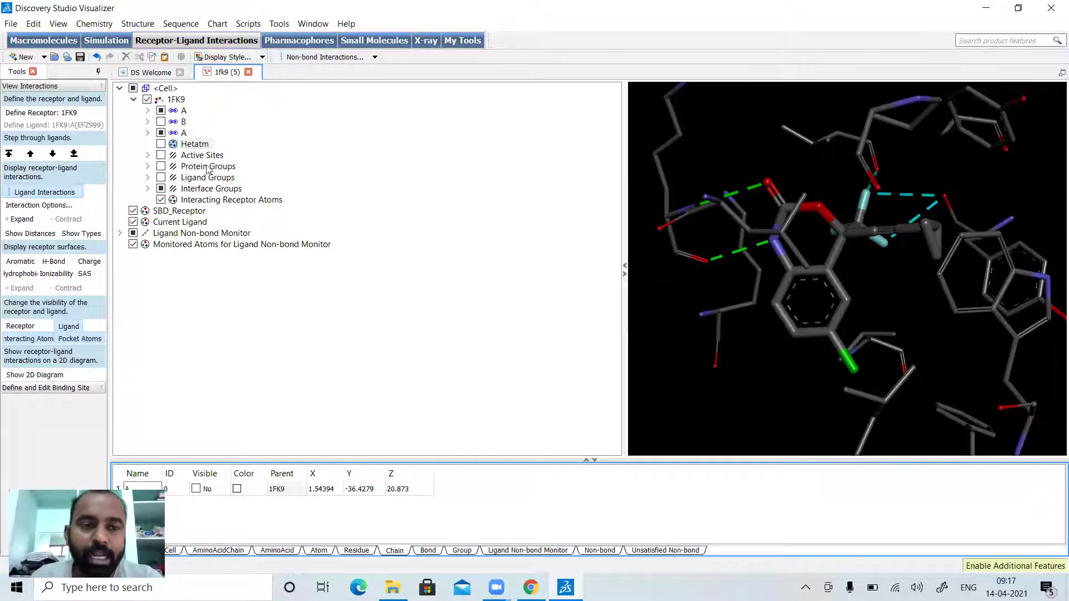
pyautogui.click(192, 146)
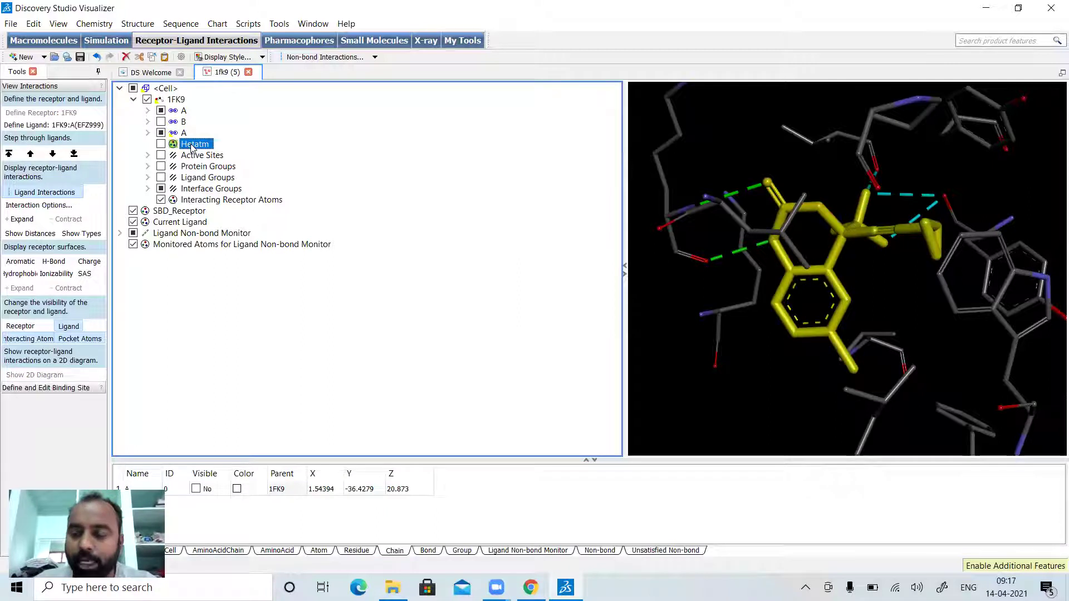
pyautogui.press('Delete')
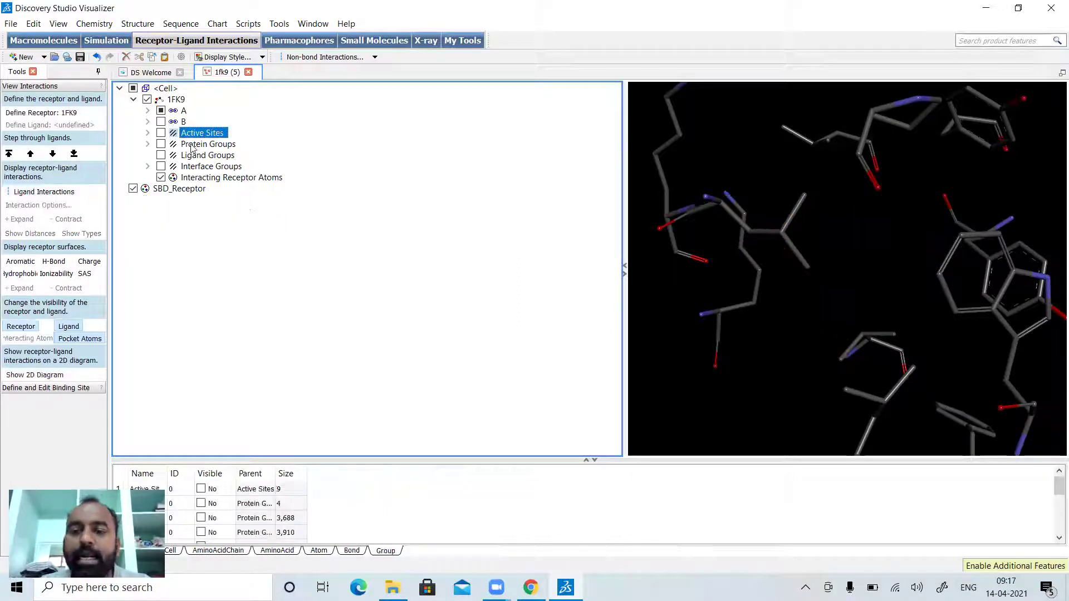
# Step: Save the ligand-free structure to the Desktop as 3fk9 in Protein Data Bank format and close Discovery Studio Visualizer
pyautogui.click(11, 23)
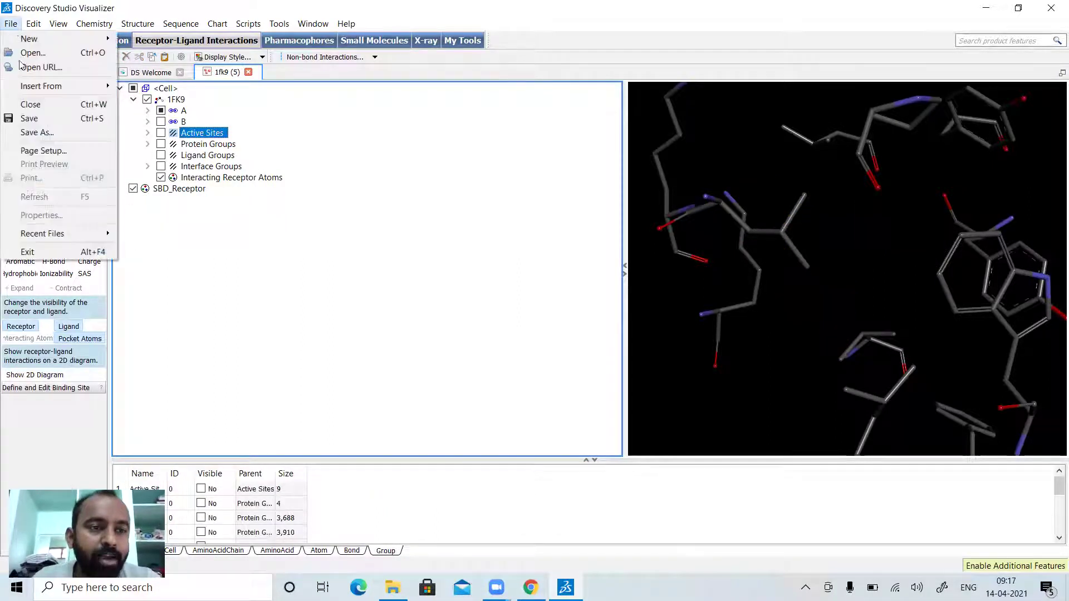
pyautogui.click(33, 132)
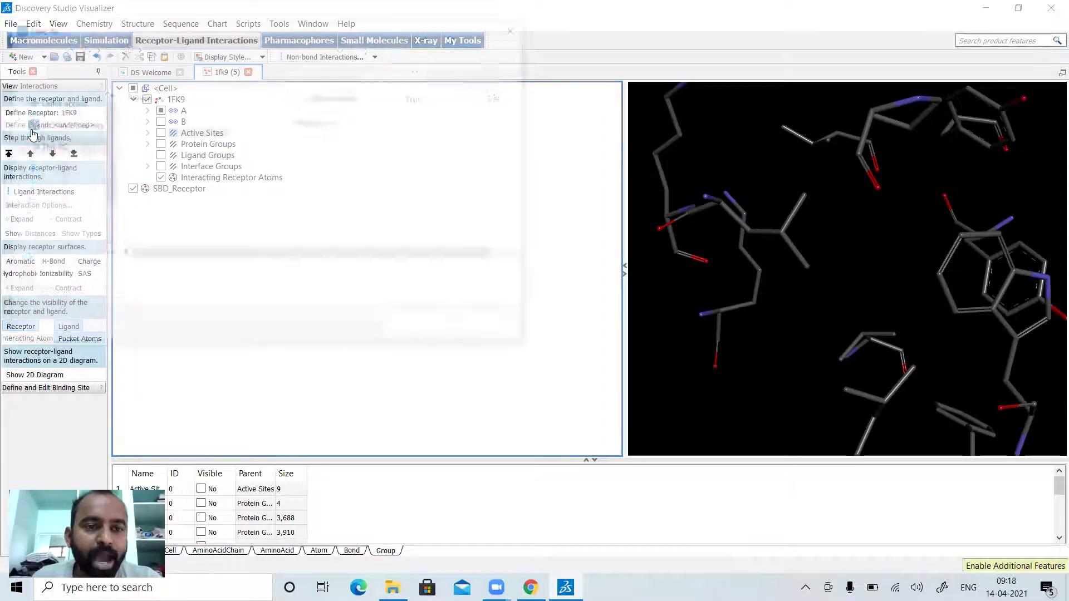
pyautogui.click(56, 135)
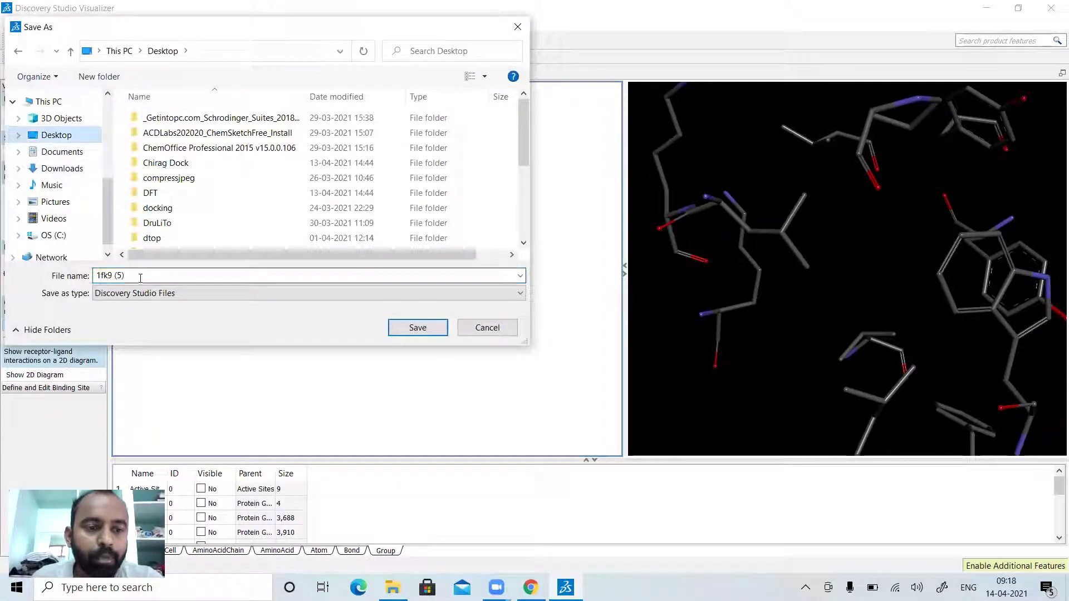
pyautogui.press('BackSpace')
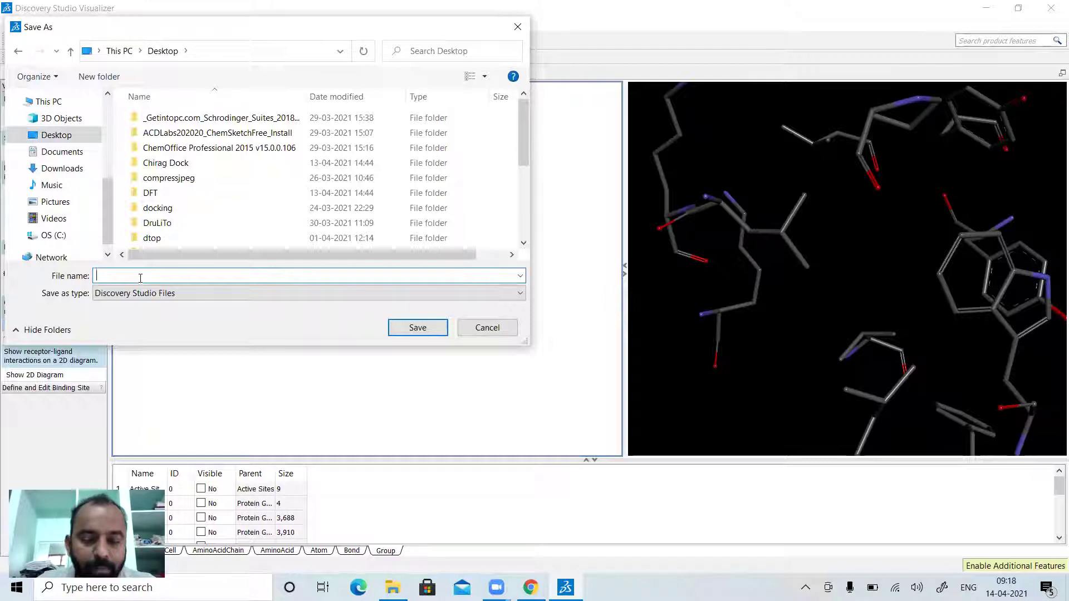
pyautogui.write('3fk9')
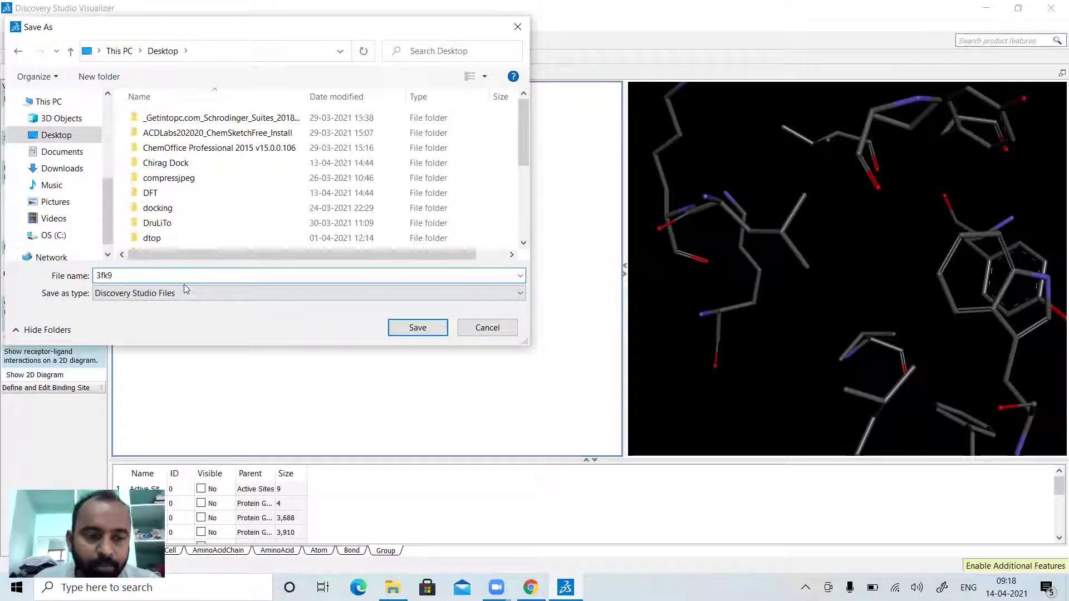
pyautogui.click(188, 293)
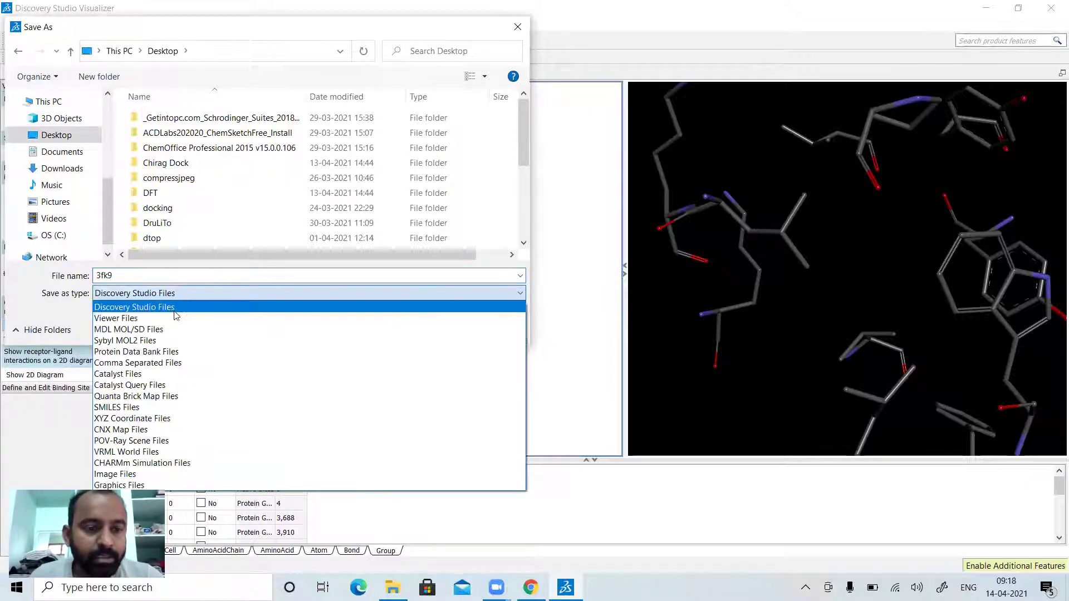
pyautogui.click(165, 353)
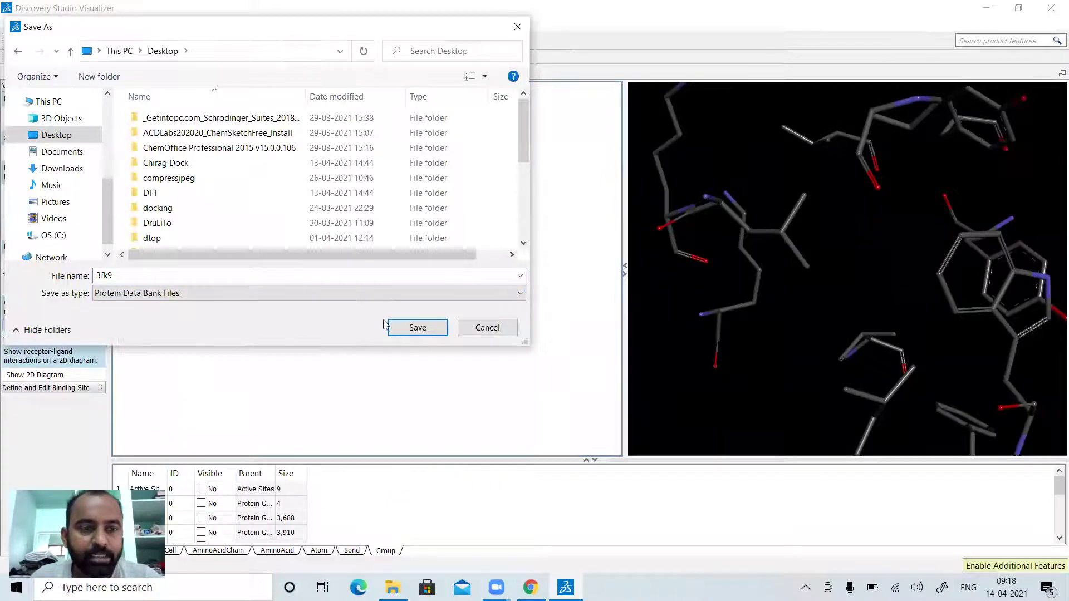
pyautogui.click(405, 330)
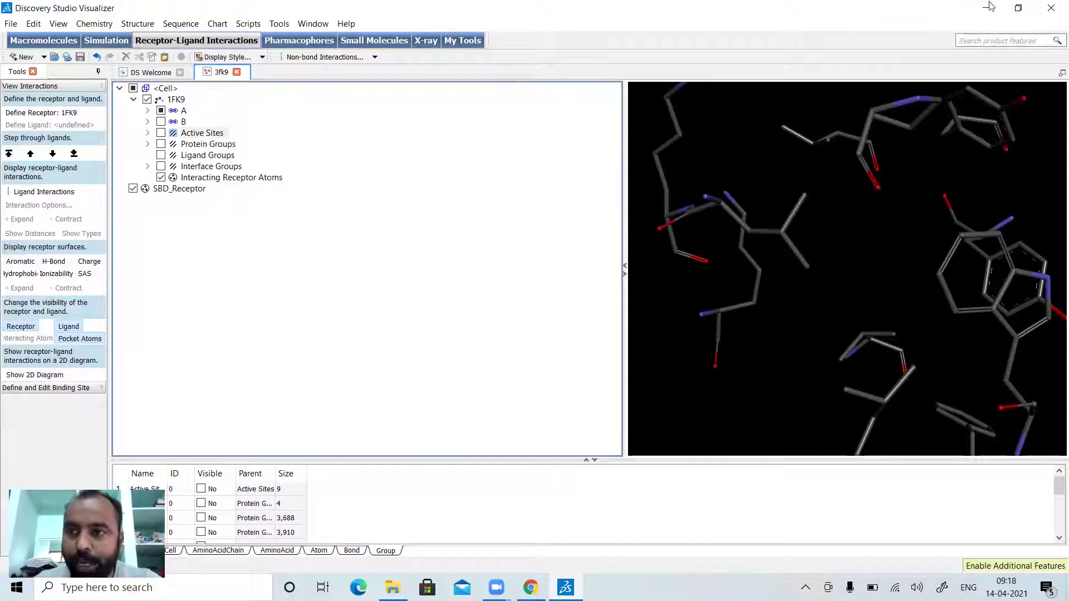
pyautogui.click(1050, 6)
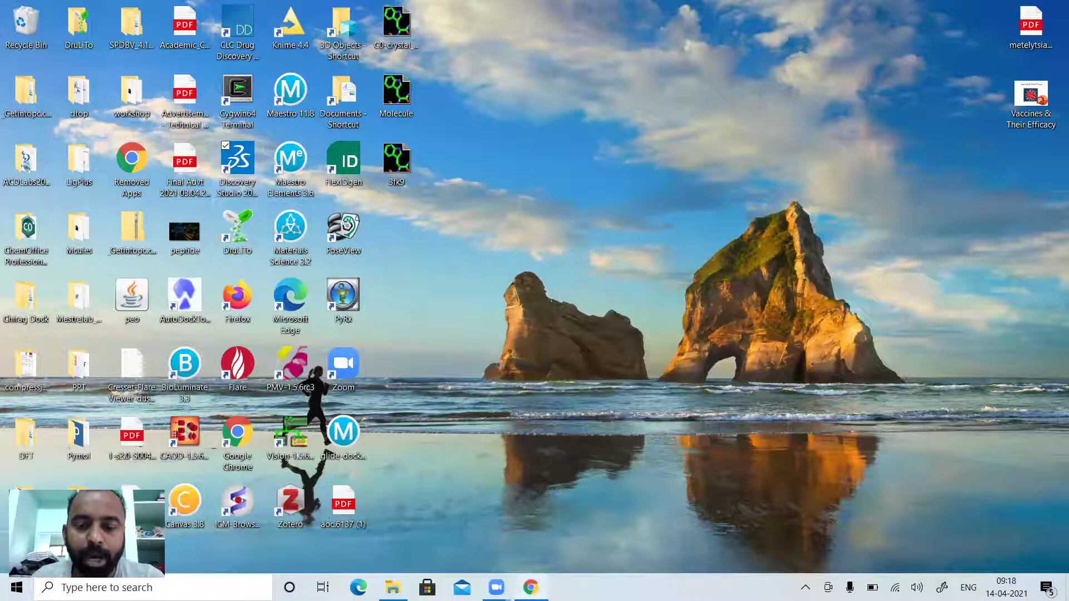
# Step: Switch to Chrome and reload the PubChem compound page for Efavirenz (CID 64139)
pyautogui.click(530, 587)
pyautogui.click(294, 37)
pyautogui.press('Return')
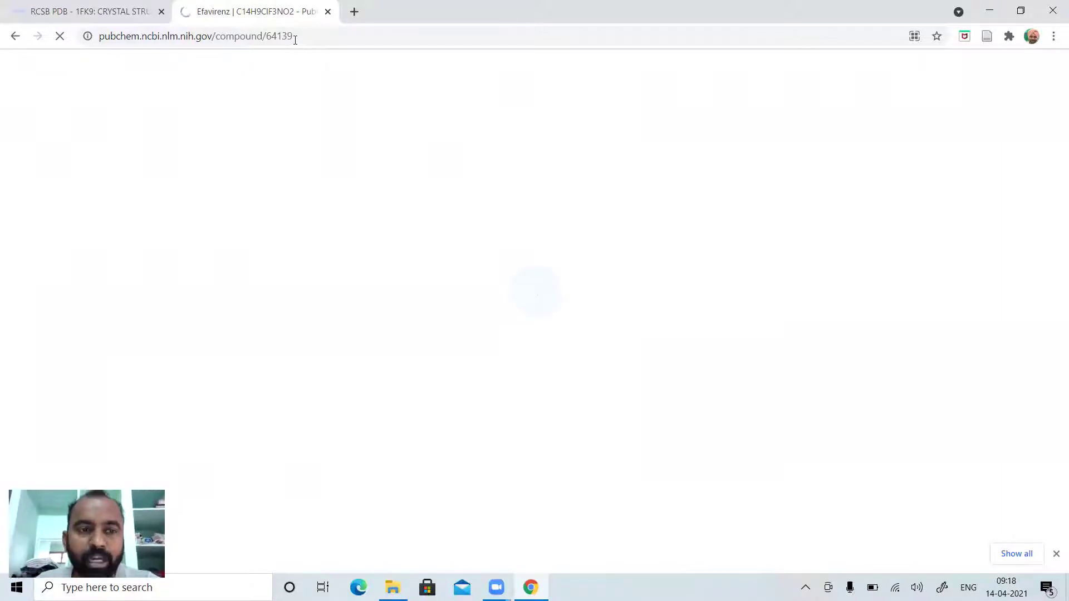
# Step: Look through the browser's download history for the Efavirenz 3D conformer file
pyautogui.click(1054, 37)
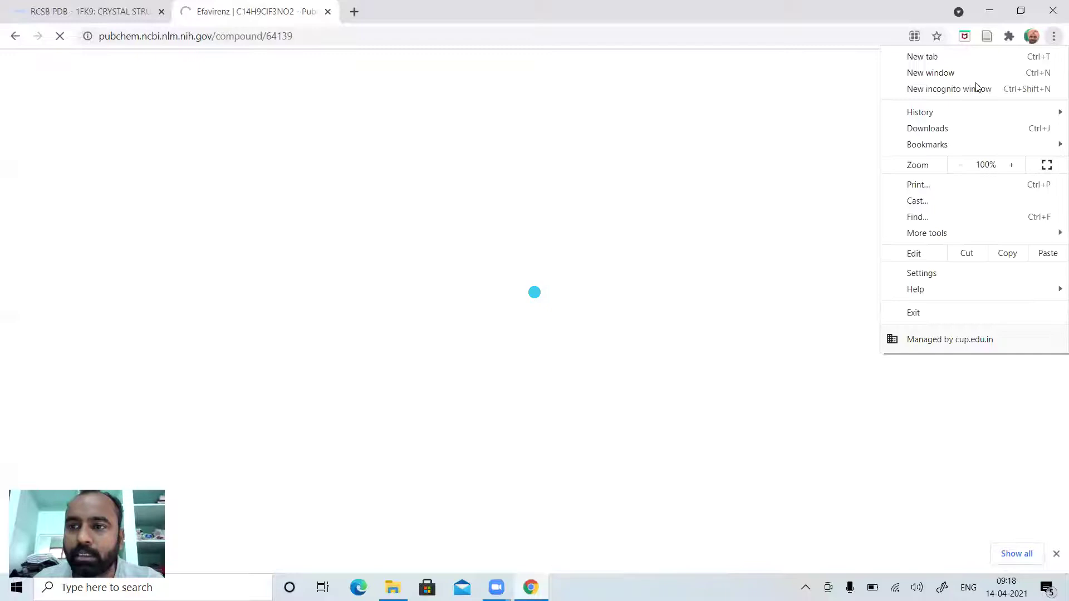
pyautogui.click(933, 125)
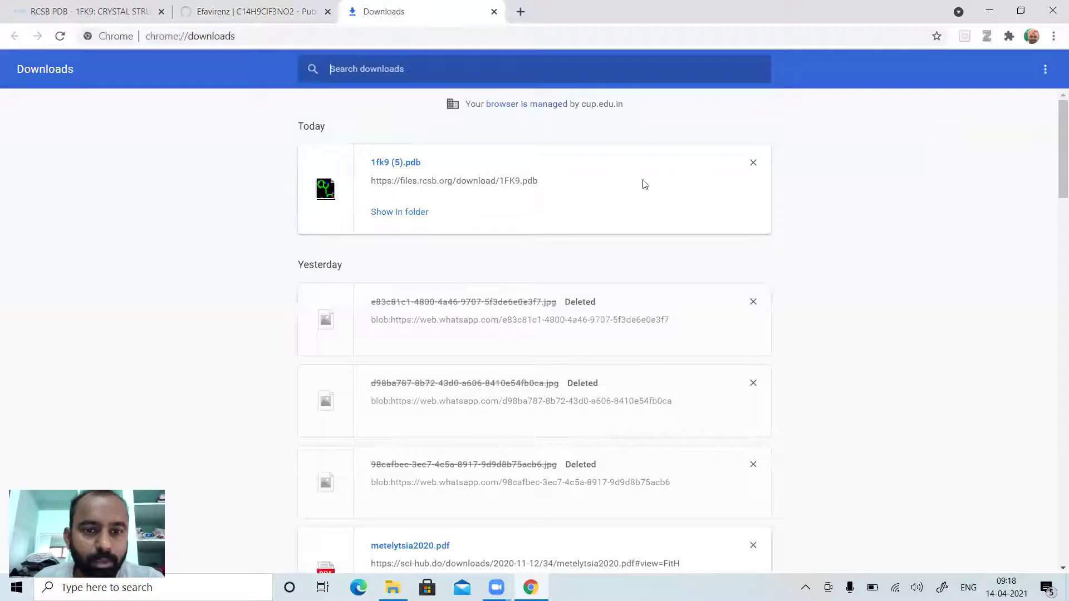
pyautogui.scroll(-1, 887, 223)
pyautogui.scroll(-7, 889, 225)
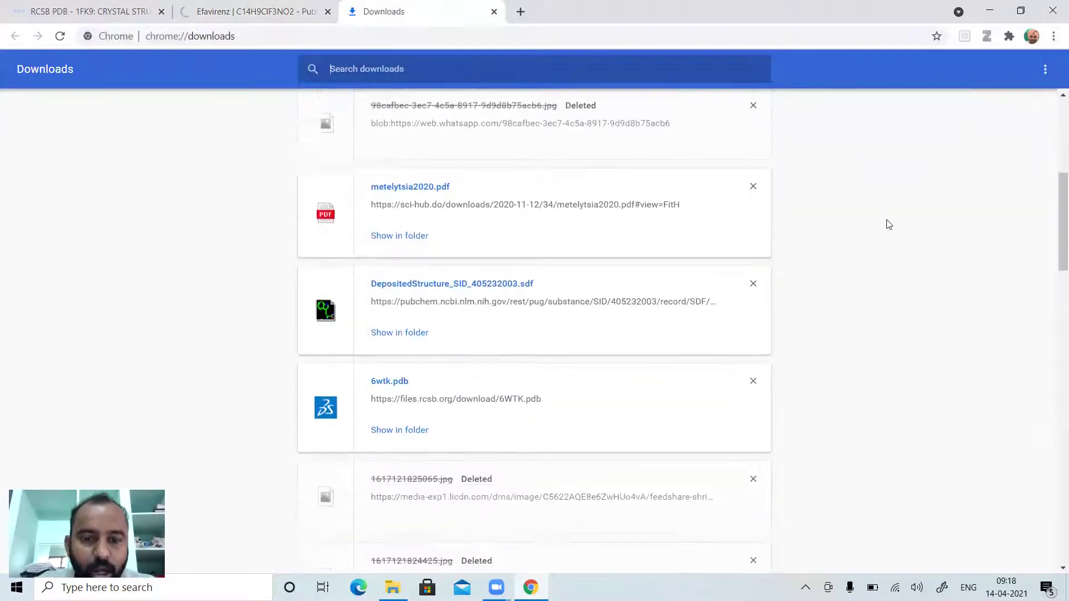
pyautogui.scroll(-20, 888, 224)
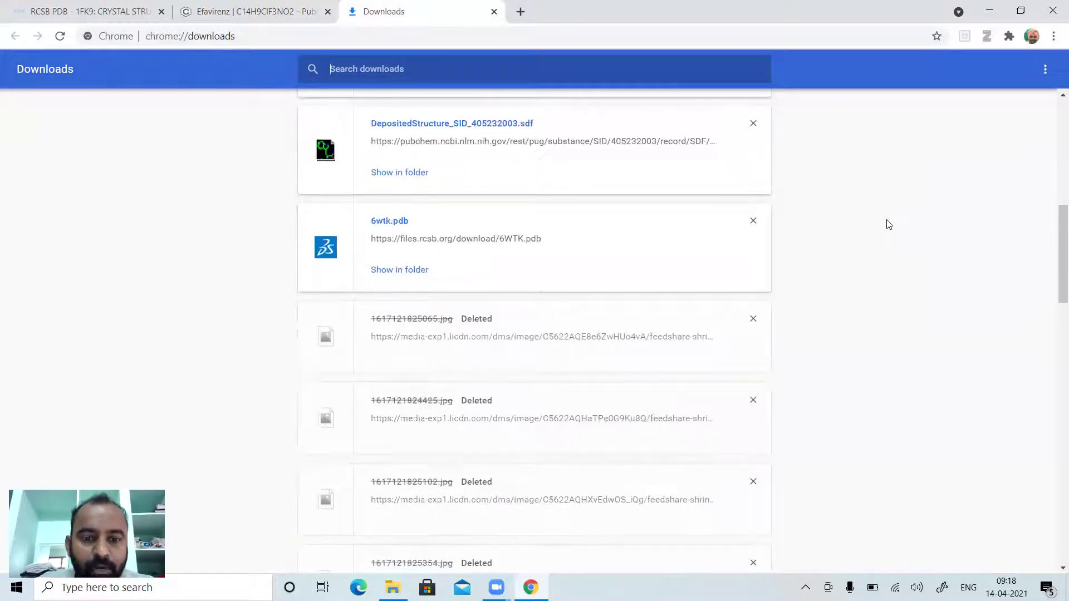
pyautogui.scroll(-7, 889, 224)
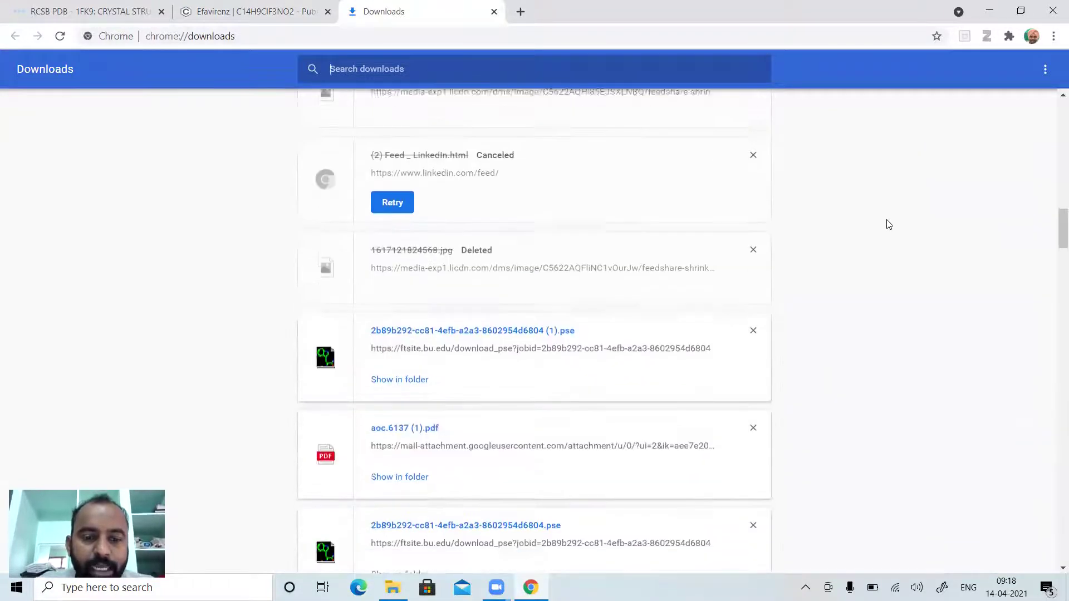
pyautogui.scroll(-8, 889, 224)
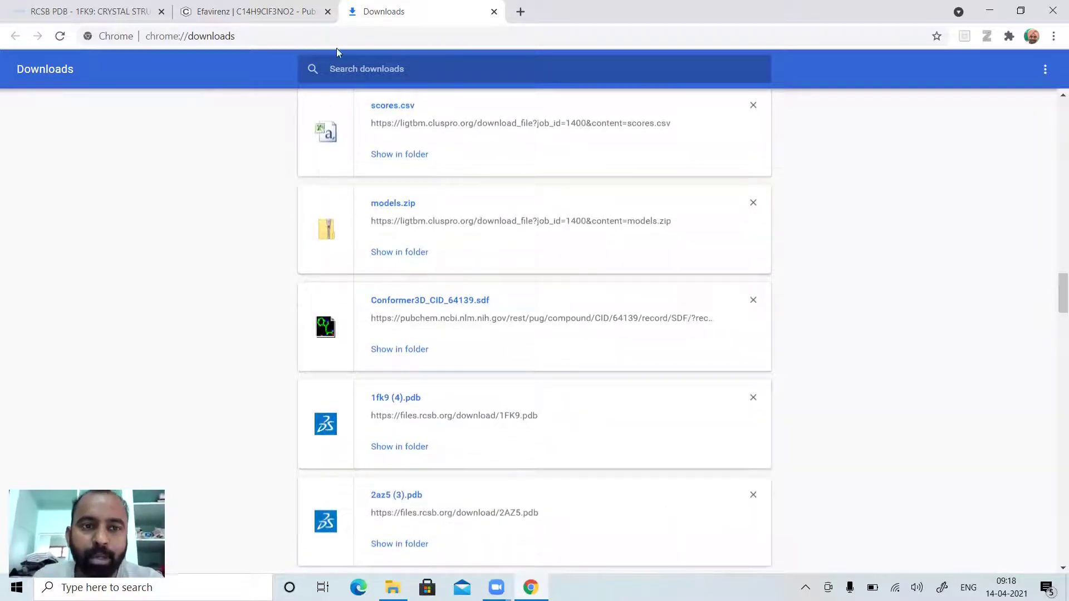
# Step: Return to the Efavirenz page, try loading it again, and minimize the browser
pyautogui.click(276, 10)
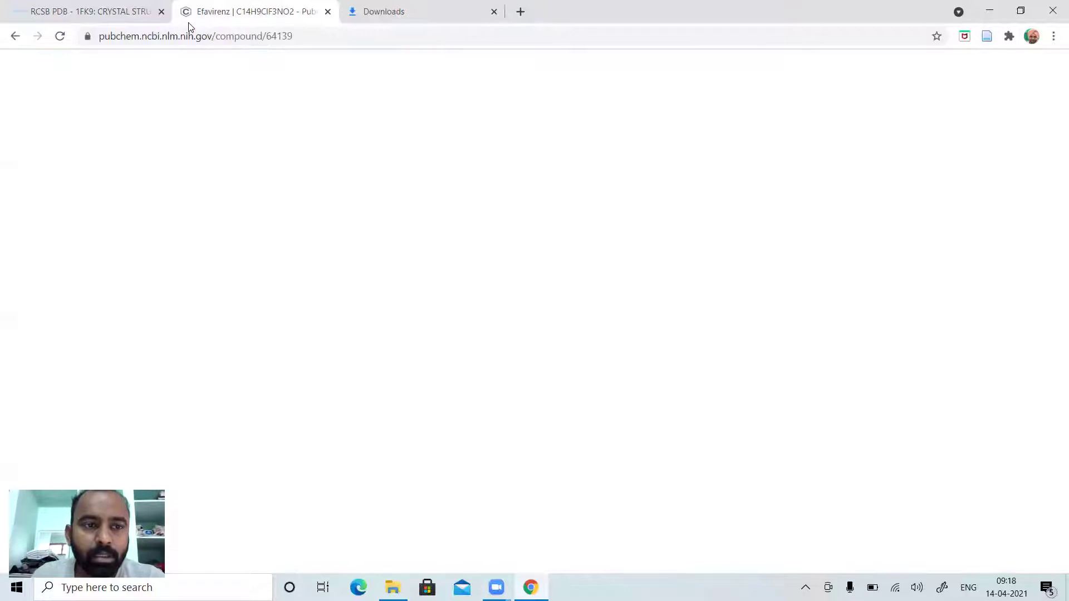
pyautogui.click(60, 38)
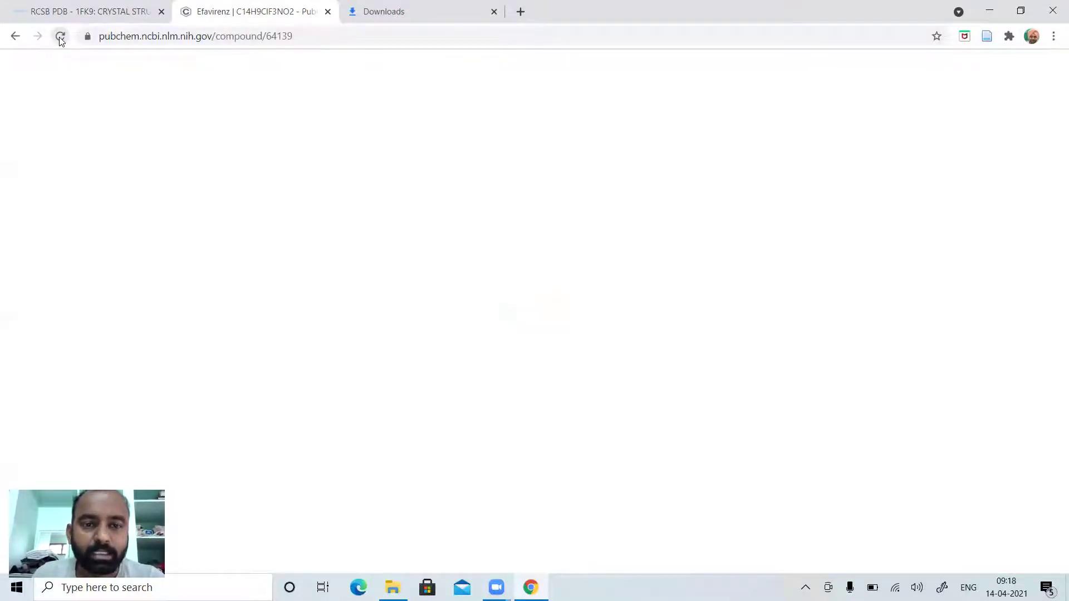
pyautogui.click(59, 38)
pyautogui.click(60, 38)
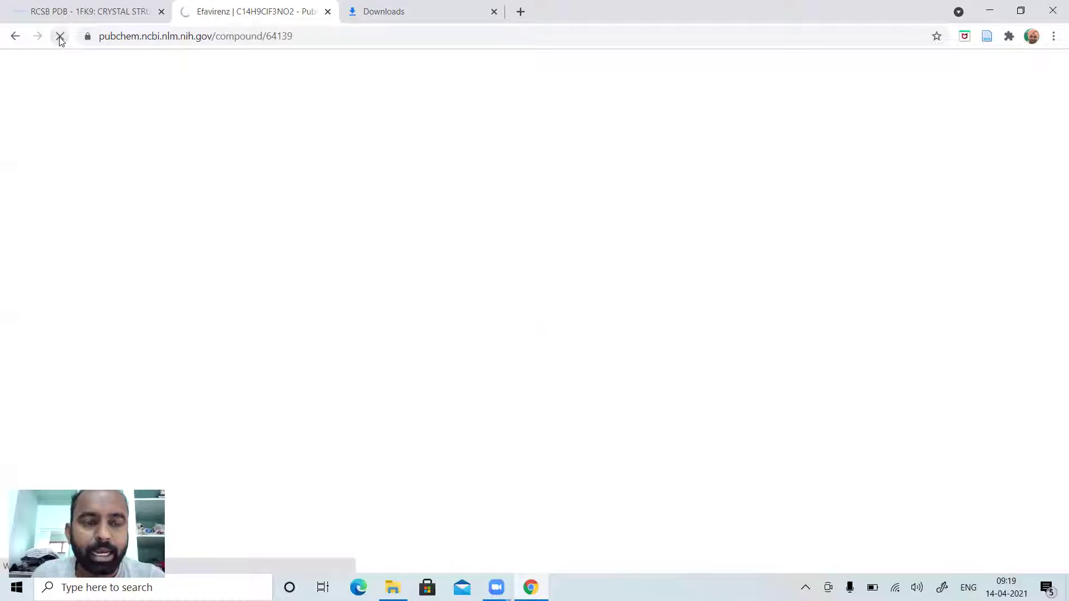
pyautogui.click(990, 12)
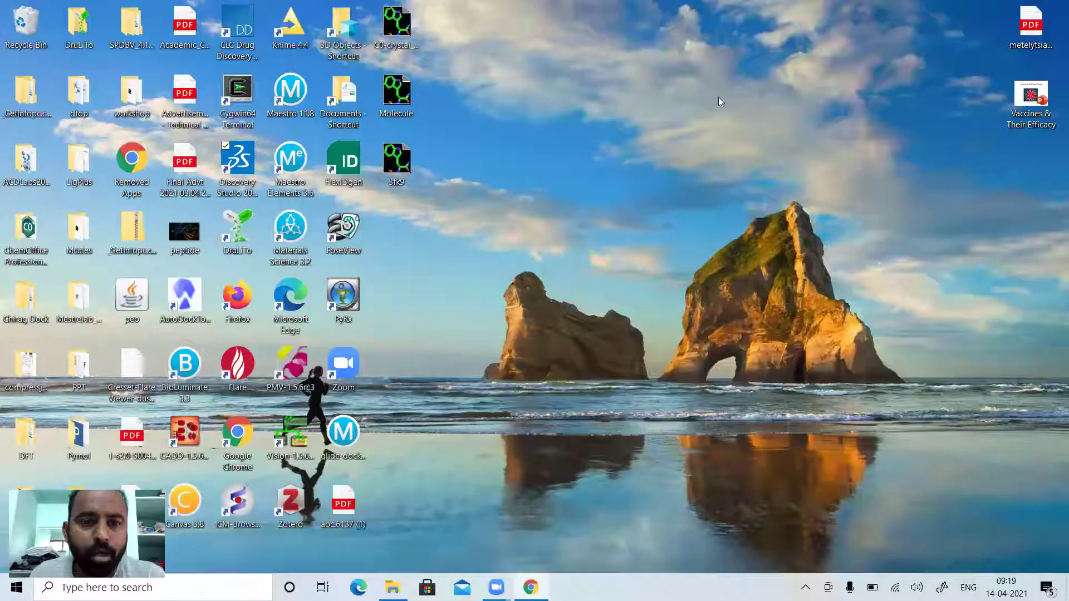
# Step: Open PyRx in a maximized window and load the receptor file 3fk9.pdb from the Desktop
pyautogui.click(351, 306)
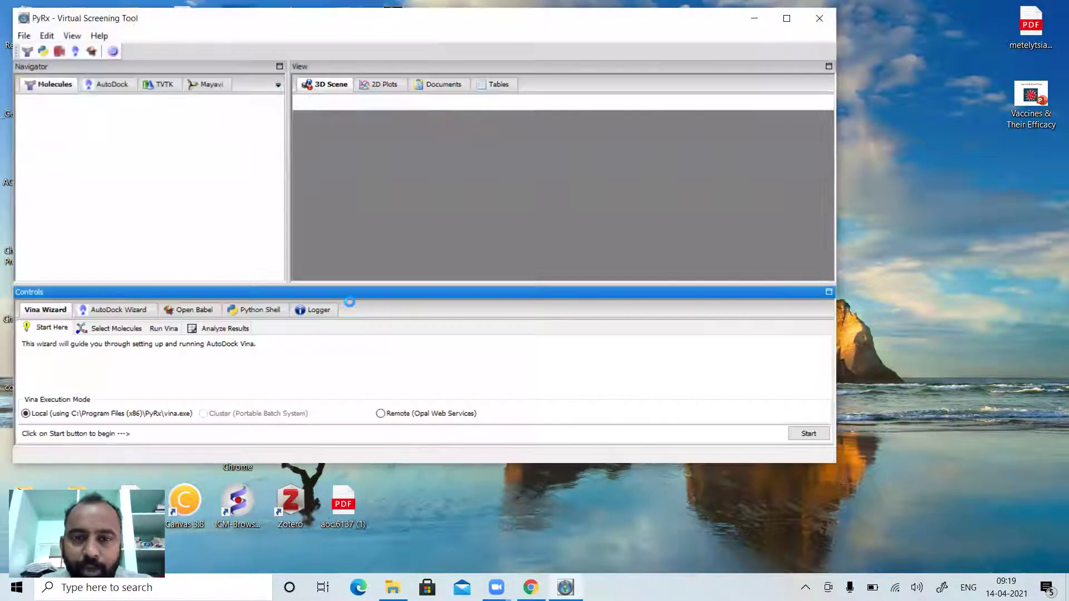
pyautogui.click(787, 19)
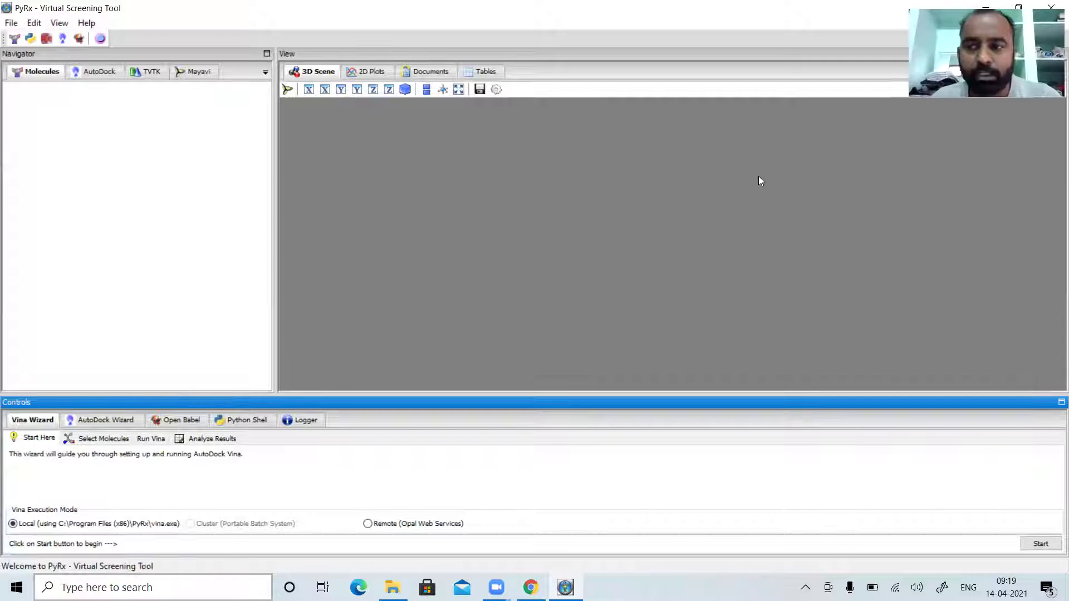
pyautogui.click(11, 23)
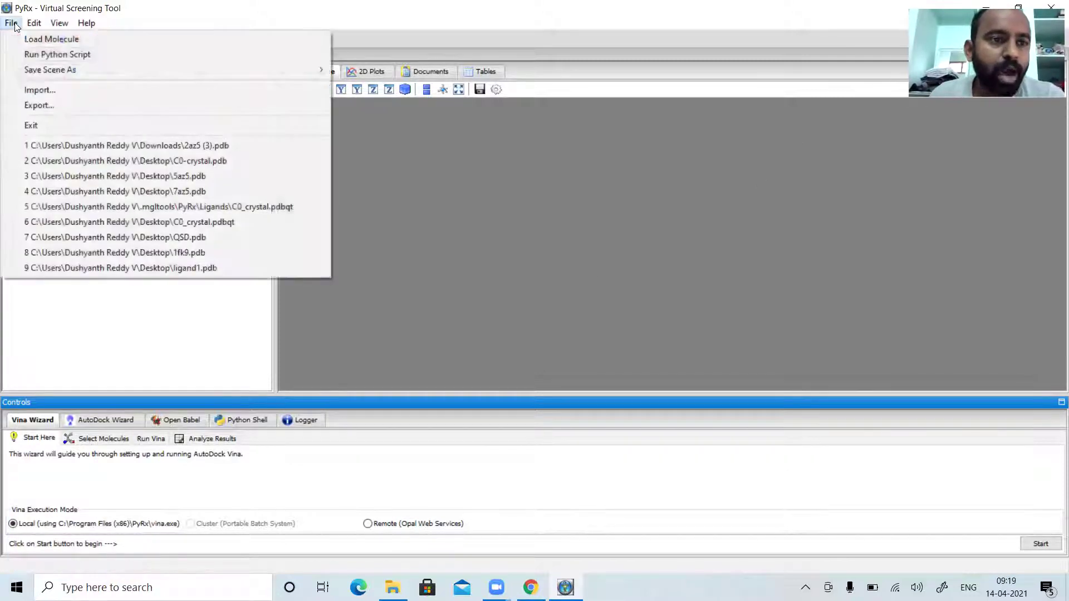
pyautogui.click(26, 40)
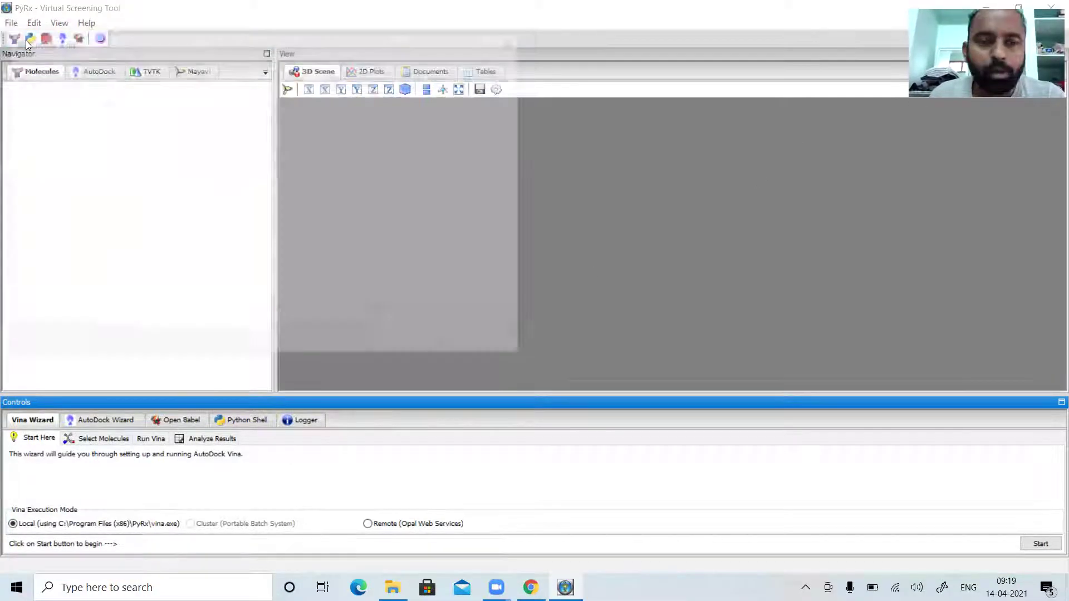
pyautogui.click(56, 139)
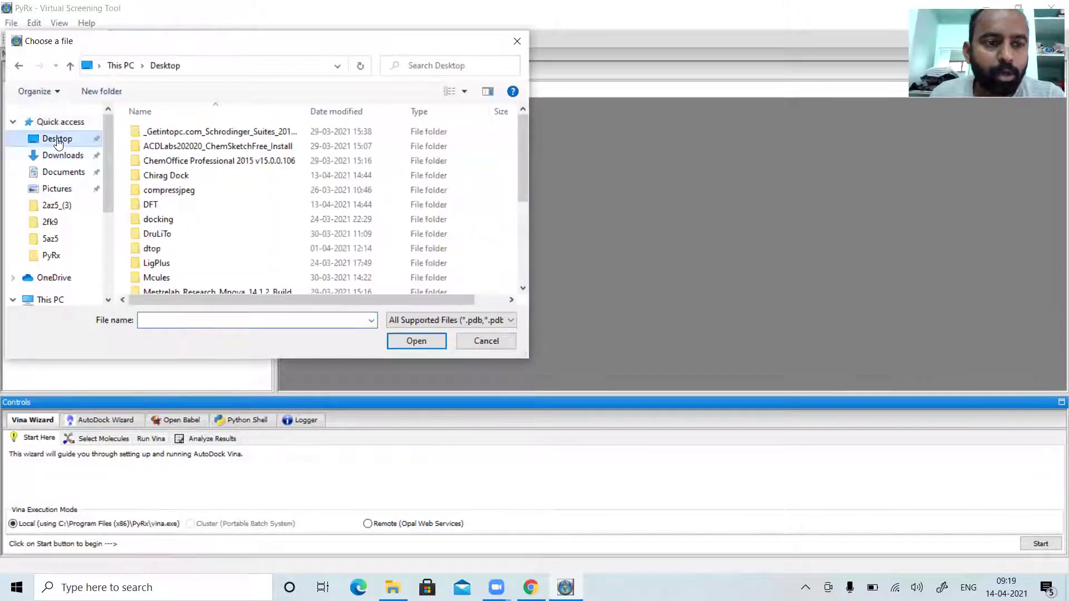
pyautogui.click(186, 321)
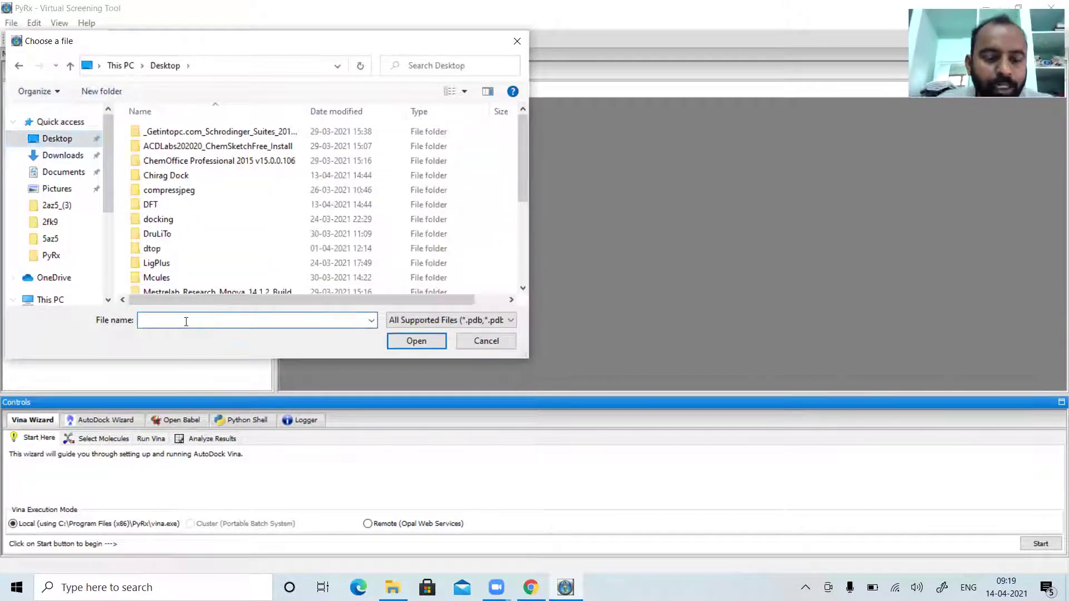
pyautogui.write('3')
pyautogui.press('Down')
pyautogui.press('Down')
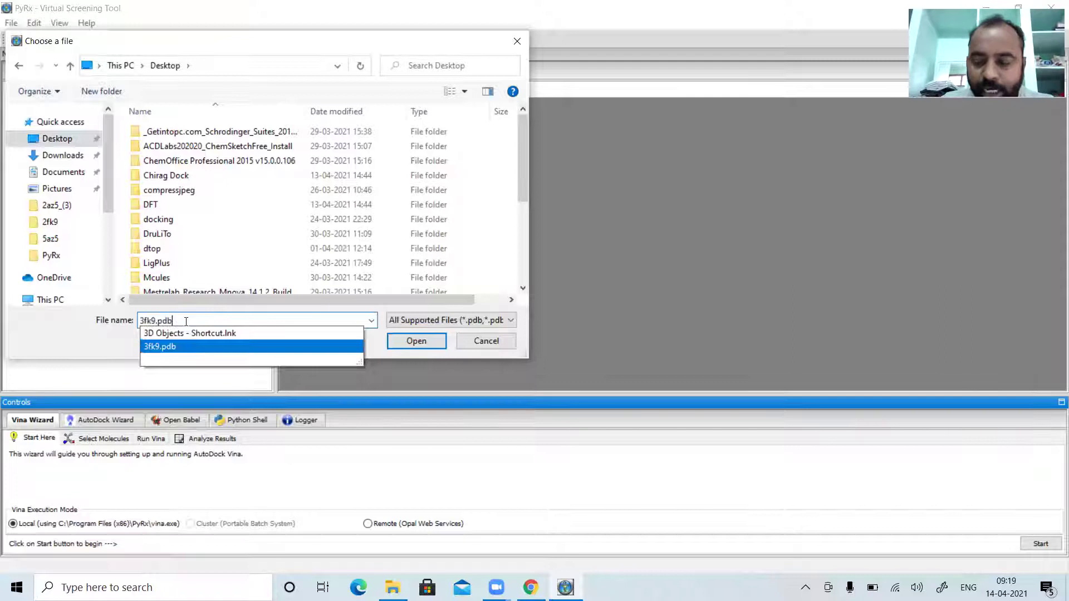
pyautogui.press('Return')
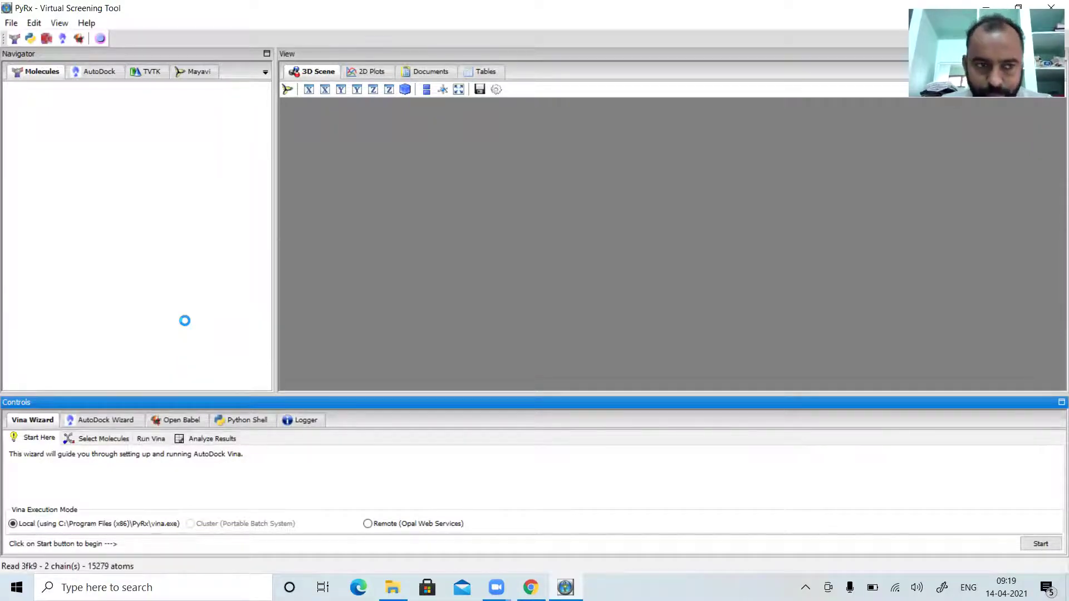
pyautogui.moveTo(804, 232); pyautogui.dragTo(724, 277)
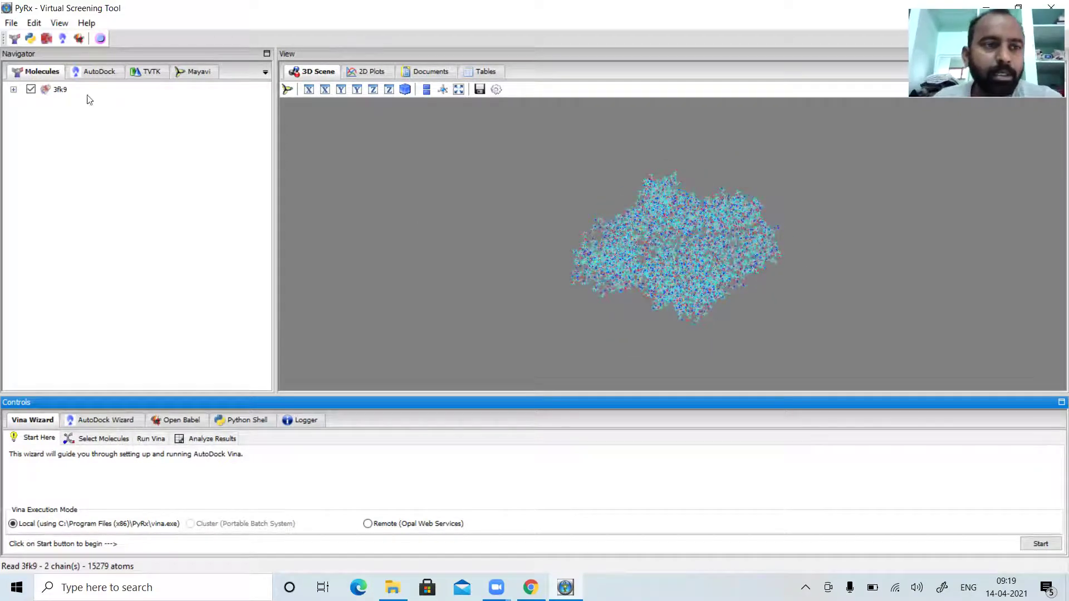
# Step: Load the AutoDock structure file C0-crystal_out from the Desktop as the ligand molecules
pyautogui.click(11, 23)
pyautogui.click(32, 39)
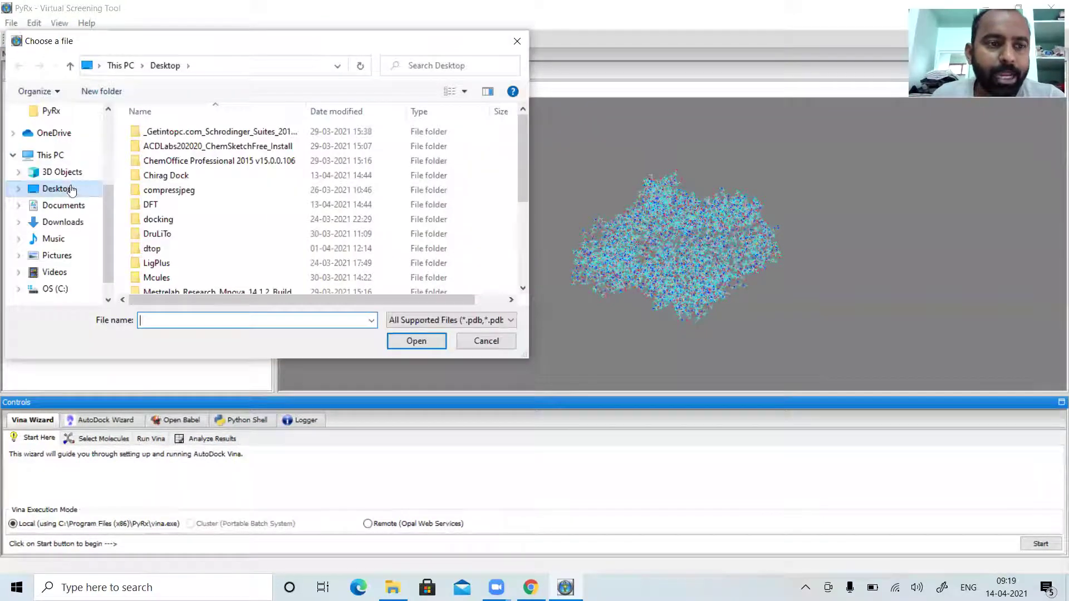
pyautogui.click(109, 123)
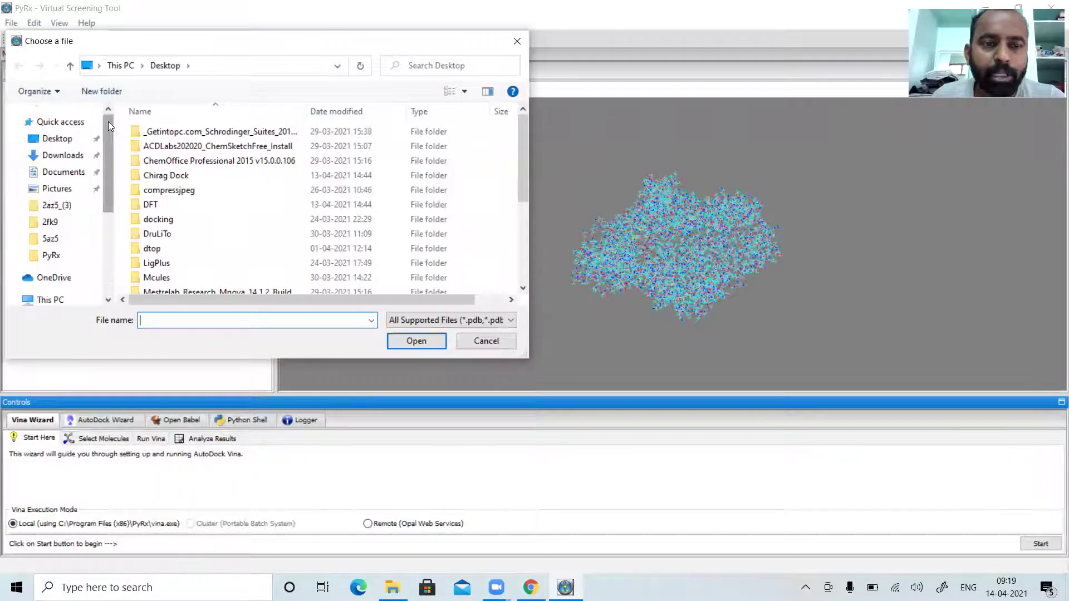
pyautogui.click(62, 140)
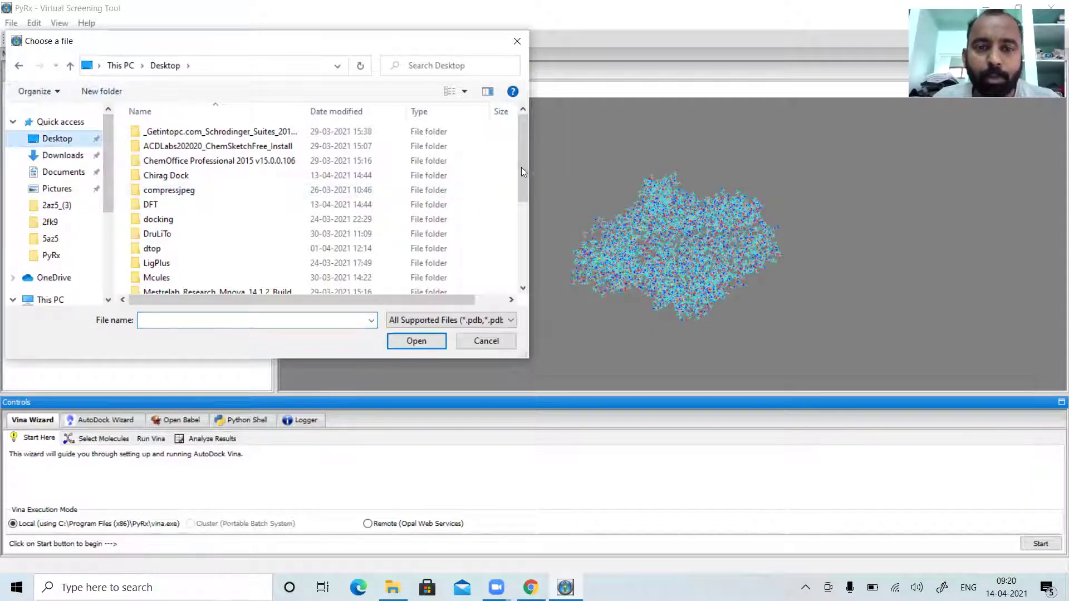
pyautogui.moveTo(519, 167); pyautogui.dragTo(522, 256)
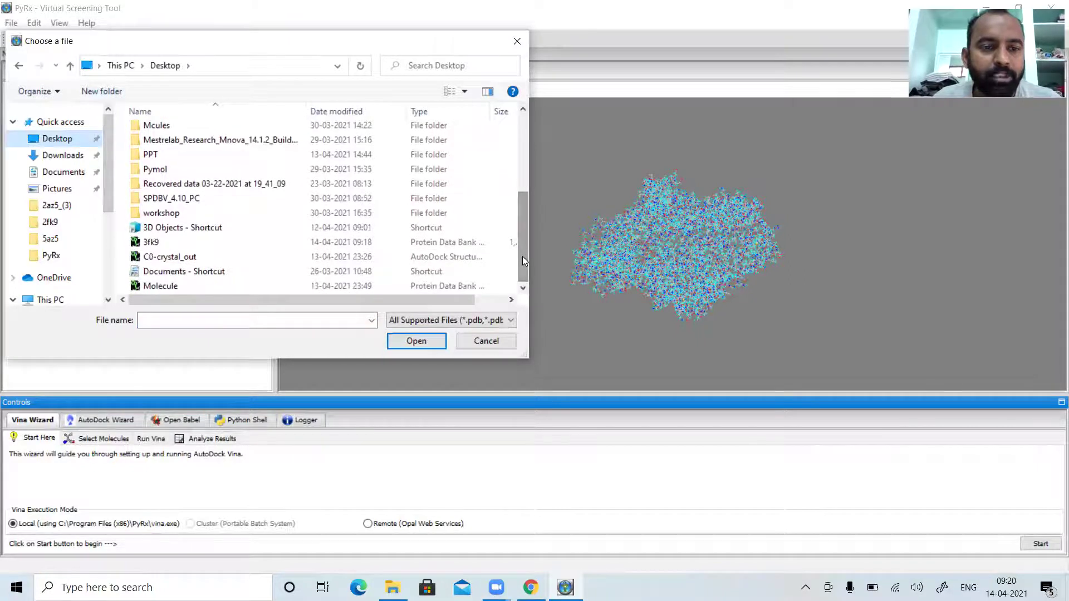
pyautogui.click(367, 257)
pyautogui.click(423, 341)
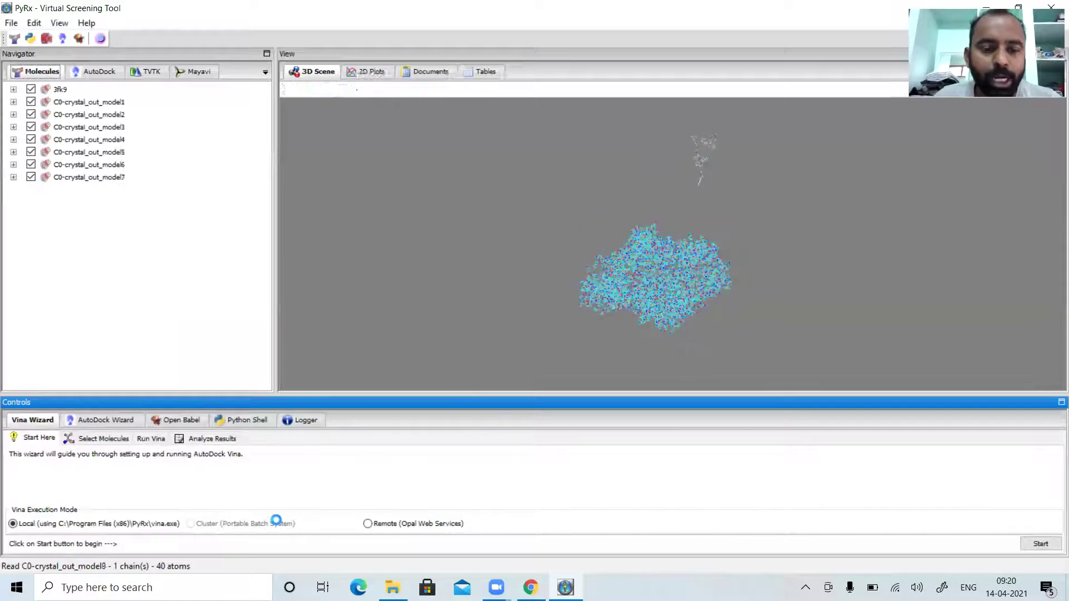
# Step: Switch to Open Babel GUI, look through the available output formats, and minimize it to return to PyRx
pyautogui.press('super+s')
pyautogui.write('o')
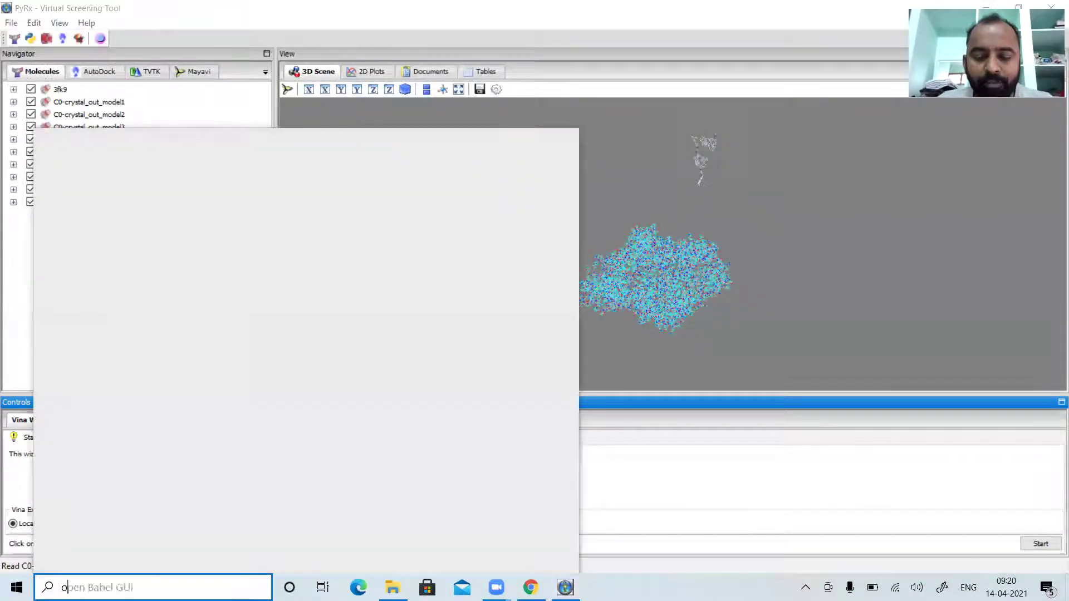
pyautogui.write('bgui')
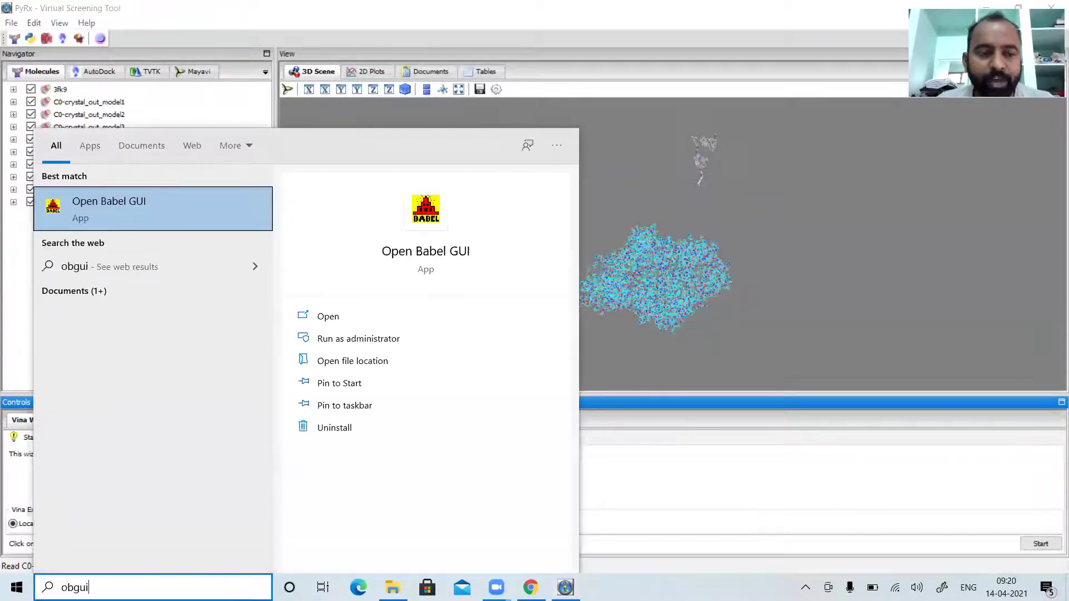
pyautogui.click(170, 219)
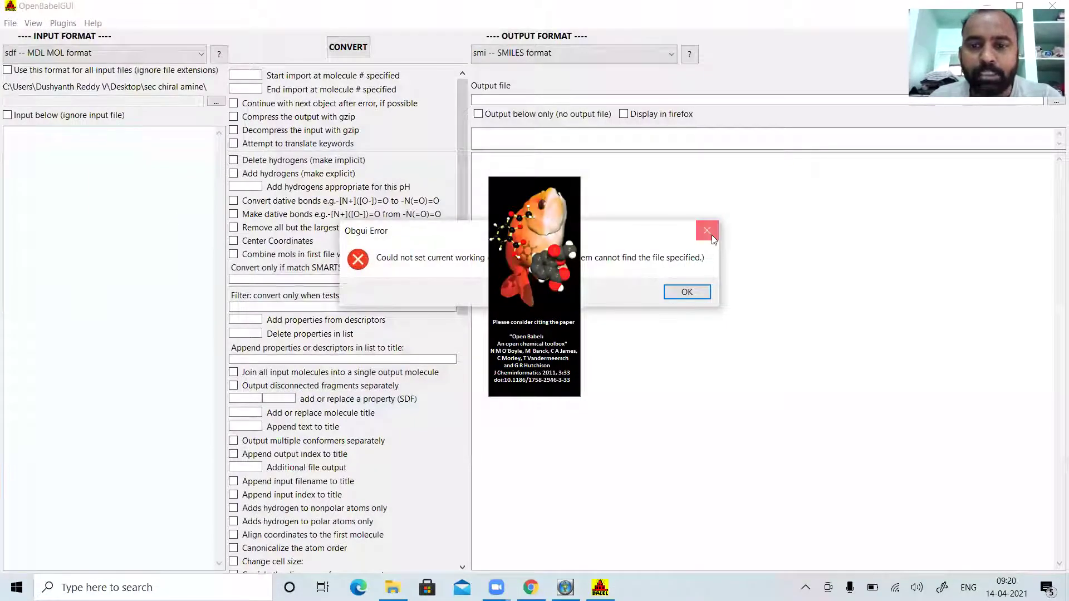
pyautogui.click(712, 235)
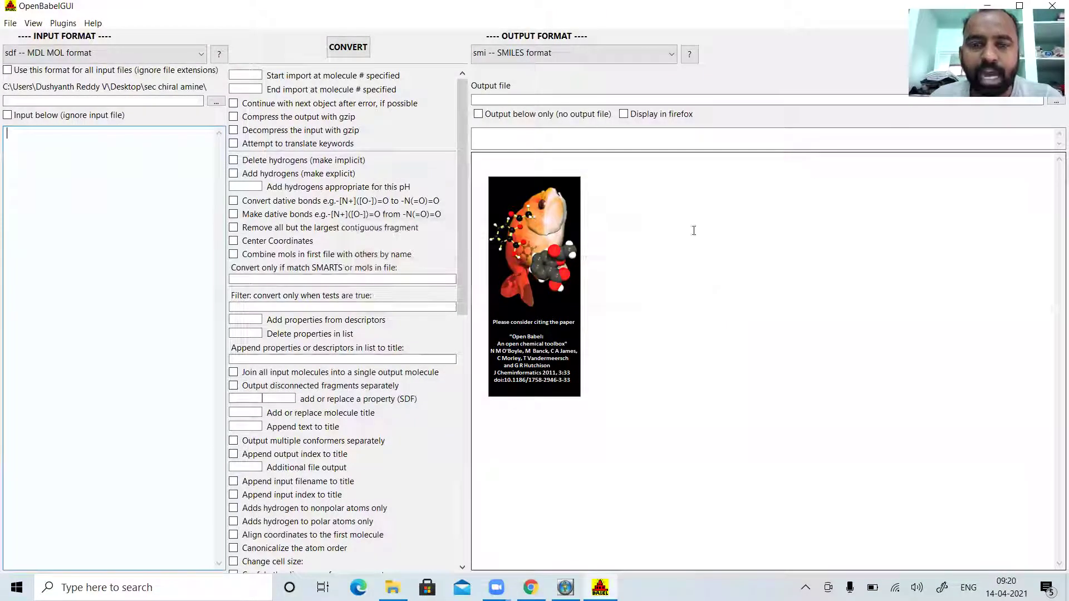
pyautogui.click(626, 57)
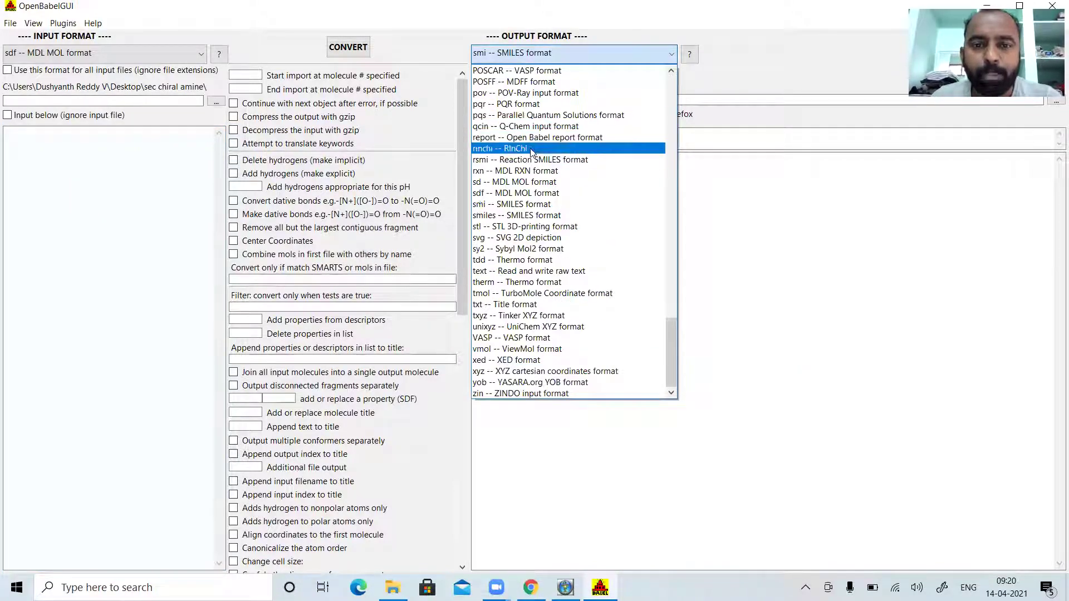
pyautogui.click(815, 212)
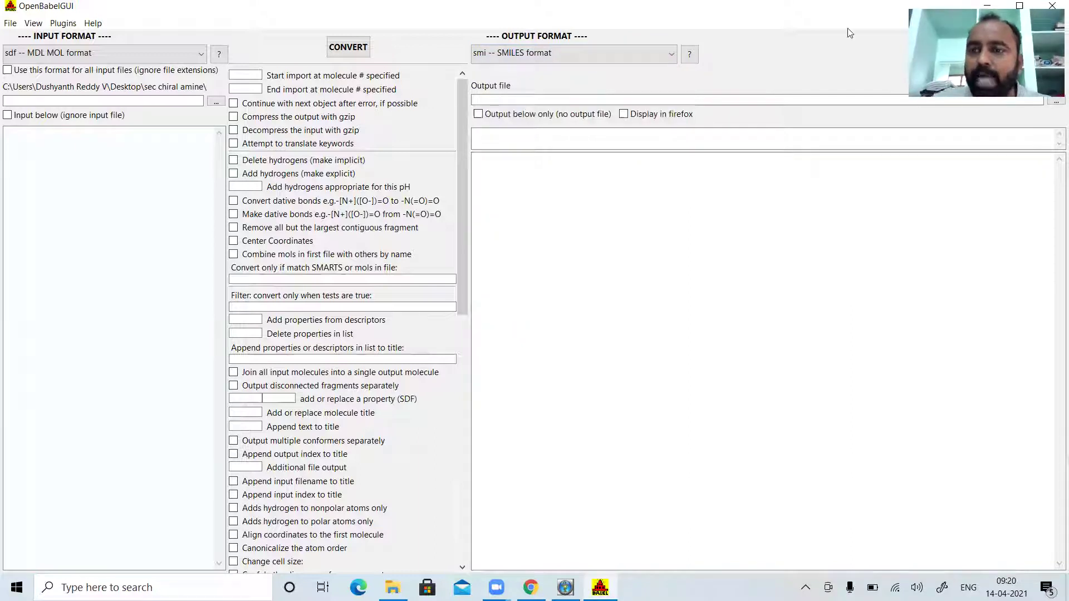
pyautogui.click(985, 6)
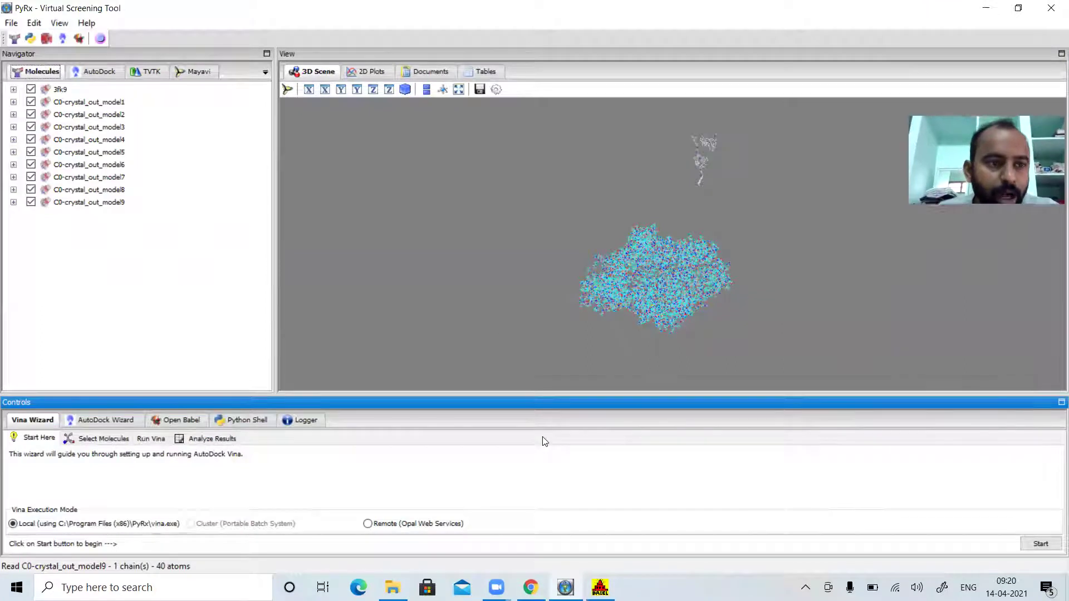
# Step: Make the loaded 3fk9 receptor an AutoDock macromolecule
pyautogui.click(73, 105)
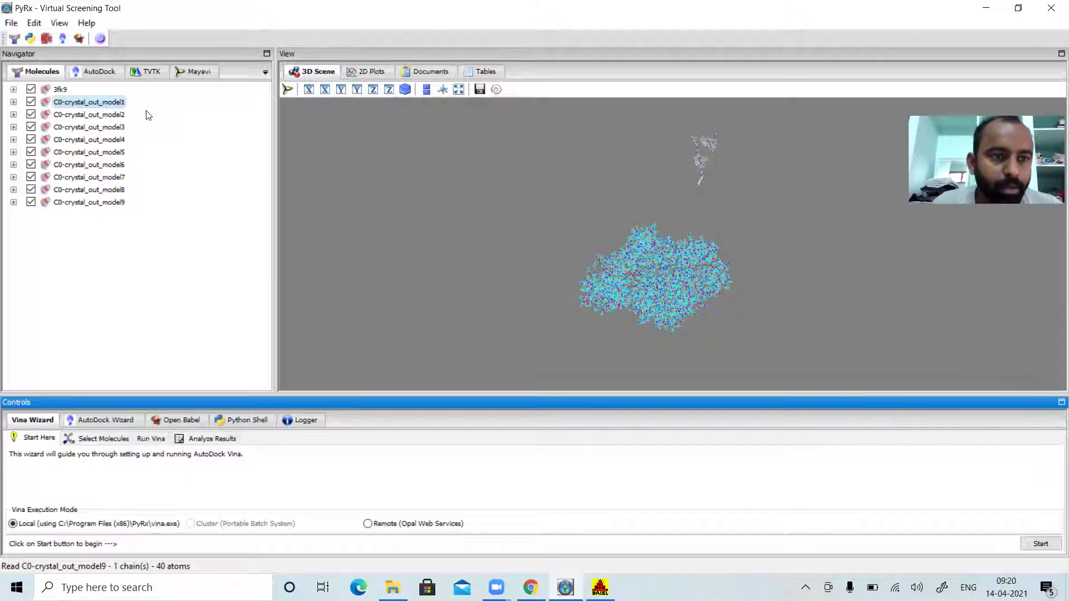
pyautogui.click(72, 116)
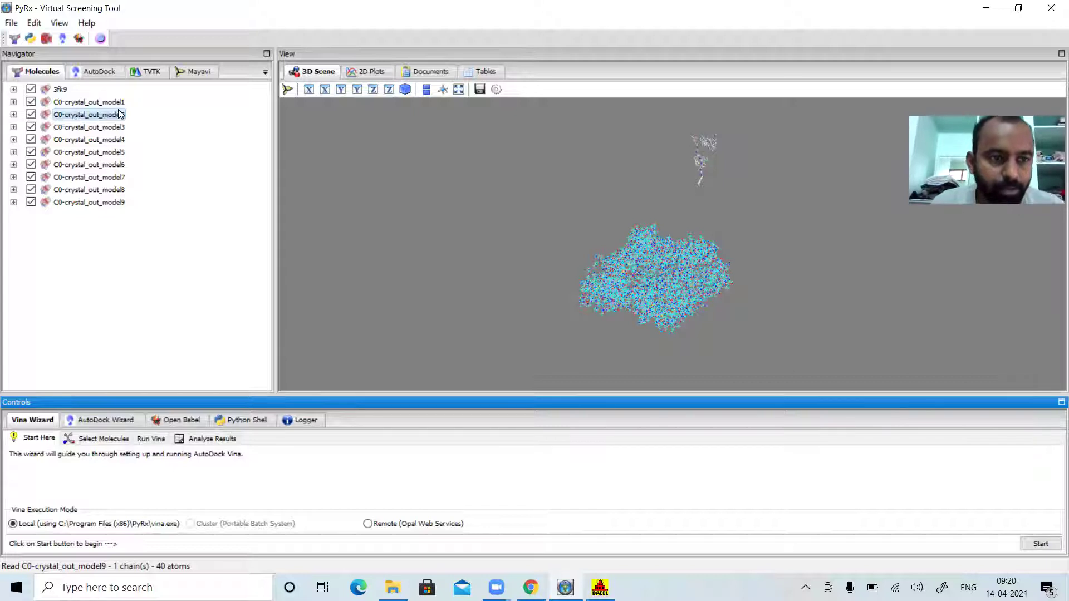
pyautogui.click(104, 101)
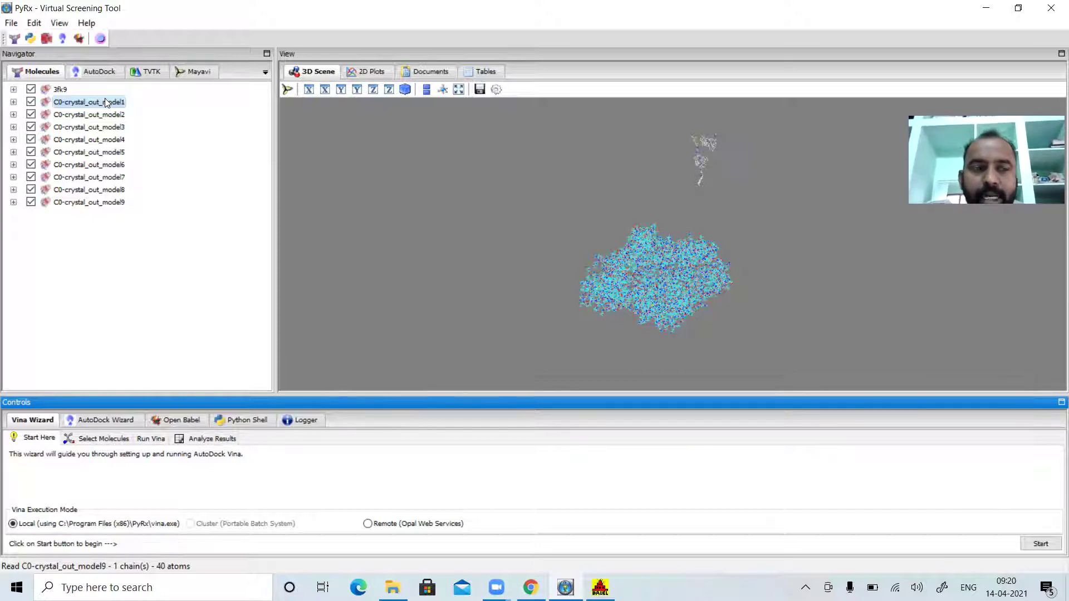
pyautogui.click(61, 89)
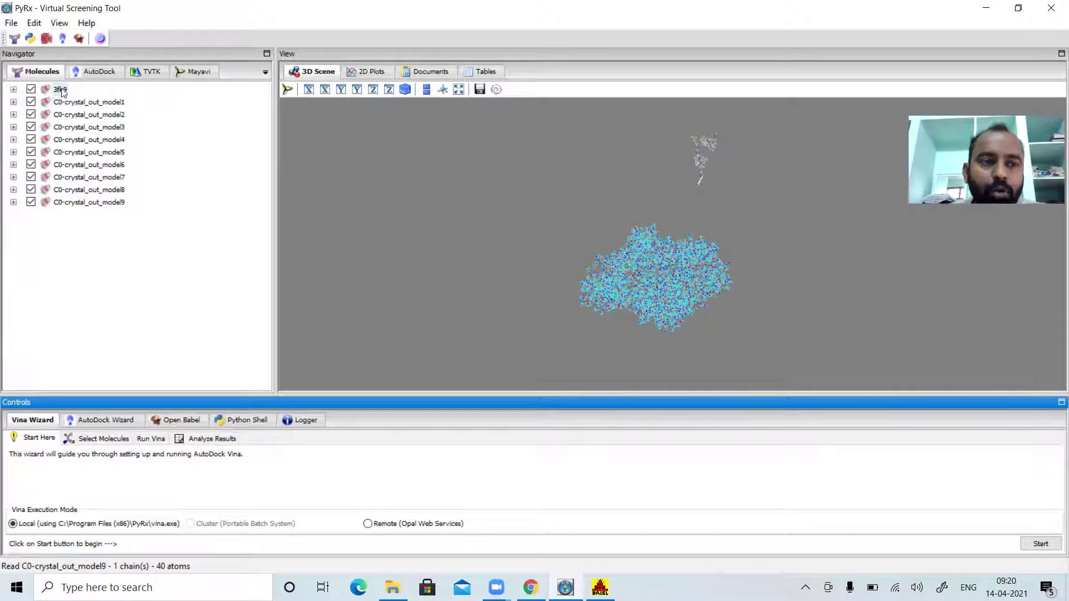
pyautogui.rightClick(61, 88)
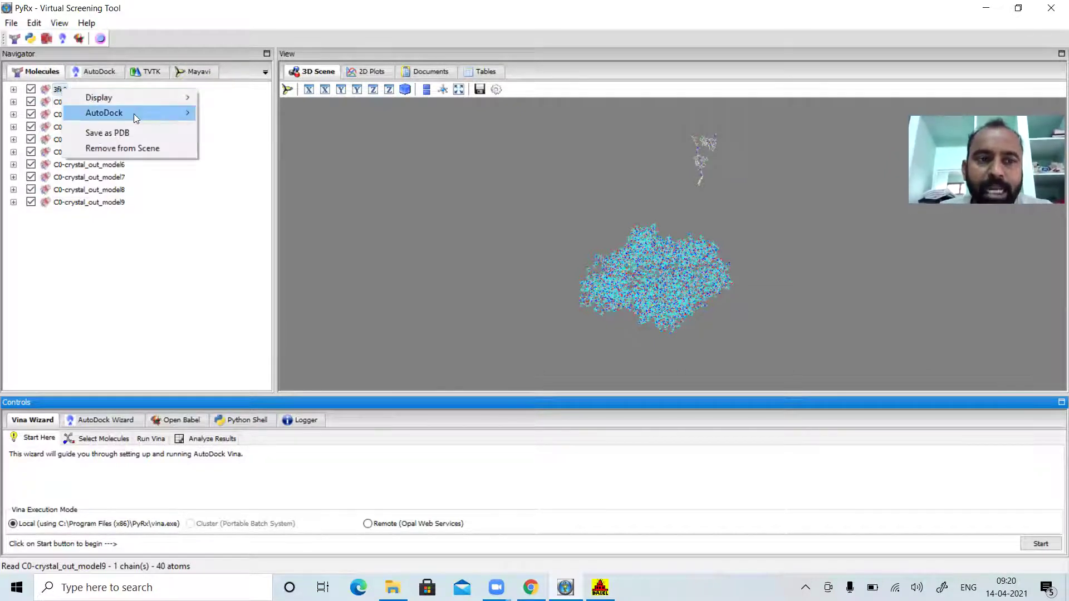
pyautogui.moveTo(159, 112)
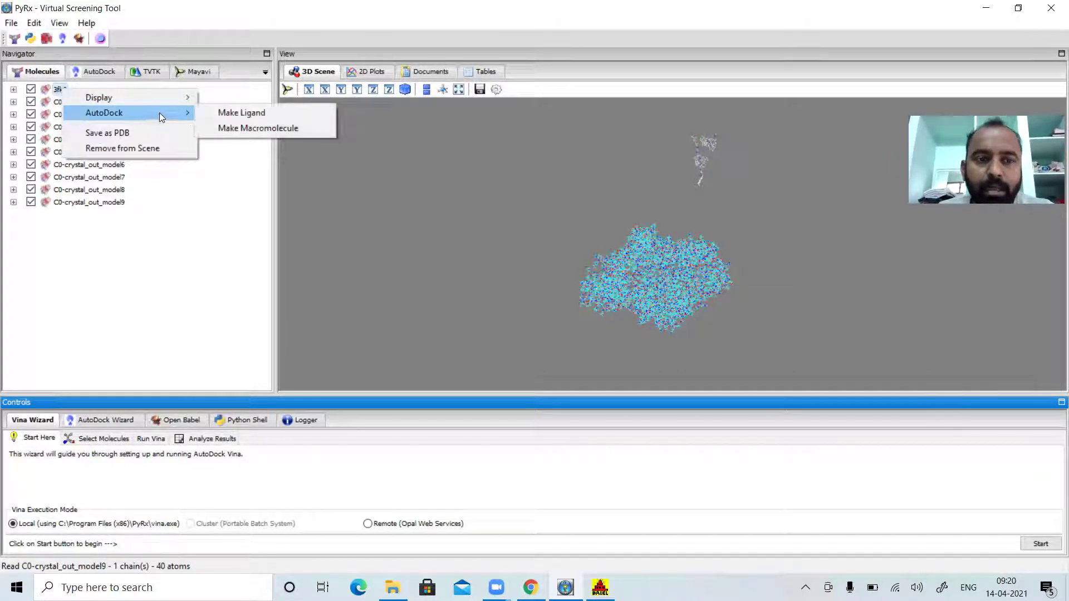
pyautogui.click(243, 129)
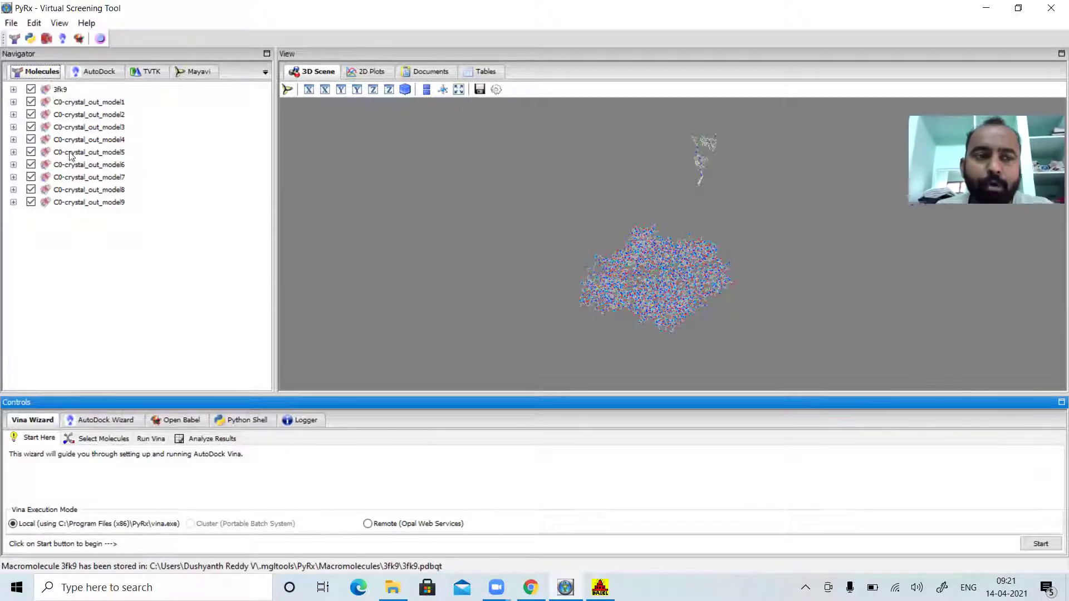
# Step: Make C0-crystal_out_model1 and C0-crystal_out_model2 AutoDock ligands
pyautogui.click(70, 103)
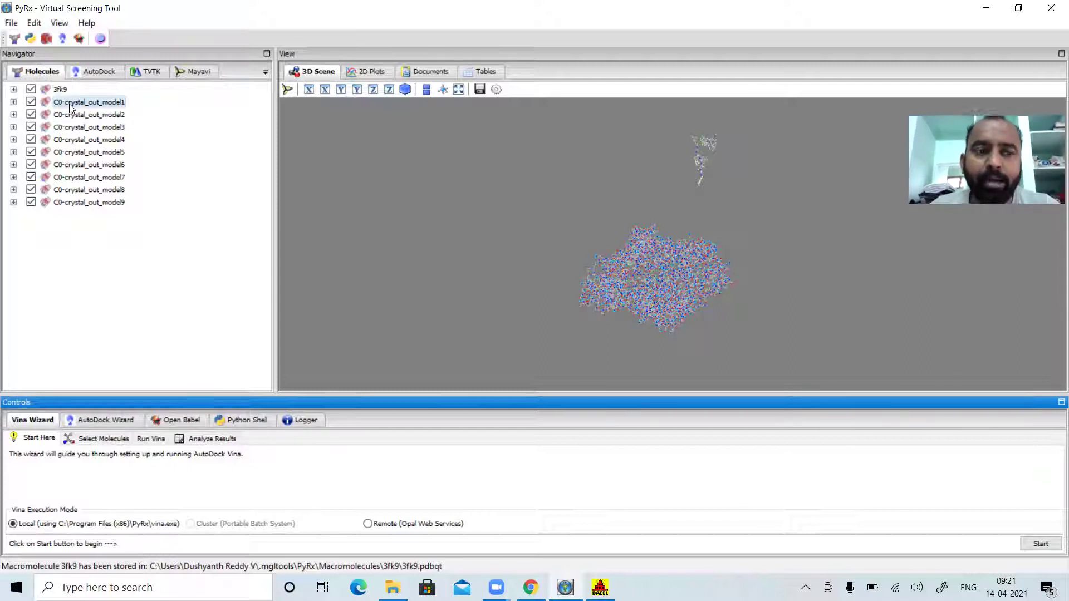
pyautogui.rightClick(70, 103)
pyautogui.moveTo(114, 129)
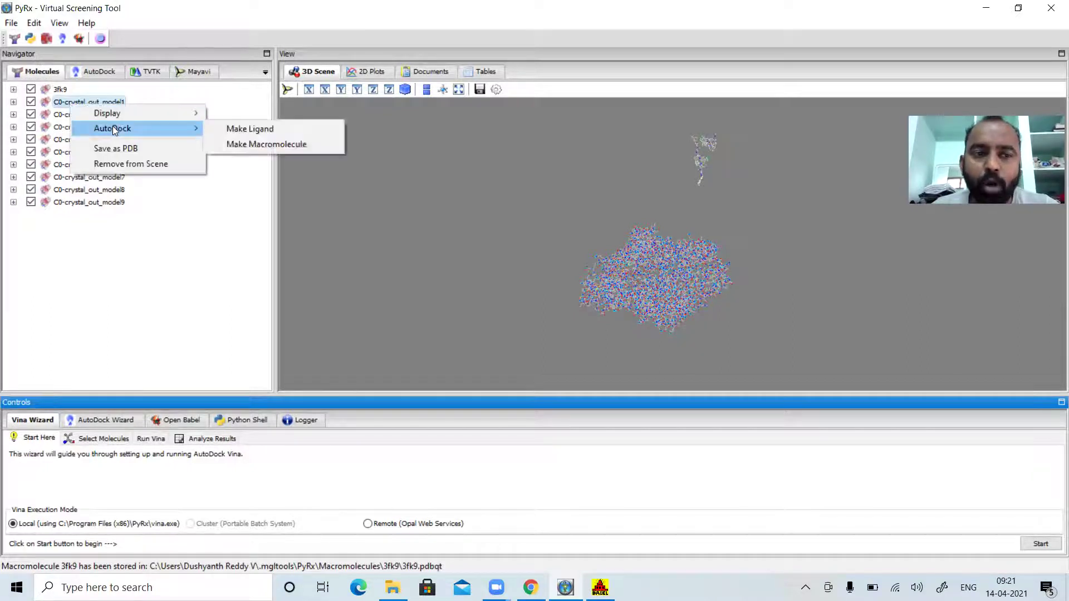
pyautogui.click(221, 131)
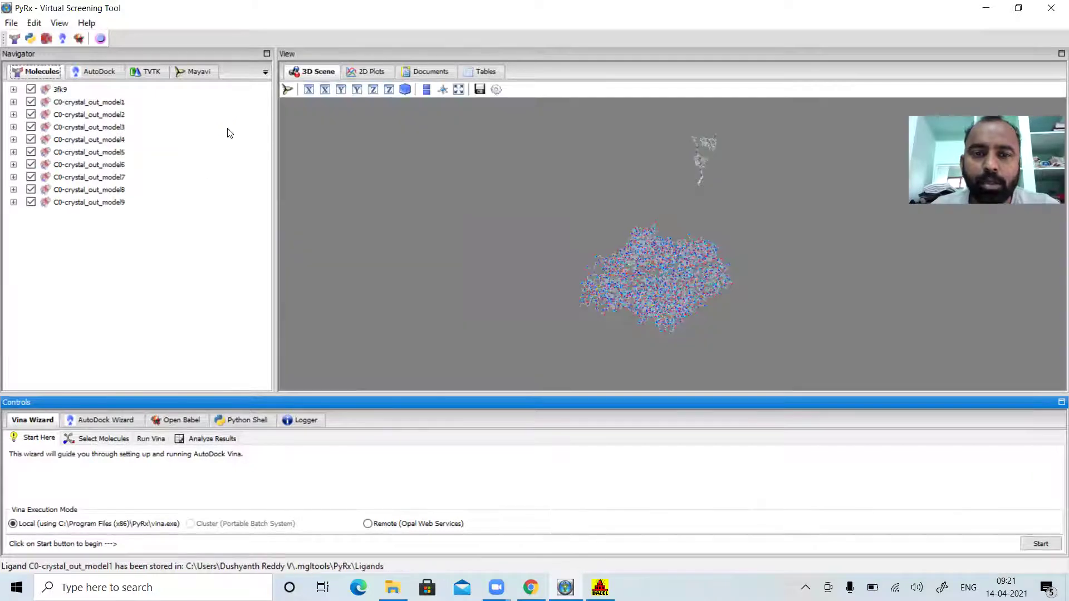
pyautogui.click(95, 116)
pyautogui.rightClick(95, 117)
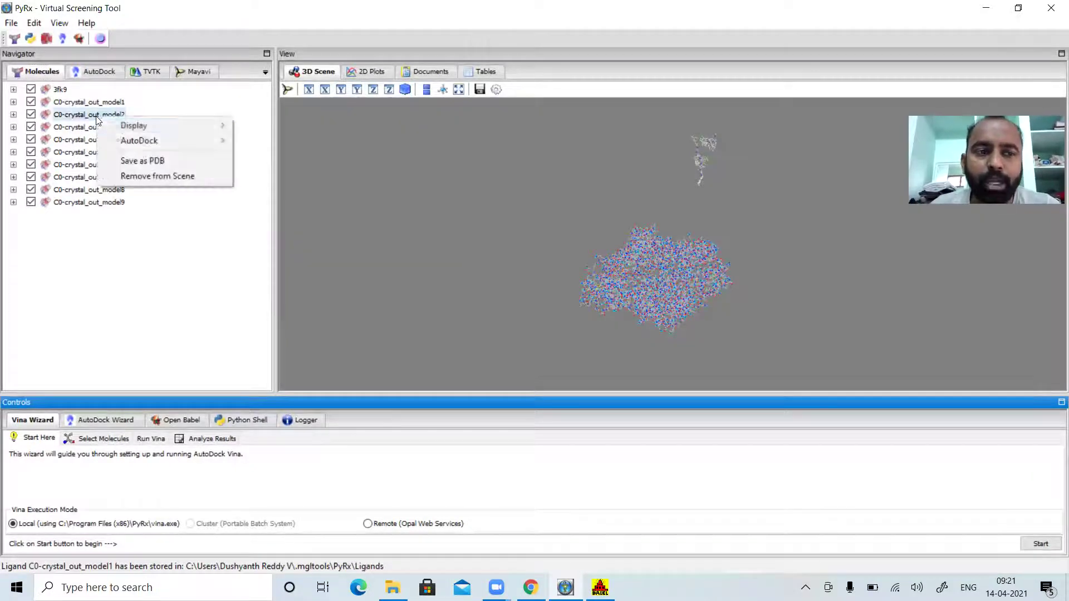
pyautogui.moveTo(150, 142)
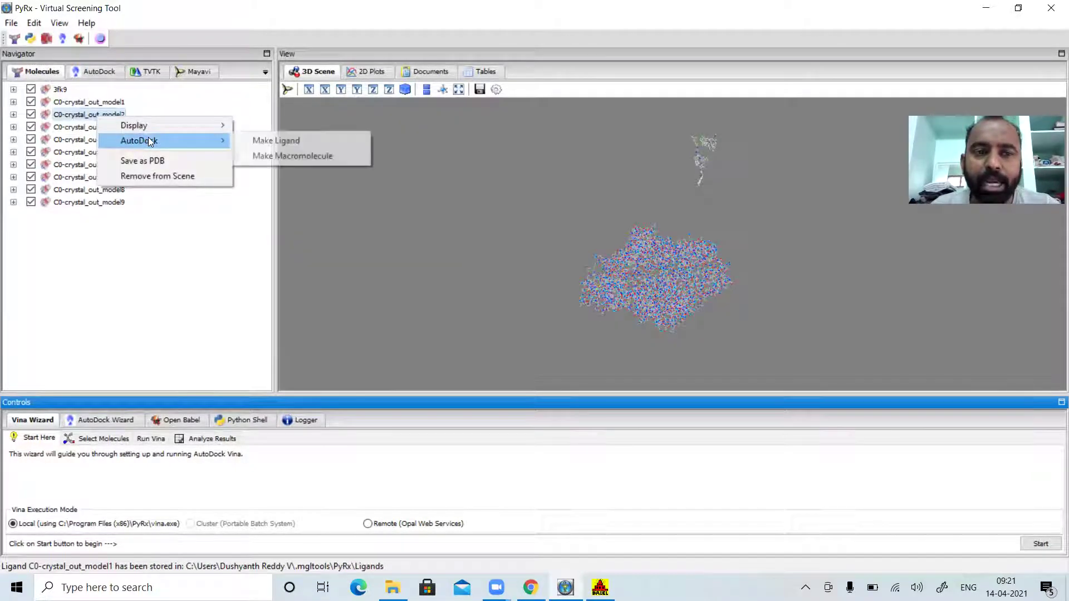
pyautogui.click(255, 139)
# Step: Make C0-crystal_out_model3 an AutoDock ligand
pyautogui.click(111, 128)
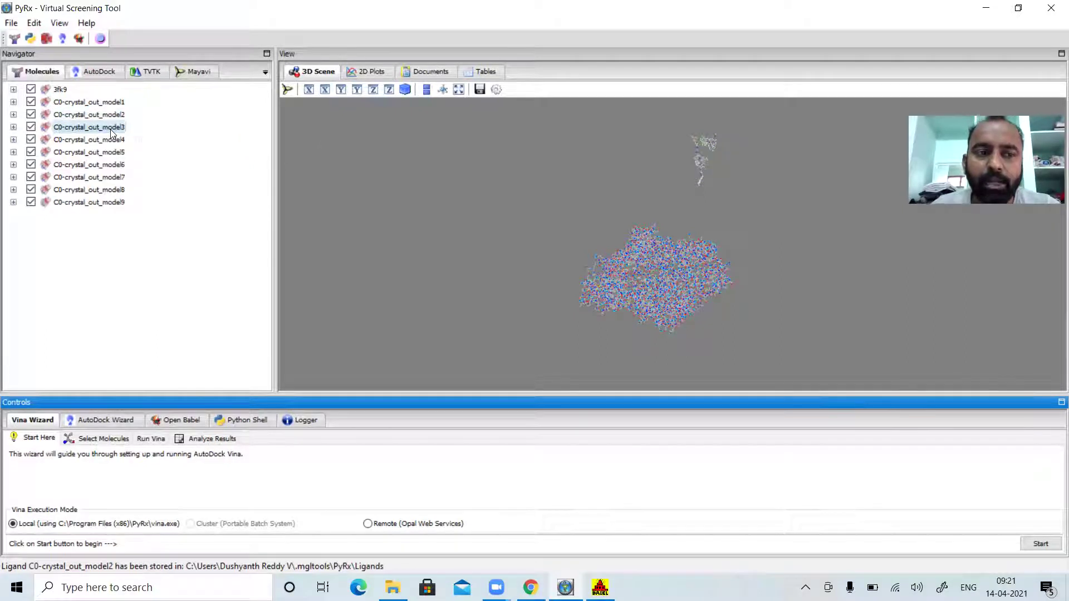
pyautogui.rightClick(111, 129)
pyautogui.moveTo(170, 150)
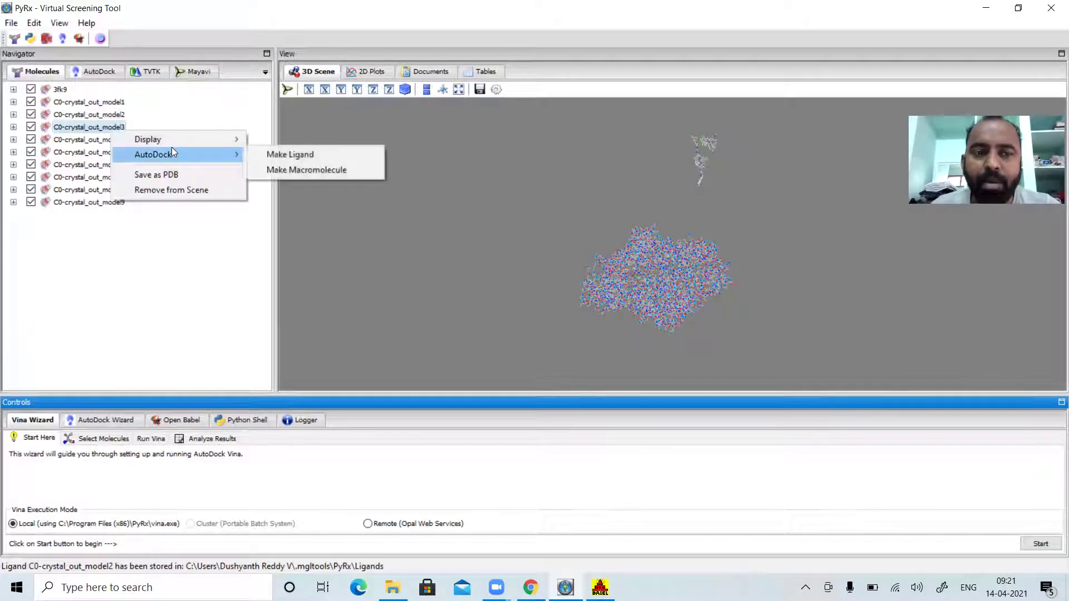
pyautogui.click(261, 153)
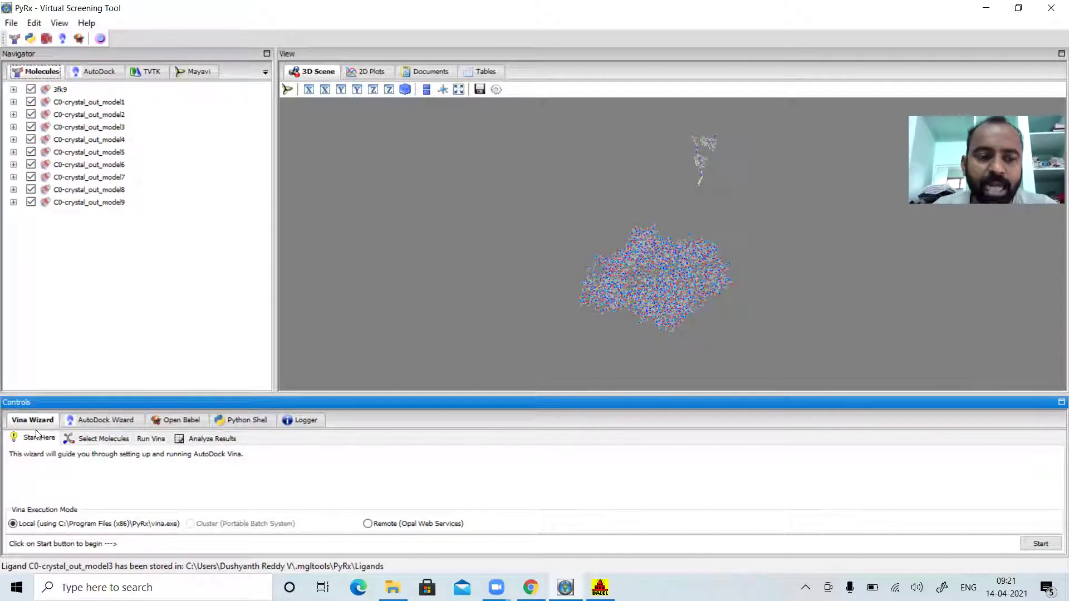
# Step: Go to the Vina Wizard's molecule selection and choose 3fk9 as the macromolecule
pyautogui.click(82, 439)
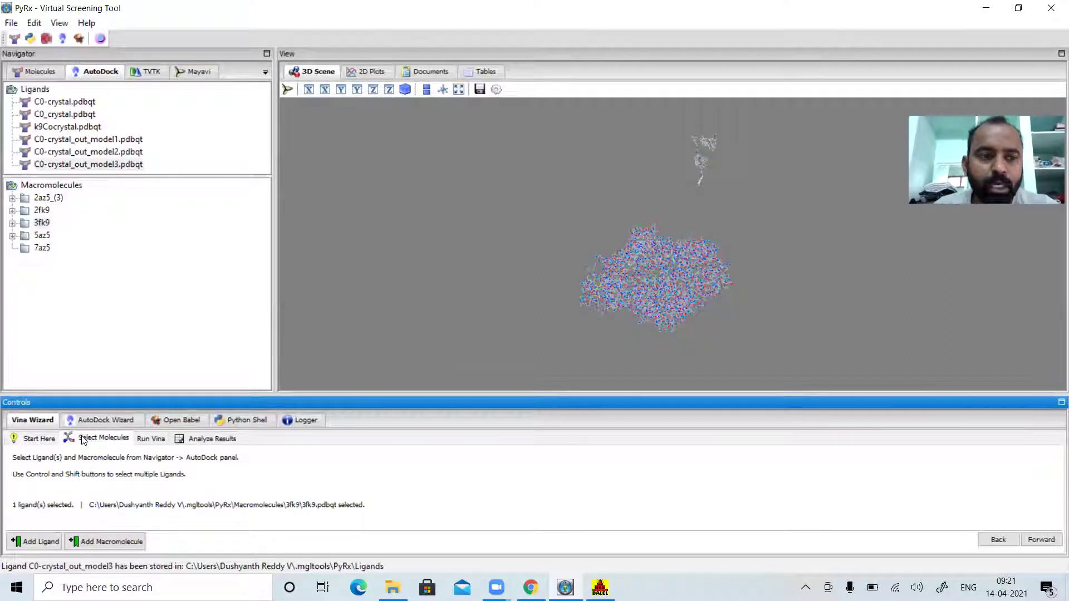
pyautogui.click(44, 224)
pyautogui.click(40, 224)
pyautogui.doubleClick(40, 223)
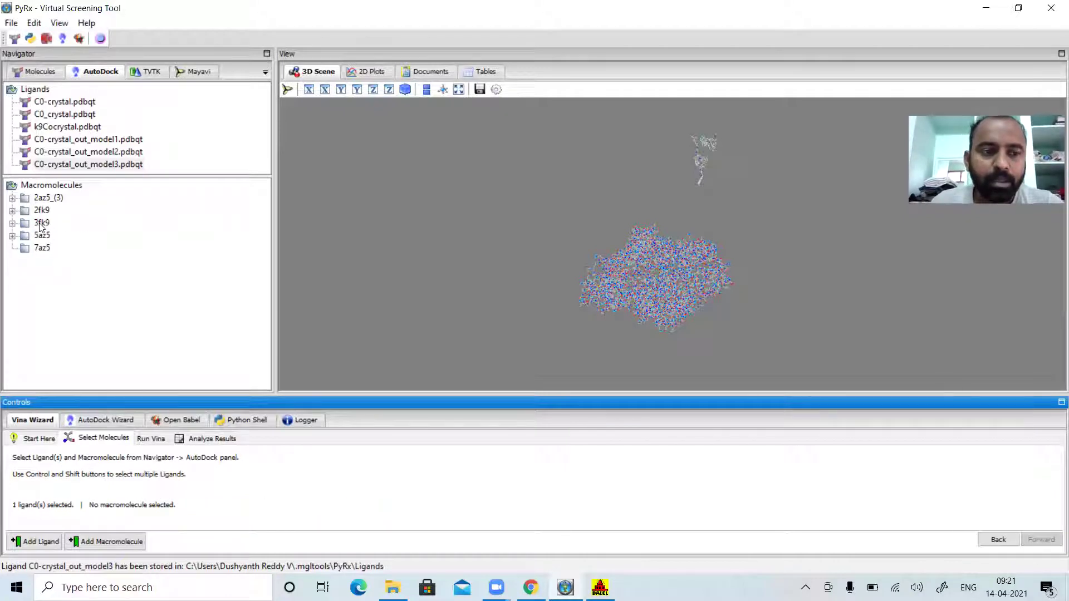
pyautogui.click(44, 223)
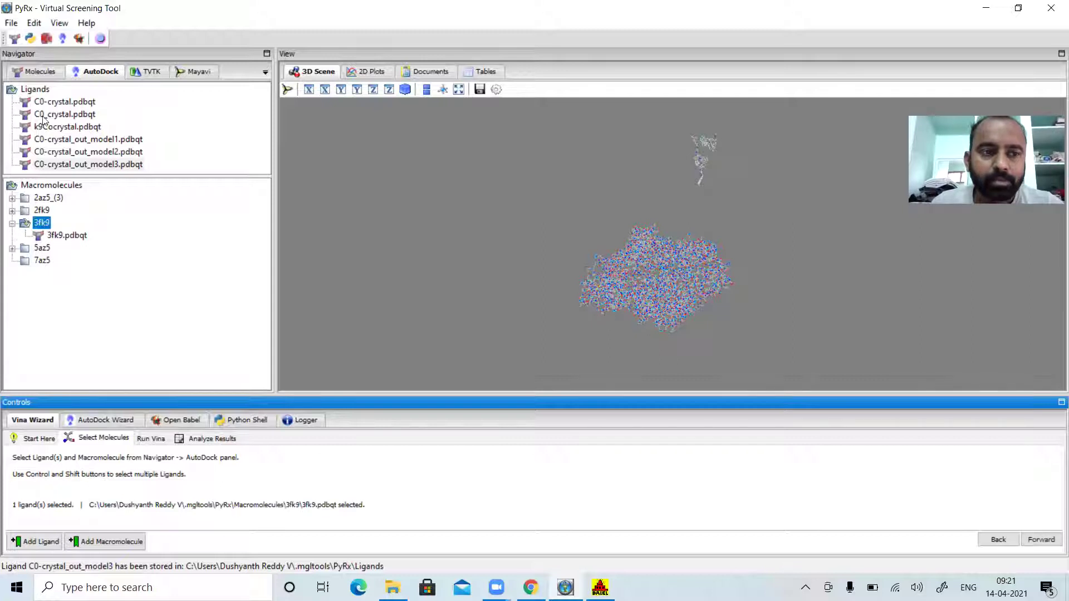
pyautogui.click(42, 76)
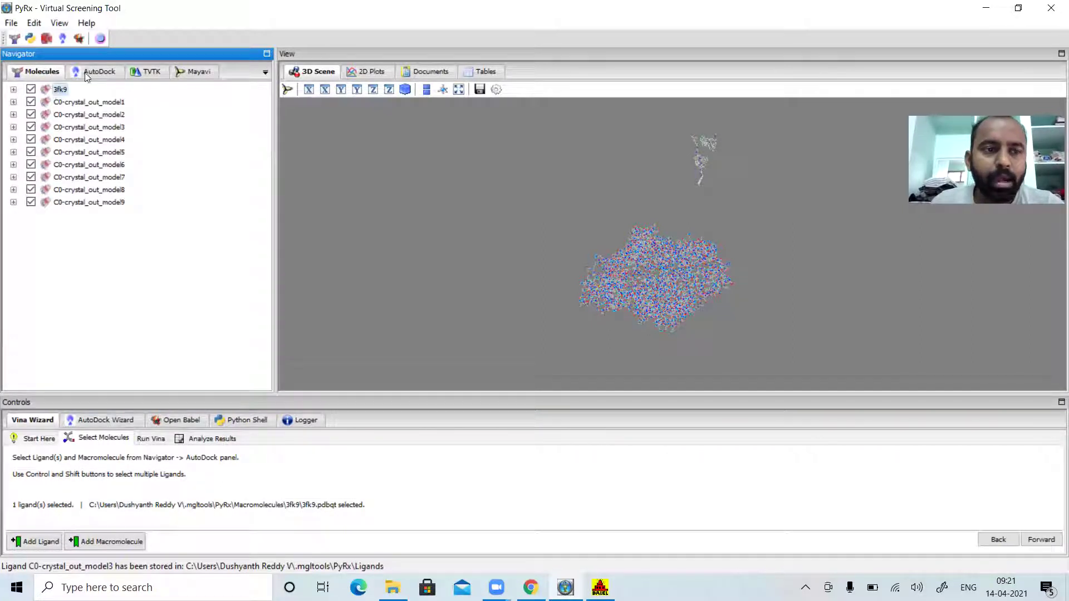
pyautogui.keyDown('ctrl'); pyautogui.click(92, 116); pyautogui.keyUp('ctrl')
pyautogui.keyDown('ctrl'); pyautogui.click(91, 129); pyautogui.keyUp('ctrl')
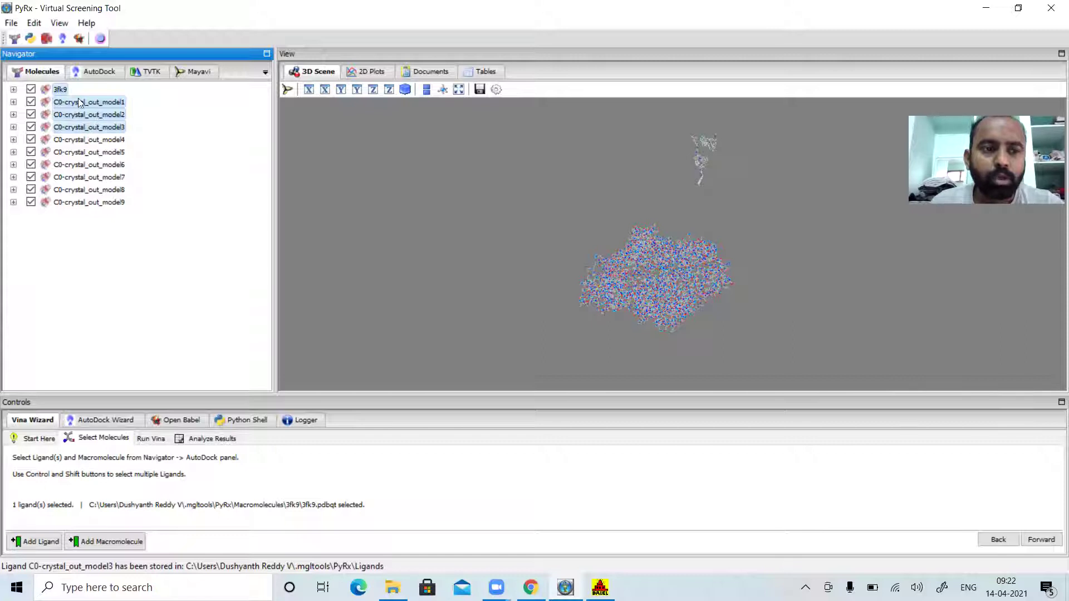
pyautogui.click(92, 72)
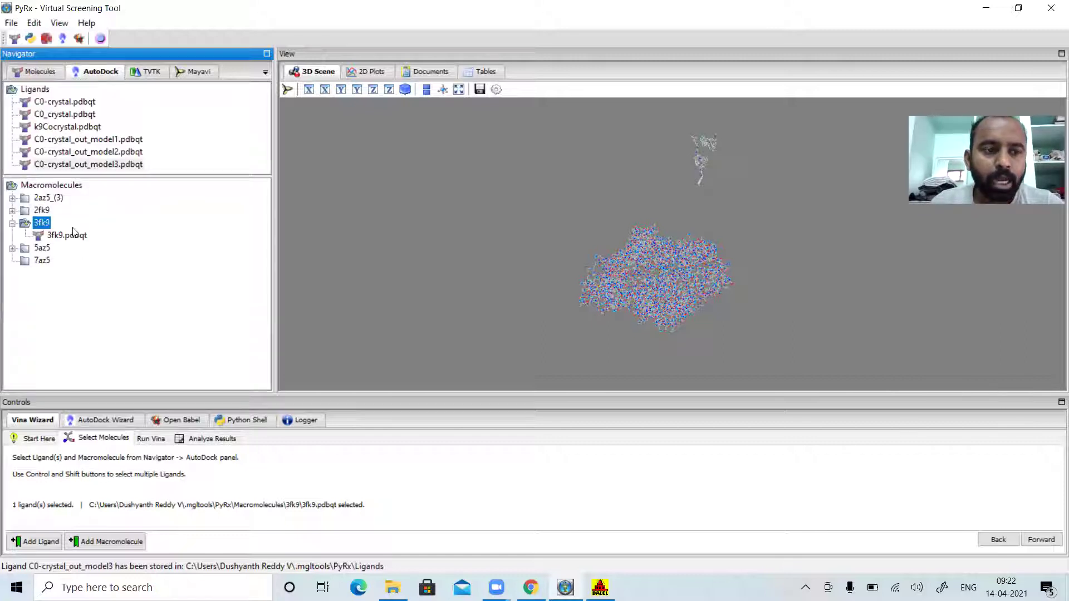
# Step: Select the ligands C0-crystal_out_model1, model2 and model3 for Vina and advance to the Run Vina stage
pyautogui.click(97, 142)
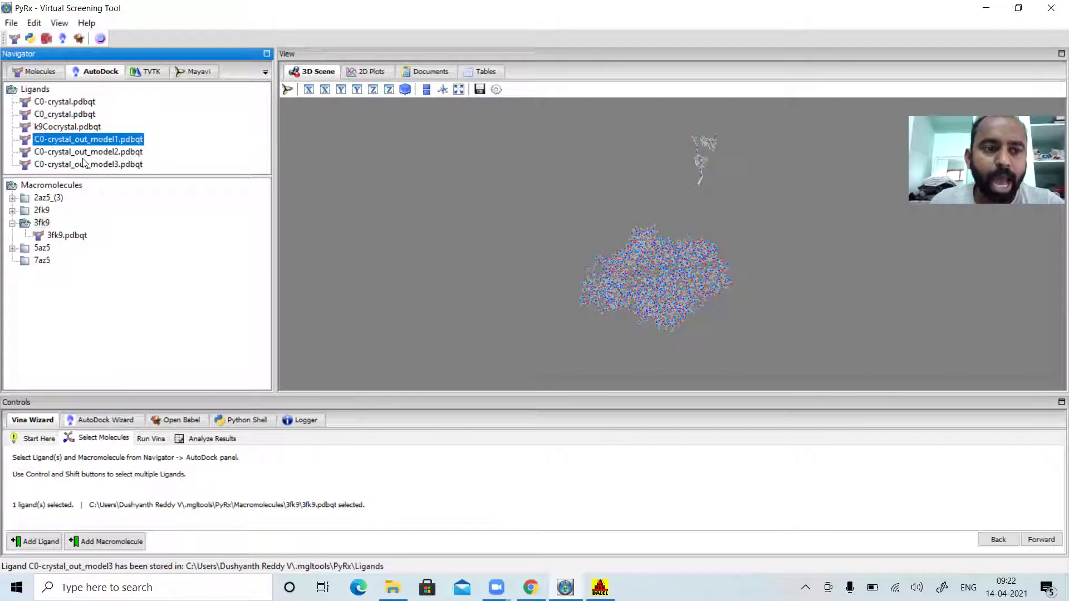
pyautogui.keyDown('ctrl'); pyautogui.click(84, 164); pyautogui.keyUp('ctrl')
pyautogui.keyDown('ctrl'); pyautogui.click(82, 152); pyautogui.keyUp('ctrl')
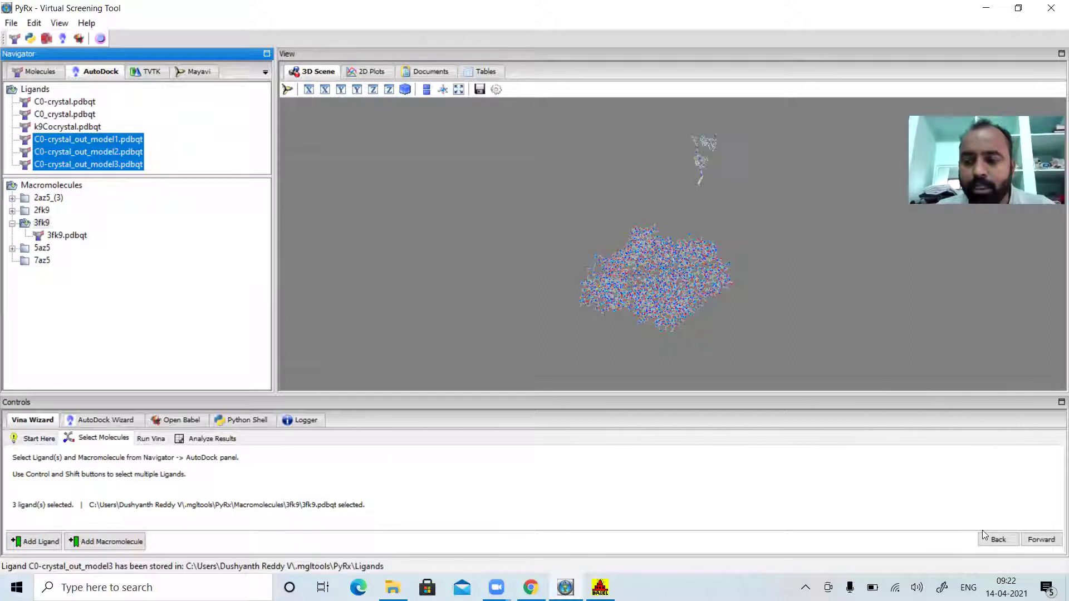
pyautogui.click(1034, 540)
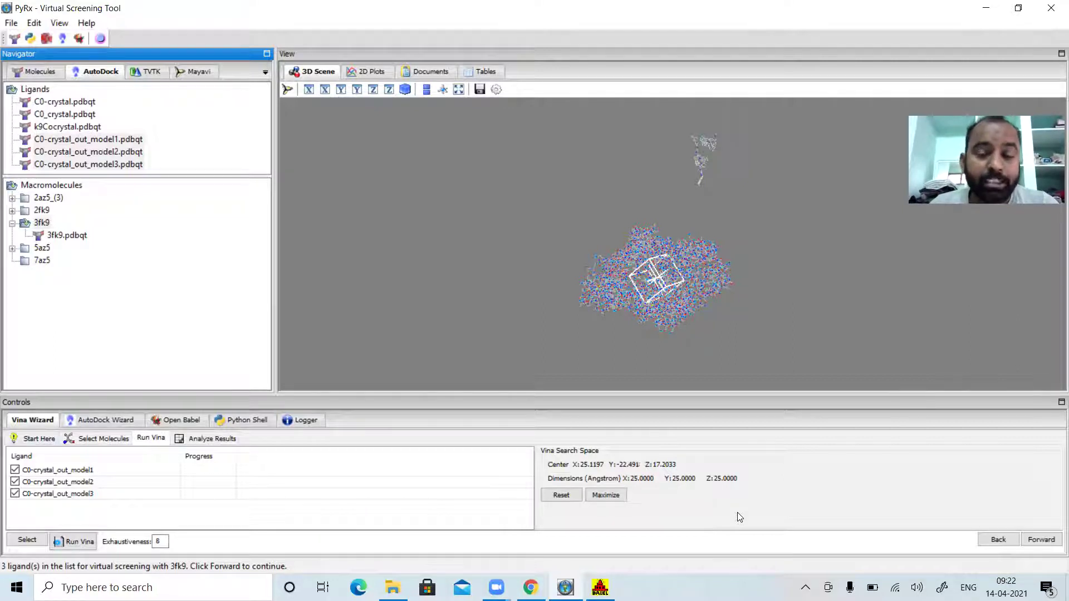
# Step: Reshape the Vina search box to center about X -1.62, Y 12.93, Z 17.20 and dimensions about 28.49 × 45.83 × 25 Å
pyautogui.scroll(4, 741, 287)
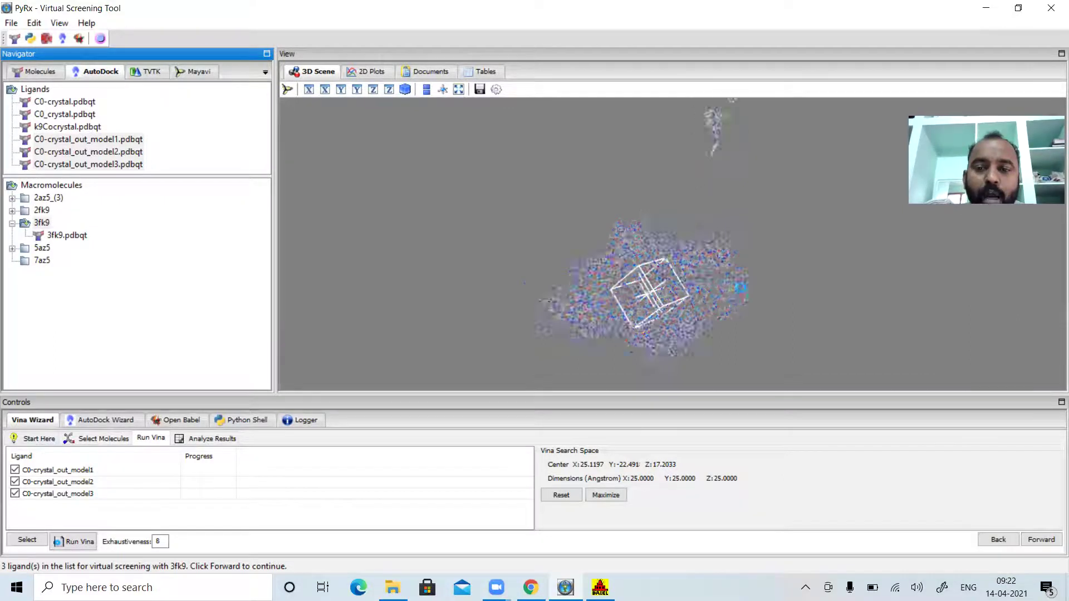
pyautogui.moveTo(773, 208); pyautogui.dragTo(652, 229)
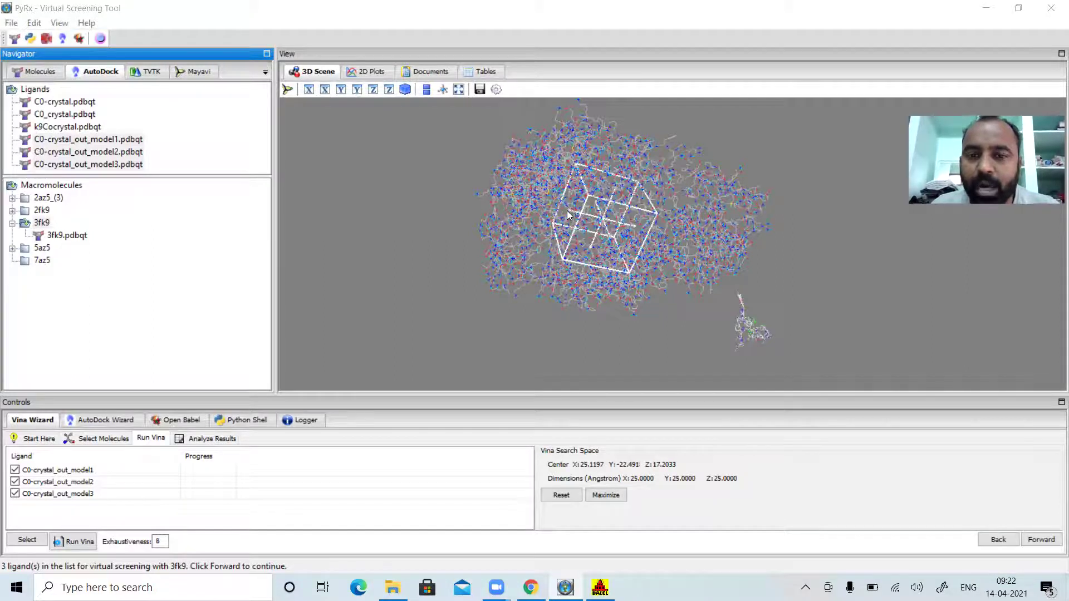
pyautogui.moveTo(567, 210); pyautogui.dragTo(563, 259)
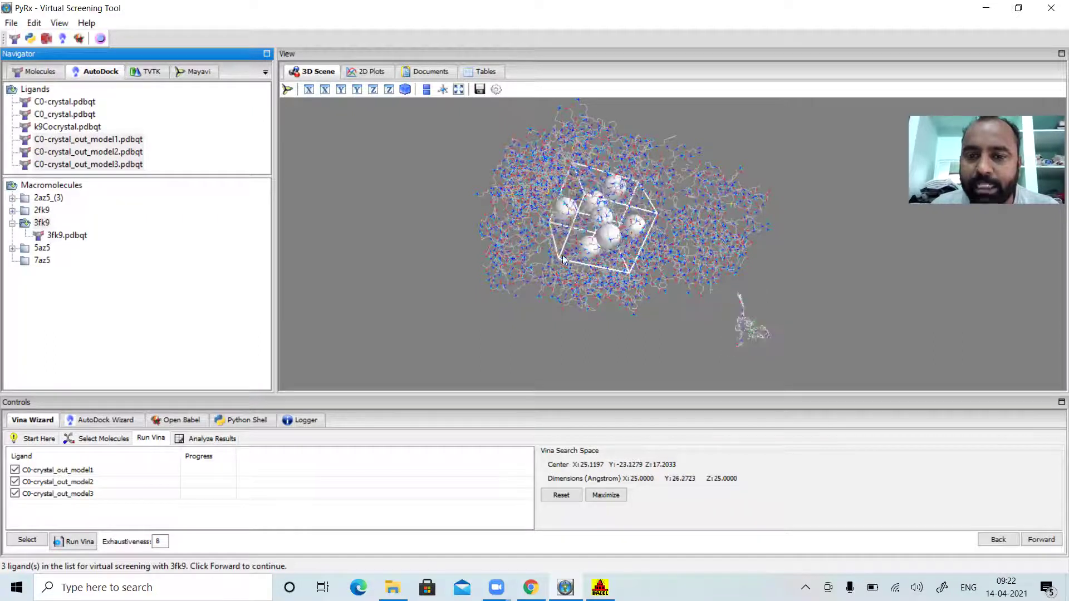
pyautogui.moveTo(620, 191); pyautogui.dragTo(561, 349)
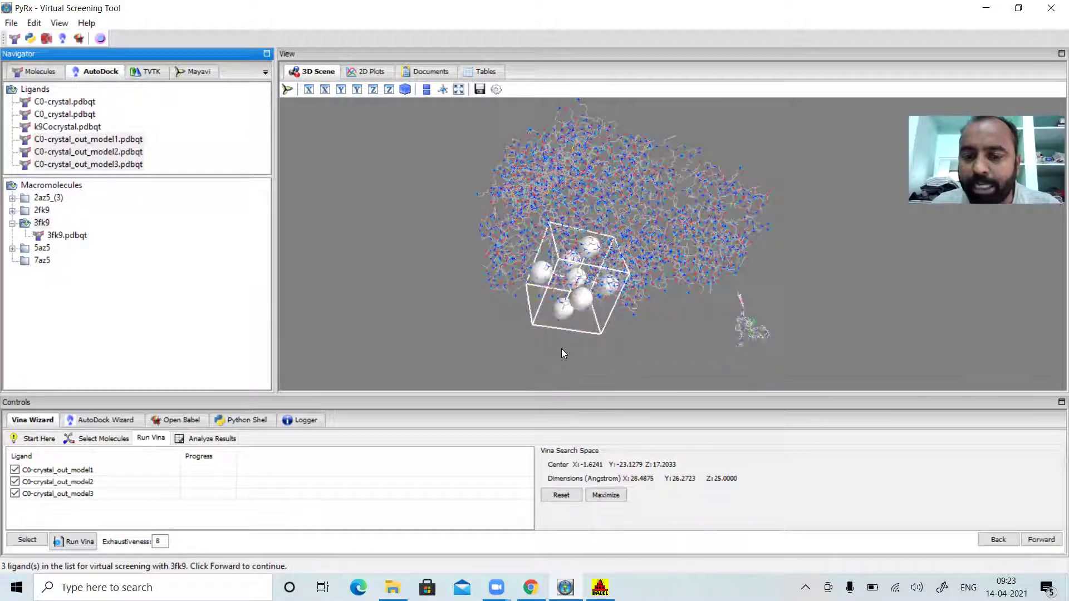
pyautogui.moveTo(538, 271); pyautogui.dragTo(525, 272)
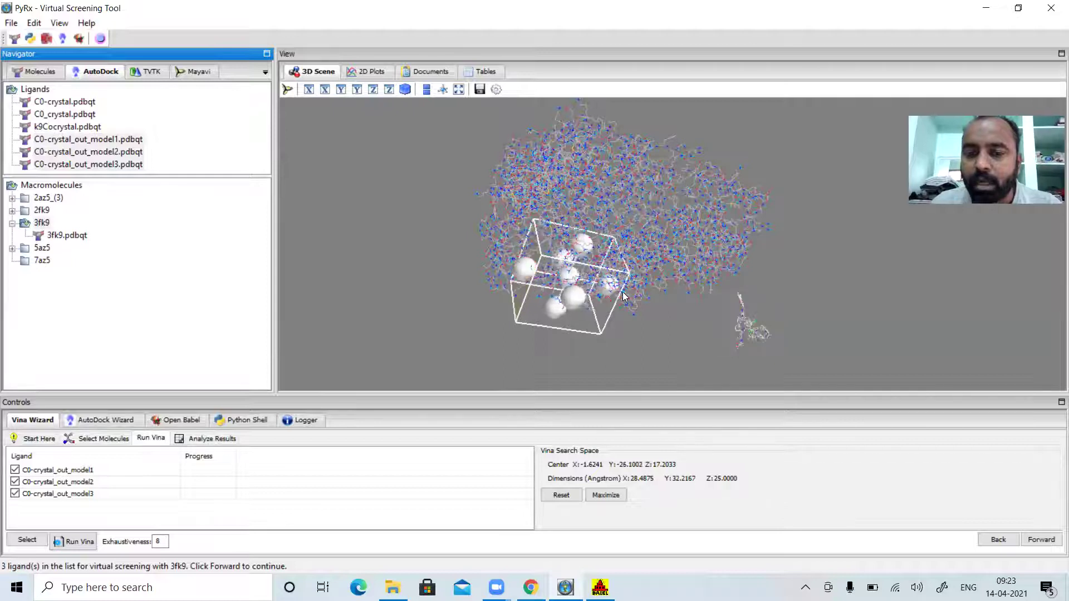
pyautogui.moveTo(645, 259); pyautogui.dragTo(664, 178)
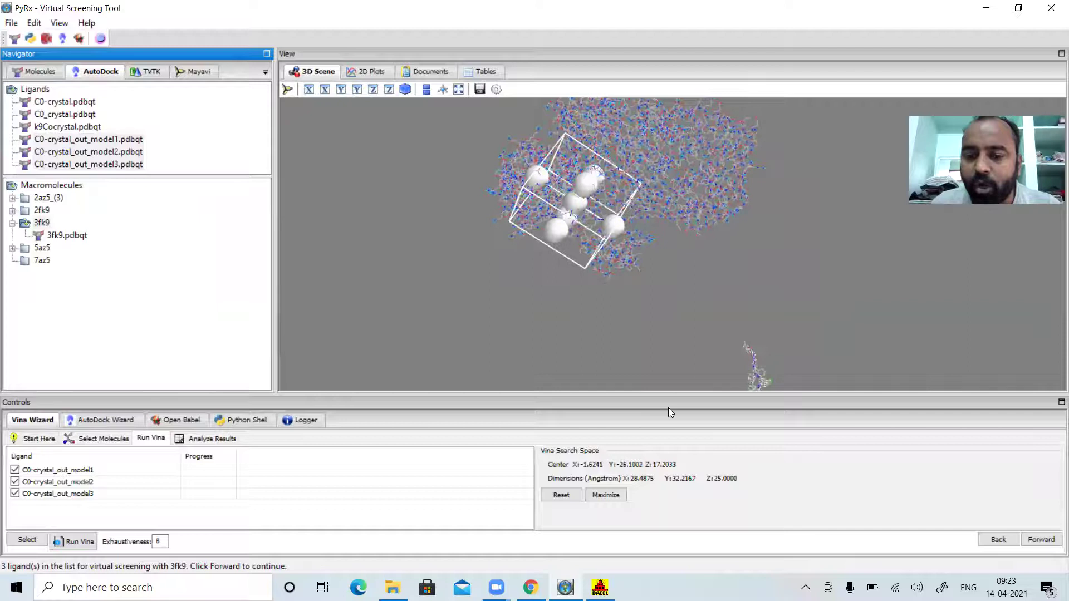
pyautogui.moveTo(542, 181); pyautogui.dragTo(754, 257)
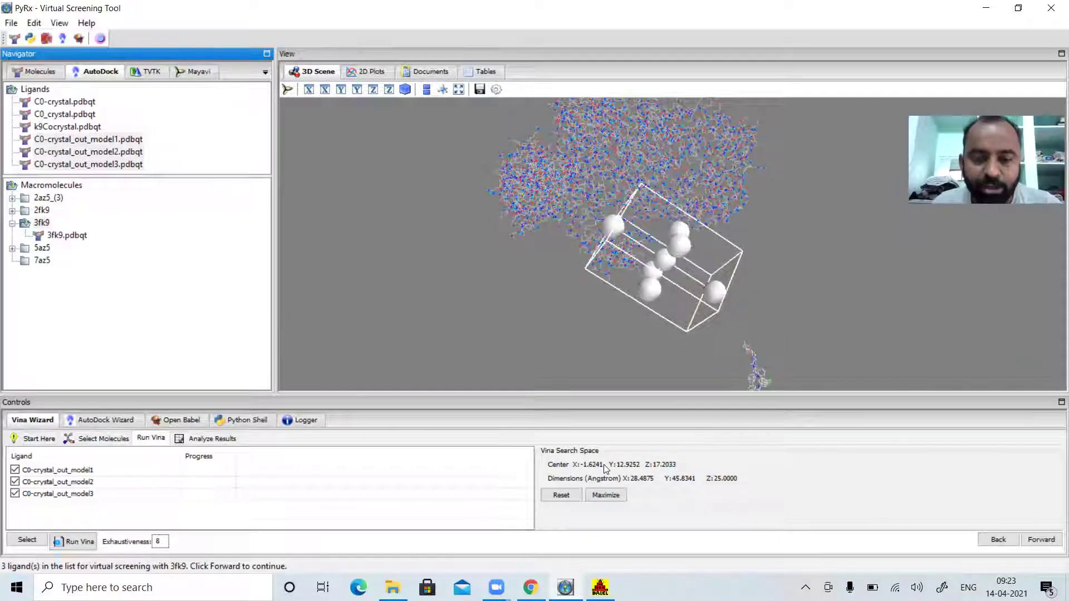
# Step: Switch to Discovery Studio Visualizer and open the protein file 1fk9 (5) from Downloads
pyautogui.press('super+d')
pyautogui.doubleClick(236, 167)
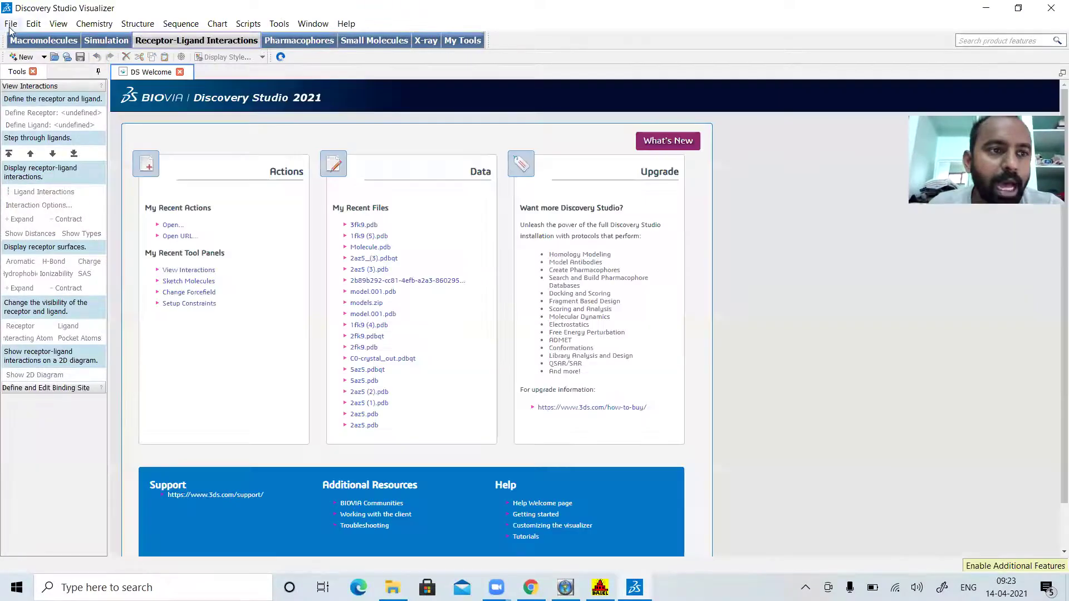
pyautogui.click(11, 24)
pyautogui.press('Escape')
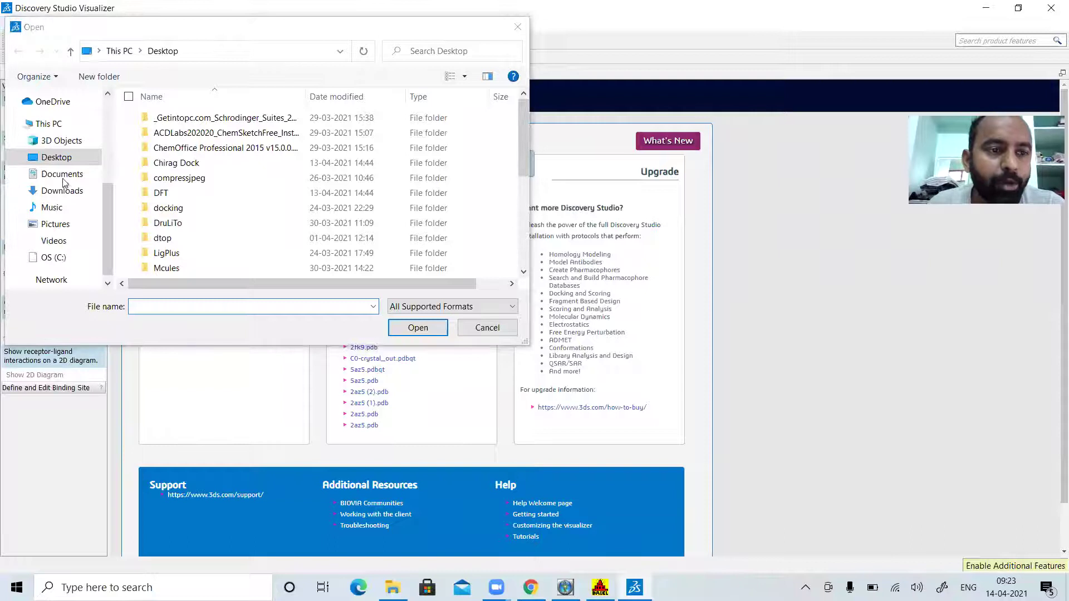
pyautogui.click(61, 190)
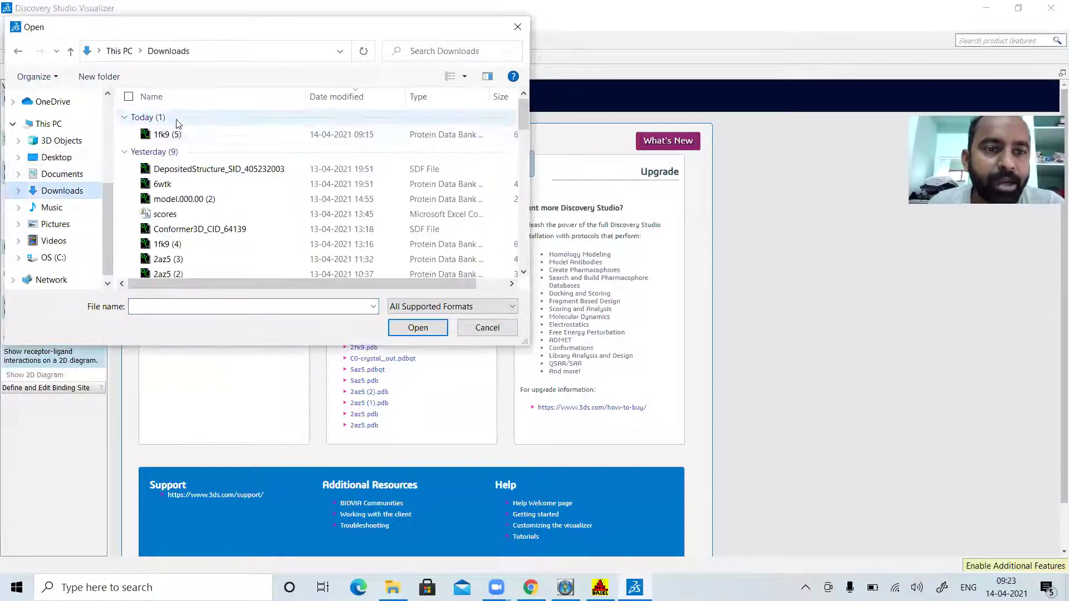
pyautogui.click(188, 135)
pyautogui.click(424, 328)
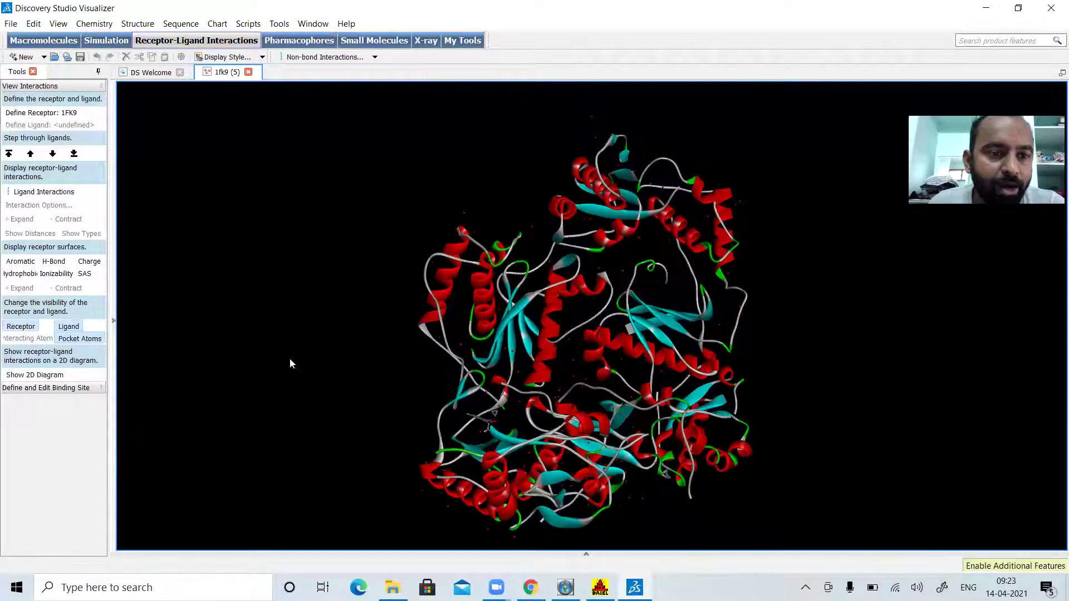
# Step: Show the 1FK9 structure hierarchy and define the co-crystallized EFZ999 in chain A as the ligand
pyautogui.click(113, 320)
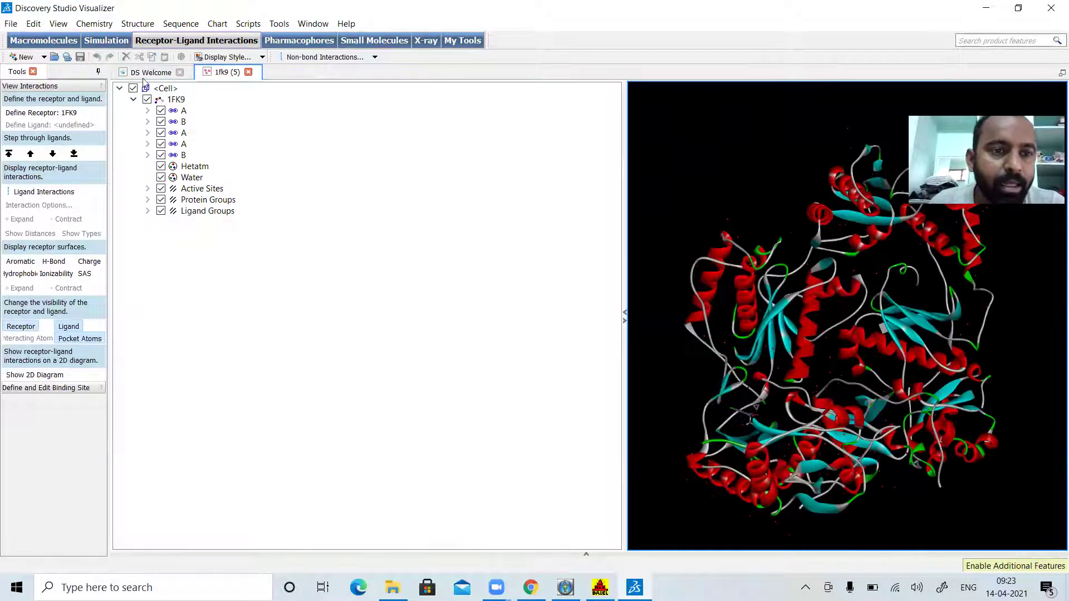
pyautogui.click(147, 133)
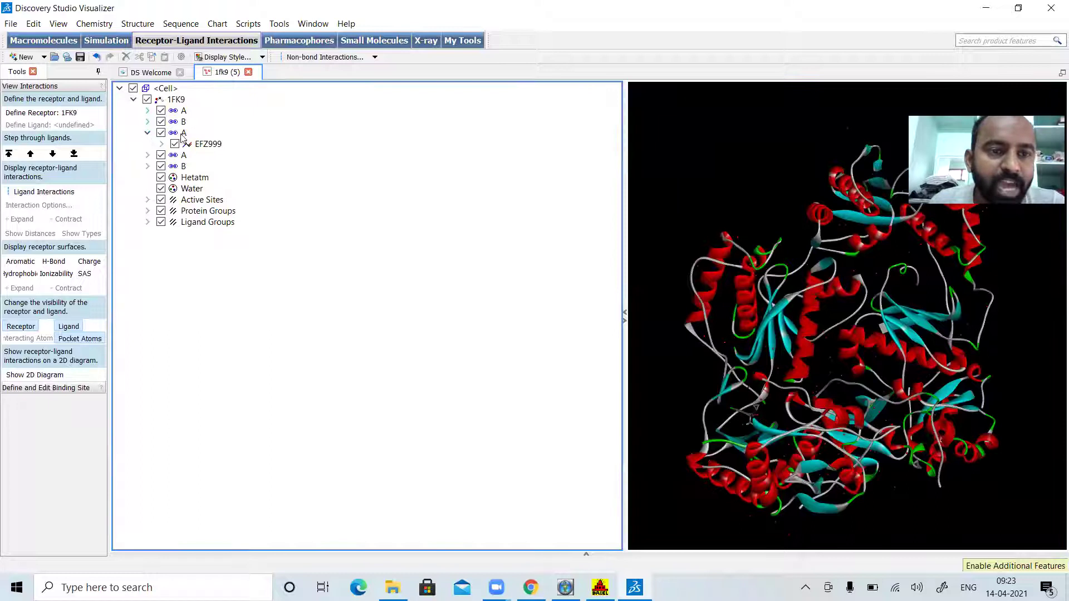
pyautogui.click(211, 145)
pyautogui.click(65, 127)
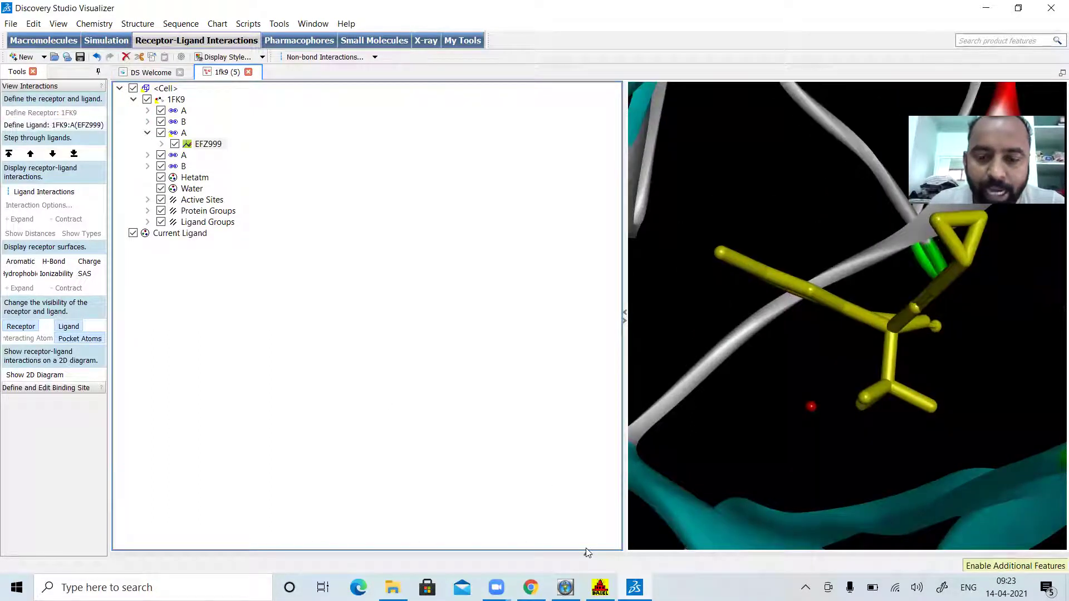
# Step: Show the data table's chain entries and widen the coordinate columns to read the full X, Y and Z values
pyautogui.click(586, 553)
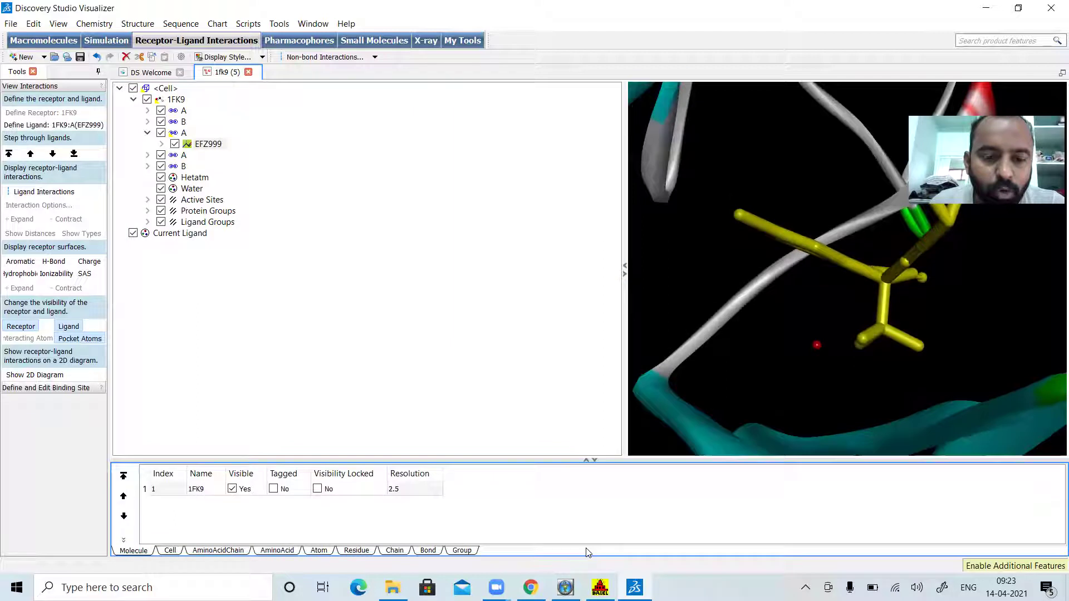
pyautogui.click(390, 552)
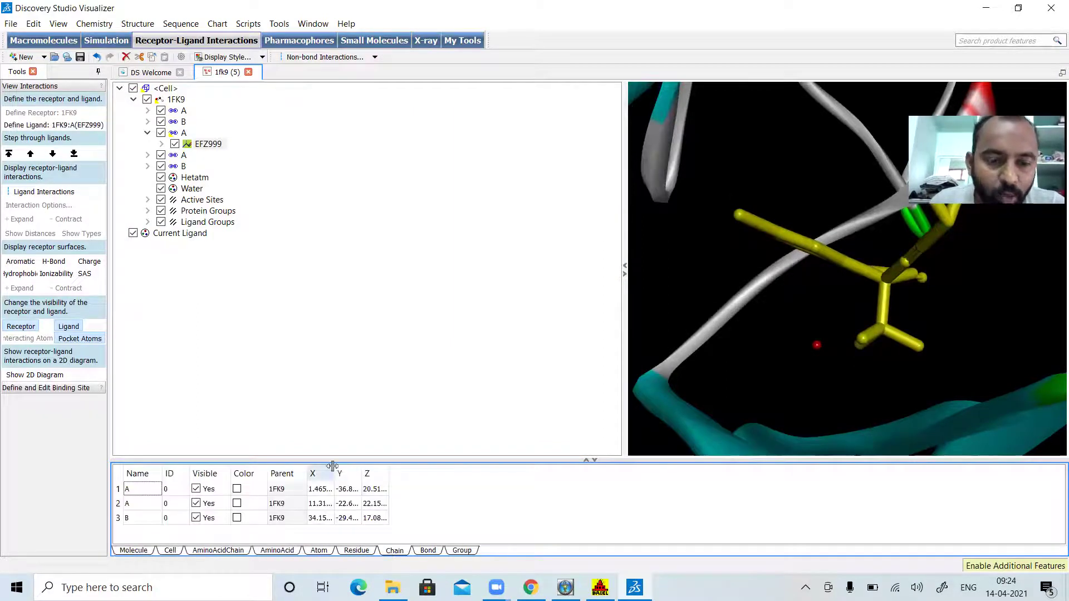
pyautogui.moveTo(333, 465); pyautogui.dragTo(446, 469)
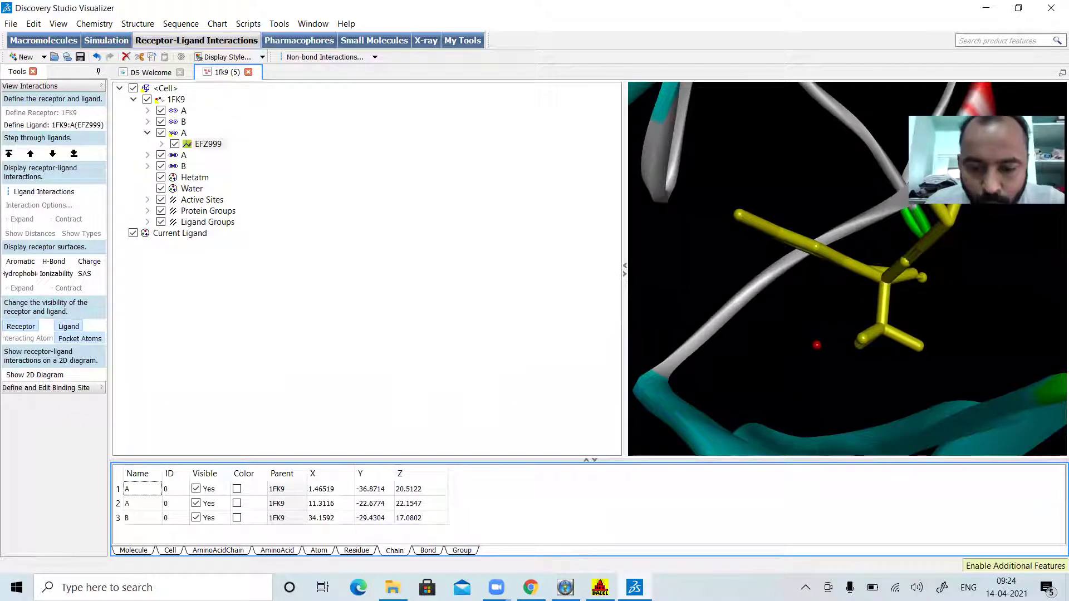
# Step: Return to PyRx and shrink the search box to center about X 1.77, Y 14.75, Z 18.77 and dimensions about 21.71 × 42.19 × 21.86 Å
pyautogui.click(565, 588)
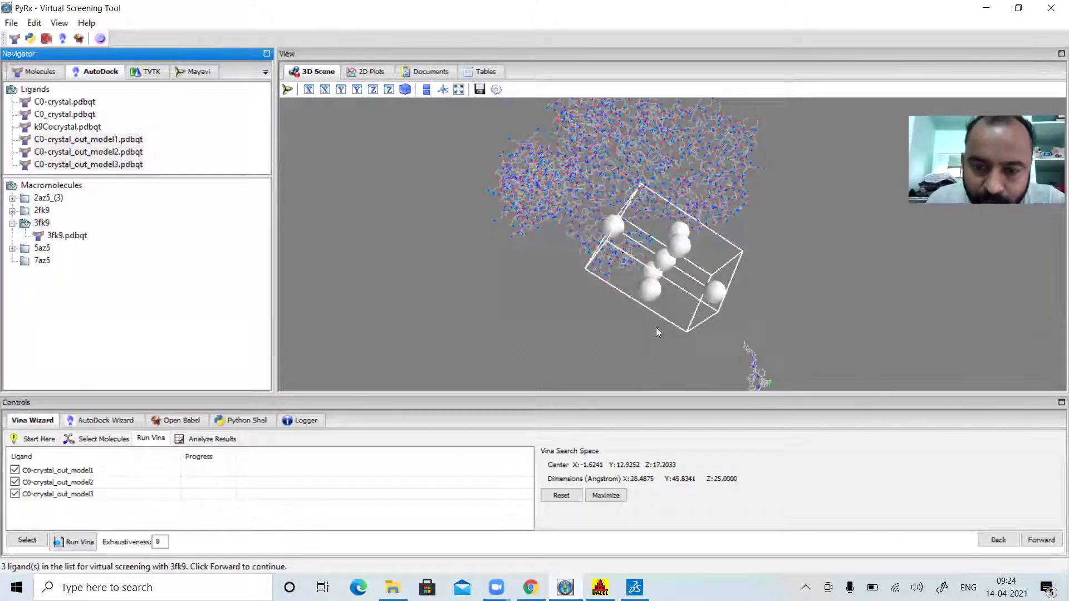
pyautogui.moveTo(612, 225); pyautogui.dragTo(620, 231)
pyautogui.moveTo(687, 248); pyautogui.dragTo(672, 265)
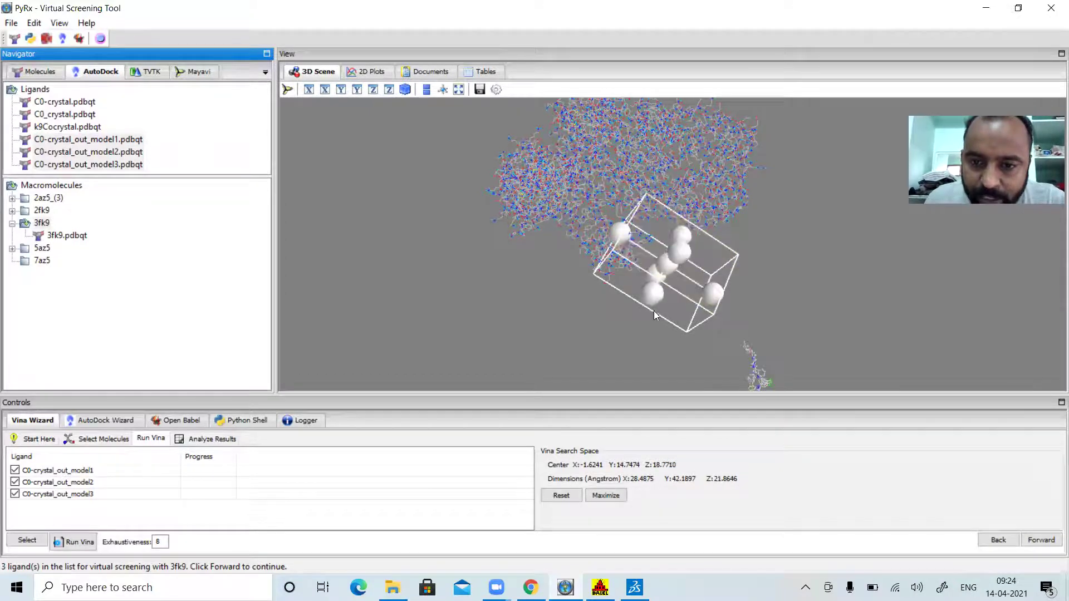
pyautogui.scroll(6, 656, 295)
pyautogui.moveTo(642, 342); pyautogui.dragTo(653, 323)
pyautogui.moveTo(662, 312)
pyautogui.mouseDown()
pyautogui.moveTo(669, 296)
pyautogui.moveTo(666, 307)
pyautogui.mouseUp()
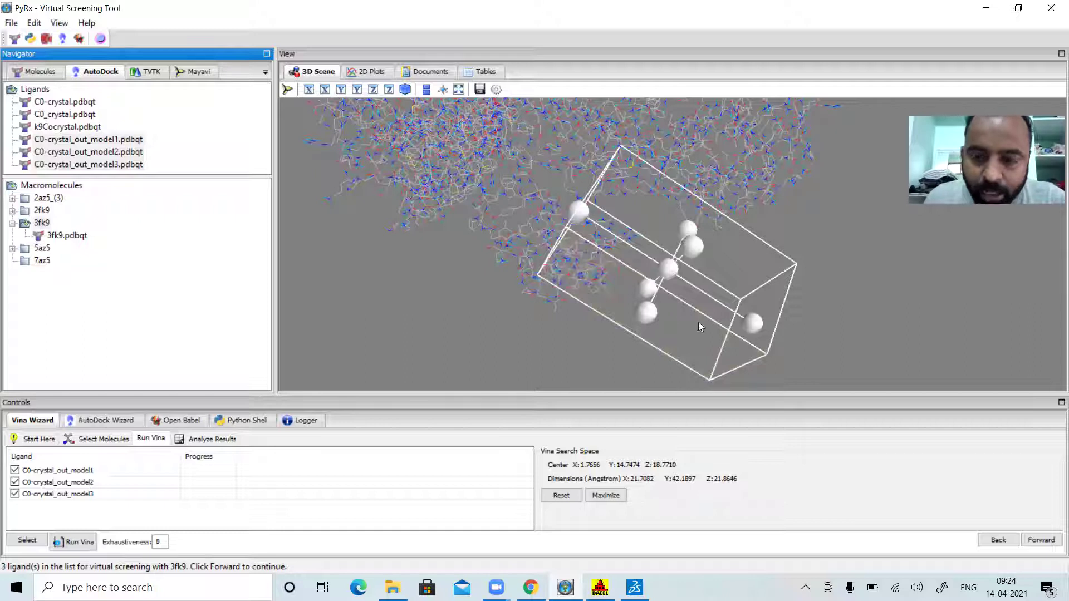
# Step: Recheck the chain coordinates in Discovery Studio Visualizer, and in PyRx stretch the search box to center Y about -36.73 and Y dimension about 60.77 Å
pyautogui.hotkey('alt', 'Tab')
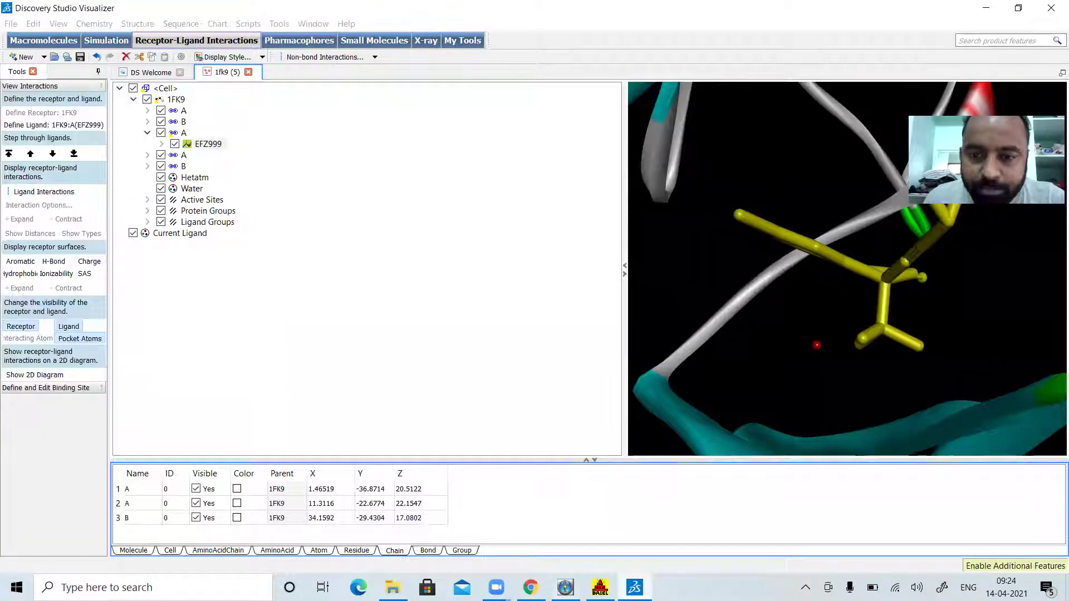
pyautogui.hotkey('alt', 'Tab')
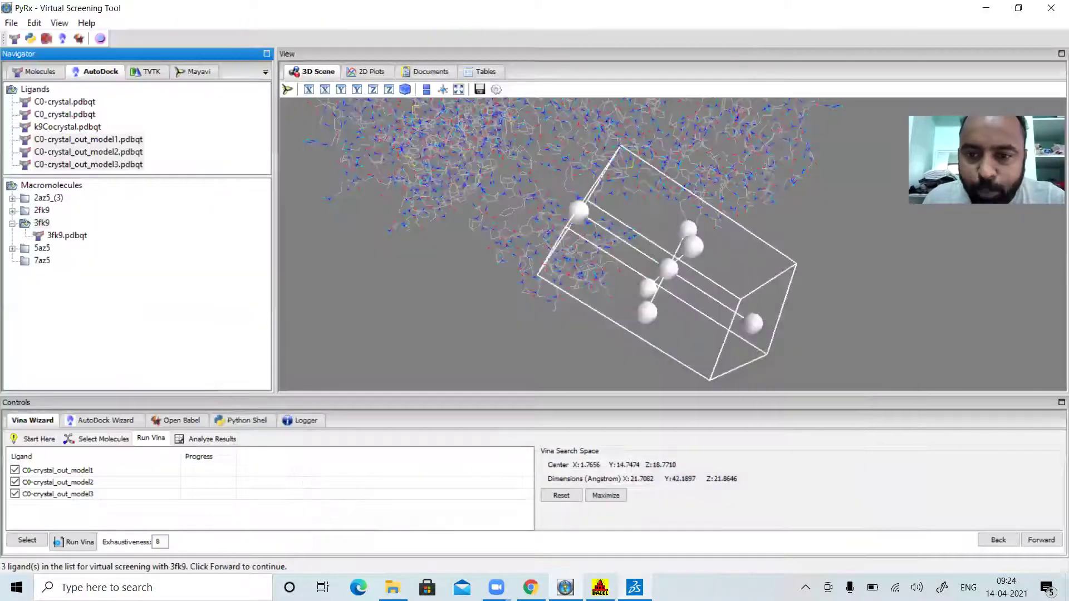
pyautogui.moveTo(755, 326); pyautogui.dragTo(292, 100)
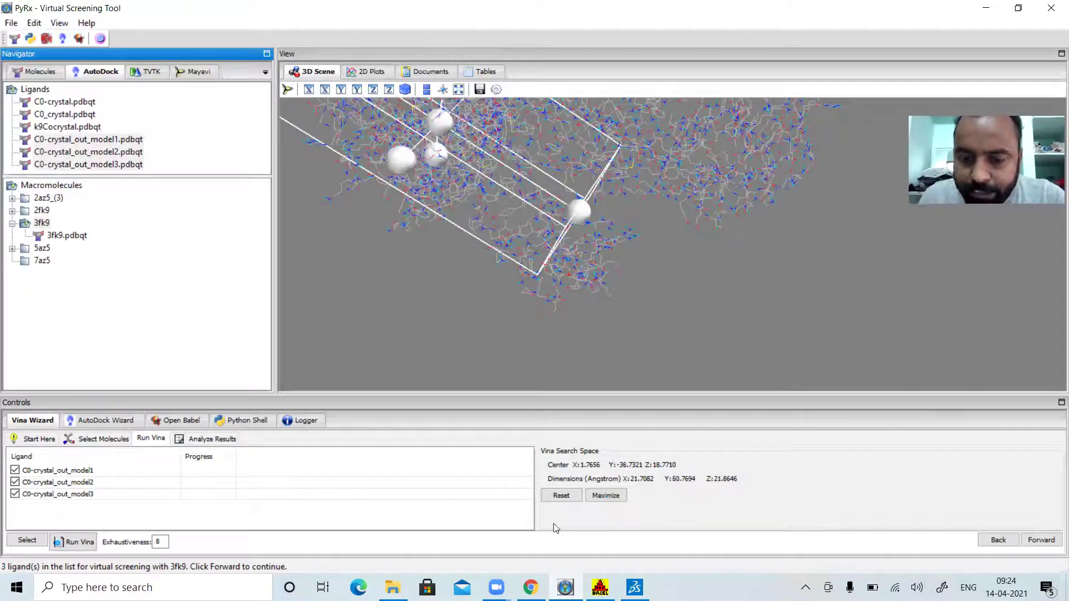
# Step: Compare with the chain coordinates in Discovery Studio Visualizer and adjust PyRx's search box to center about X 1.44, Y -35.95, Z 17.89
pyautogui.click(635, 588)
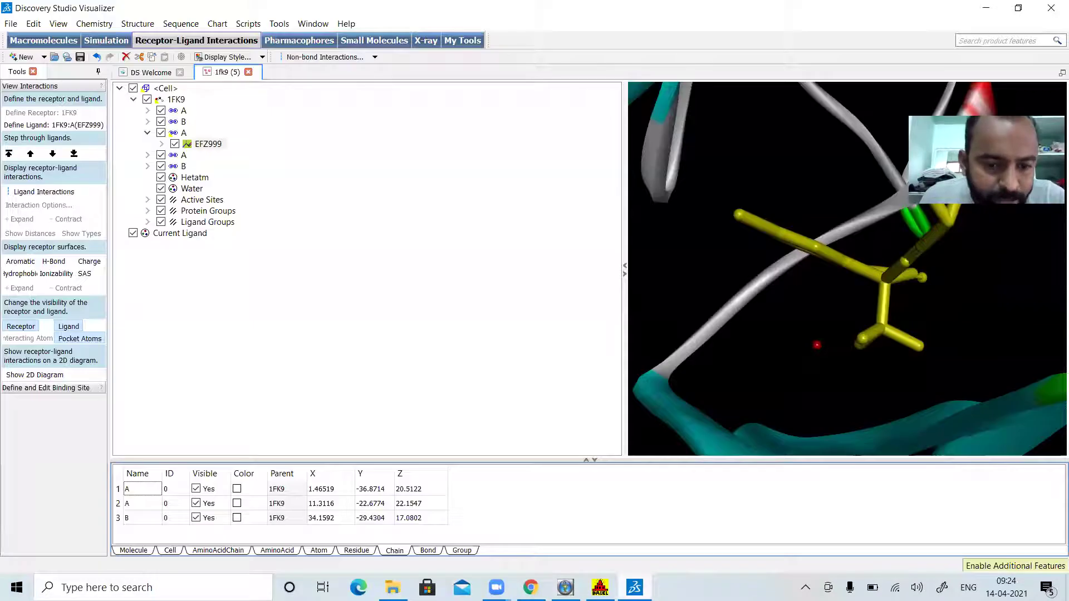
pyautogui.click(635, 588)
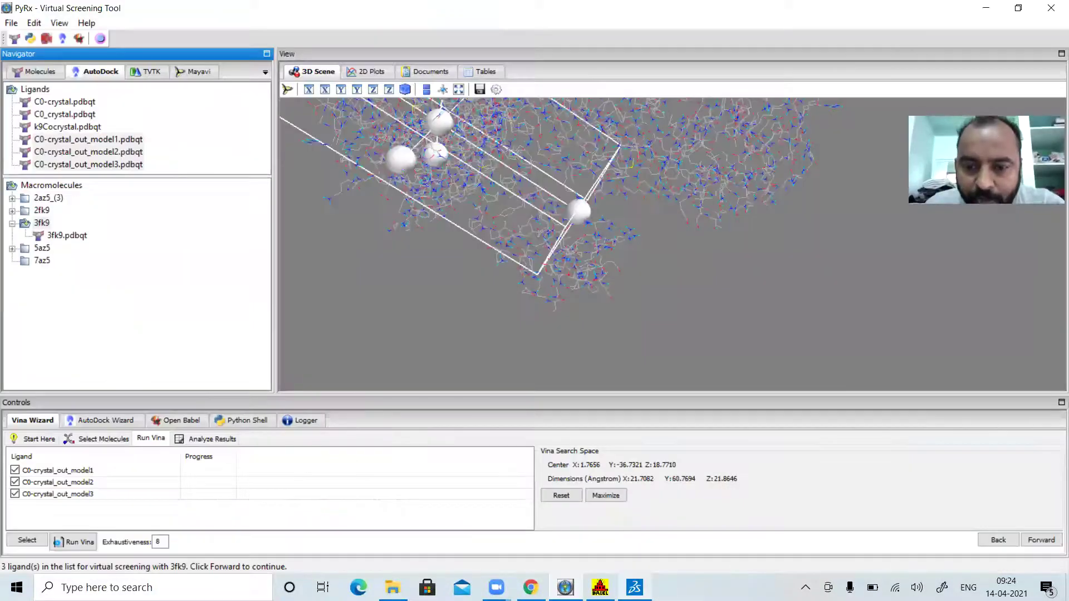
pyautogui.moveTo(731, 383); pyautogui.dragTo(834, 352)
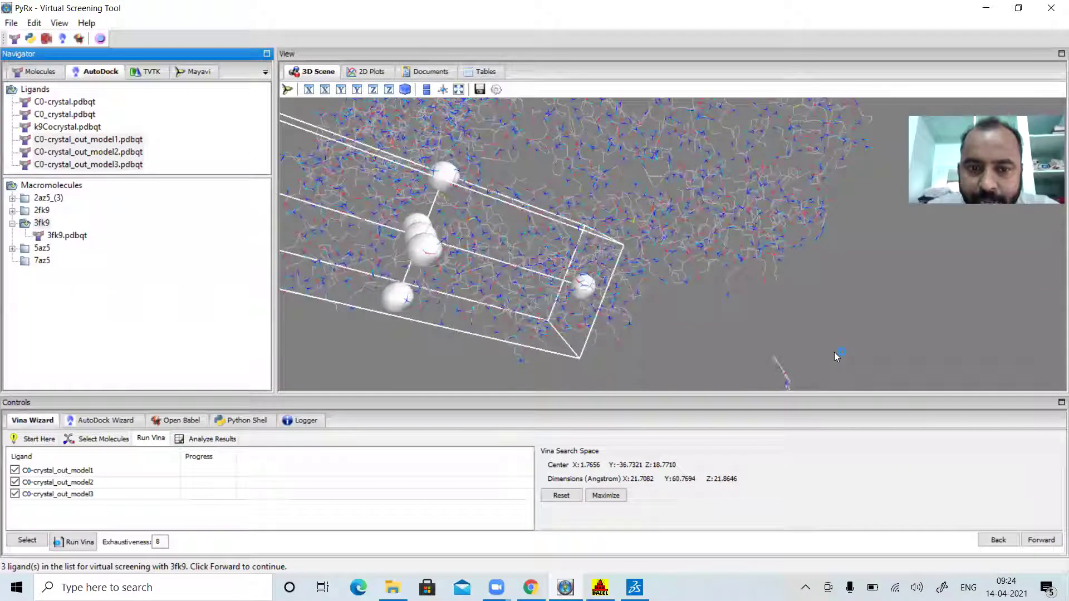
pyautogui.click(449, 179)
pyautogui.moveTo(448, 178); pyautogui.dragTo(452, 179)
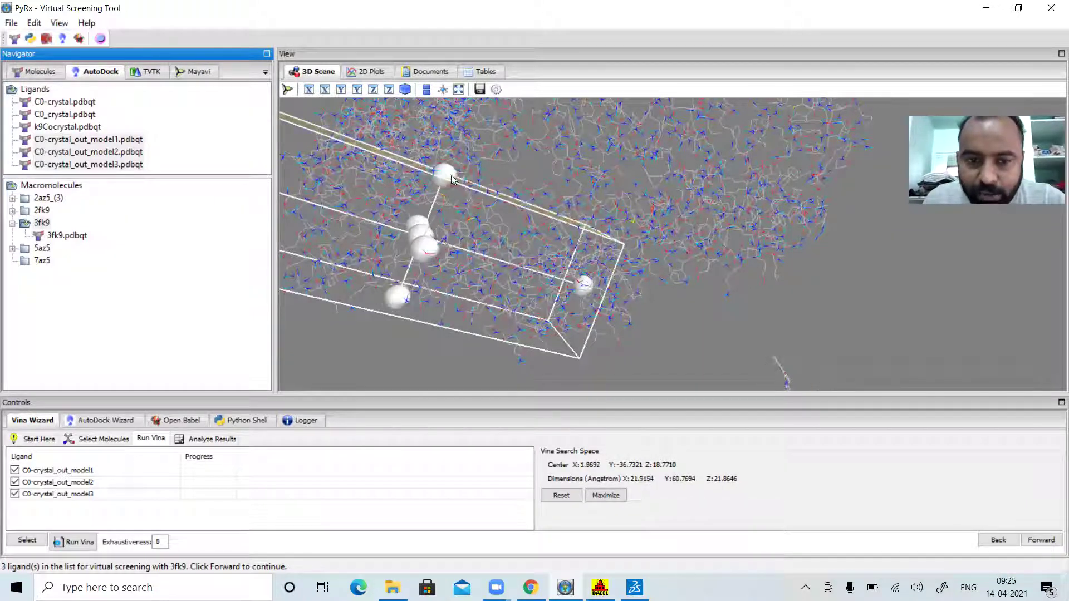
pyautogui.moveTo(431, 236)
pyautogui.mouseDown()
pyautogui.moveTo(453, 222)
pyautogui.moveTo(441, 243)
pyautogui.mouseUp()
pyautogui.moveTo(592, 292); pyautogui.dragTo(581, 292)
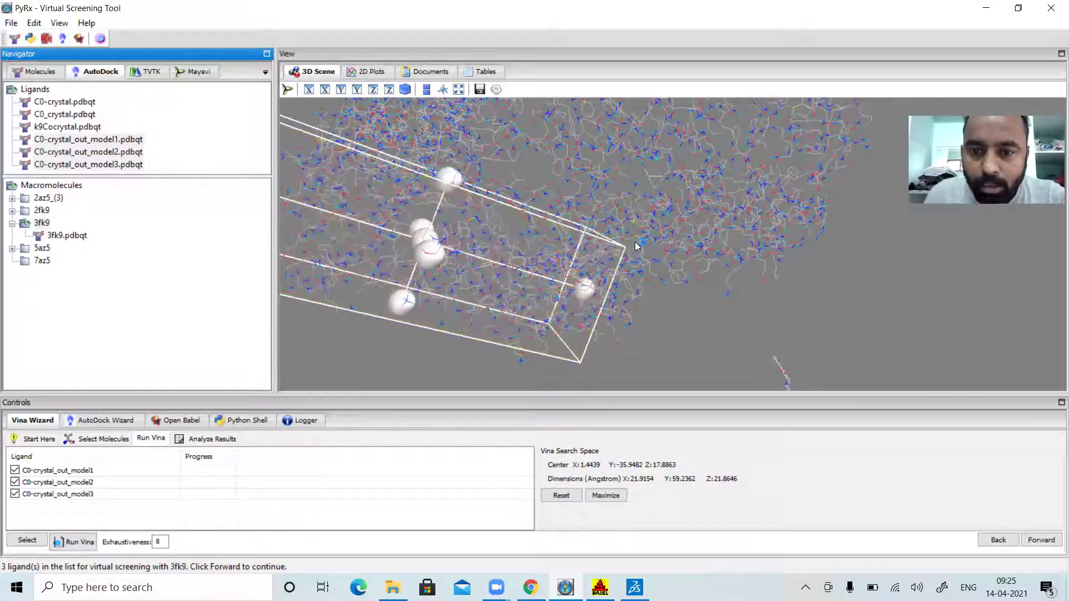
# Step: Shrink the search box to center Z about 20.44 and Z dimension about 16.76 Å, checking against chain A's coordinates in Discovery Studio Visualizer
pyautogui.moveTo(637, 246); pyautogui.dragTo(719, 288)
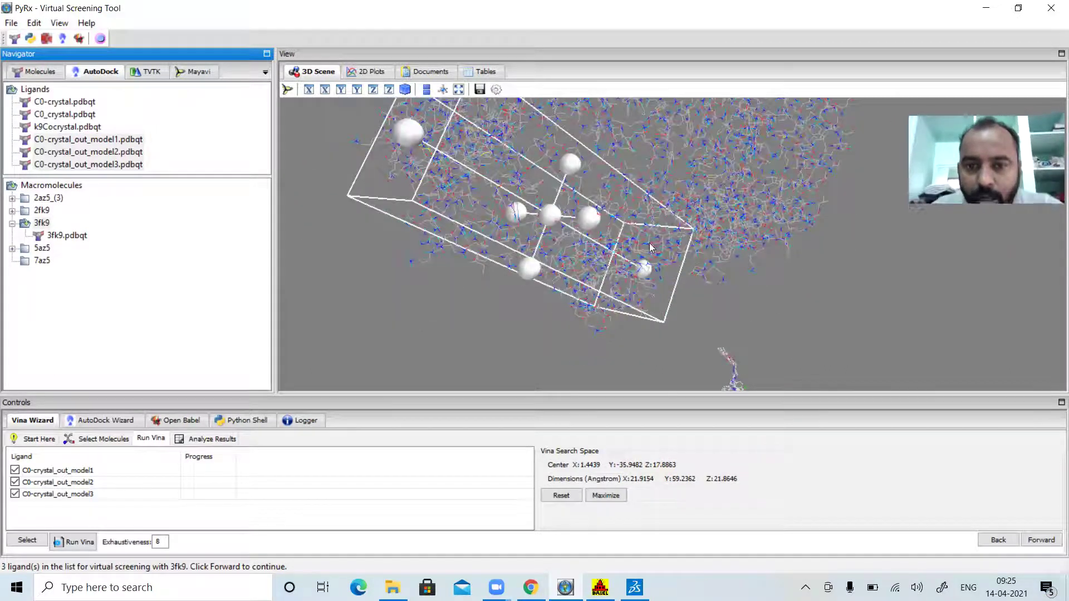
pyautogui.moveTo(590, 218); pyautogui.dragTo(556, 205)
pyautogui.click(634, 587)
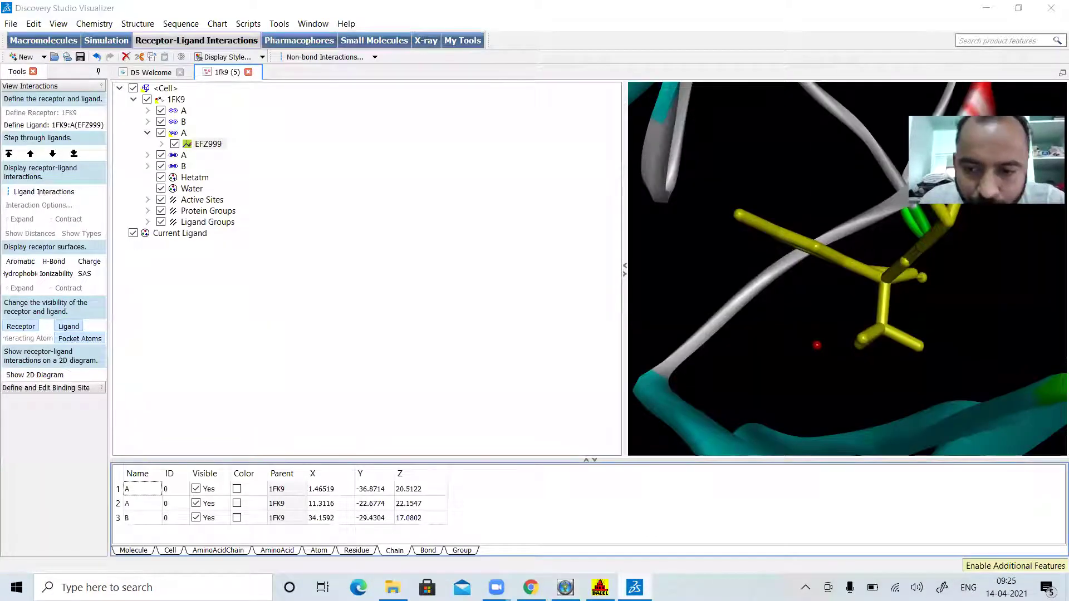
pyautogui.click(566, 588)
pyautogui.hotkey('alt', 'Tab')
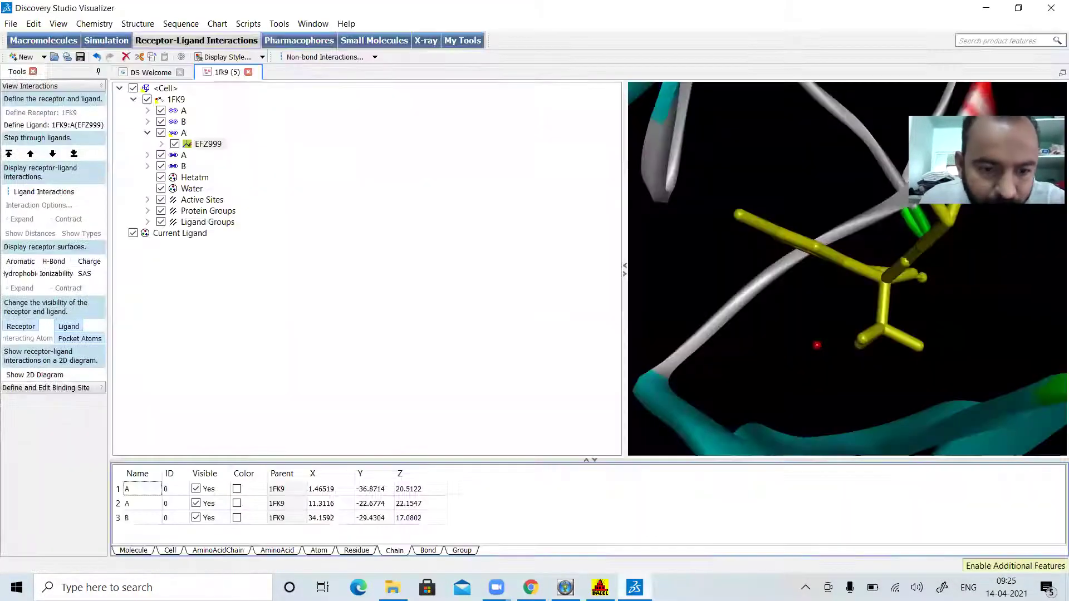
pyautogui.hotkey('alt', 'Tab')
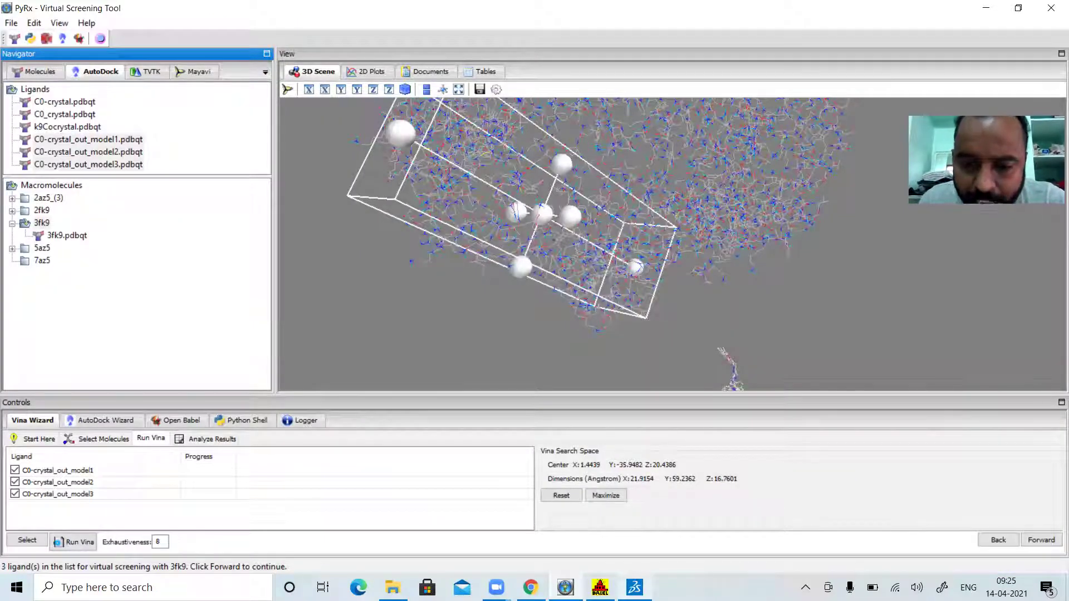
pyautogui.hotkey('alt', 'Tab')
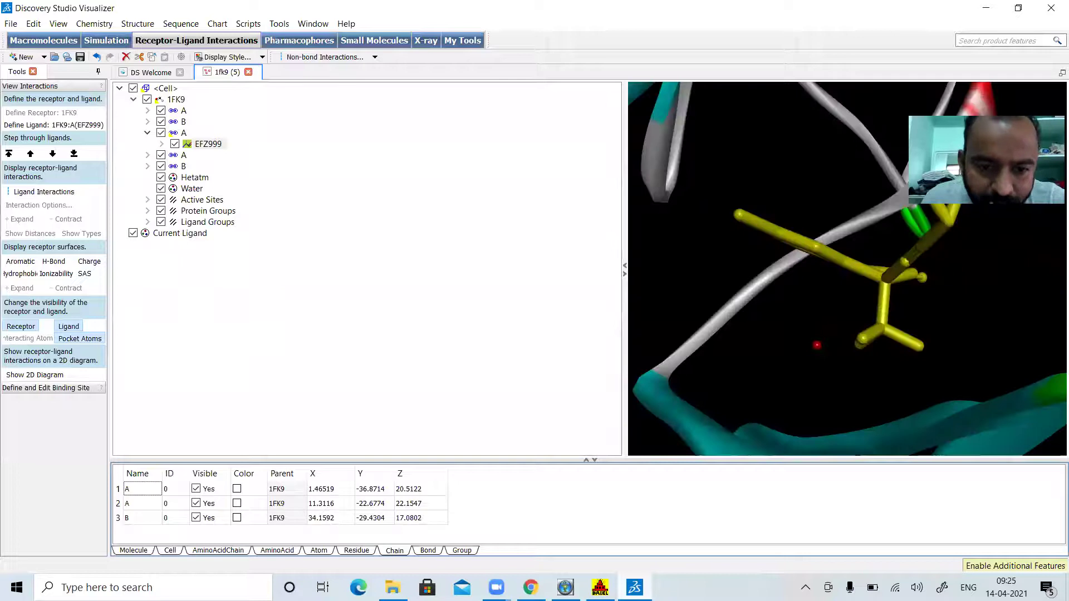
pyautogui.hotkey('alt', 'Tab')
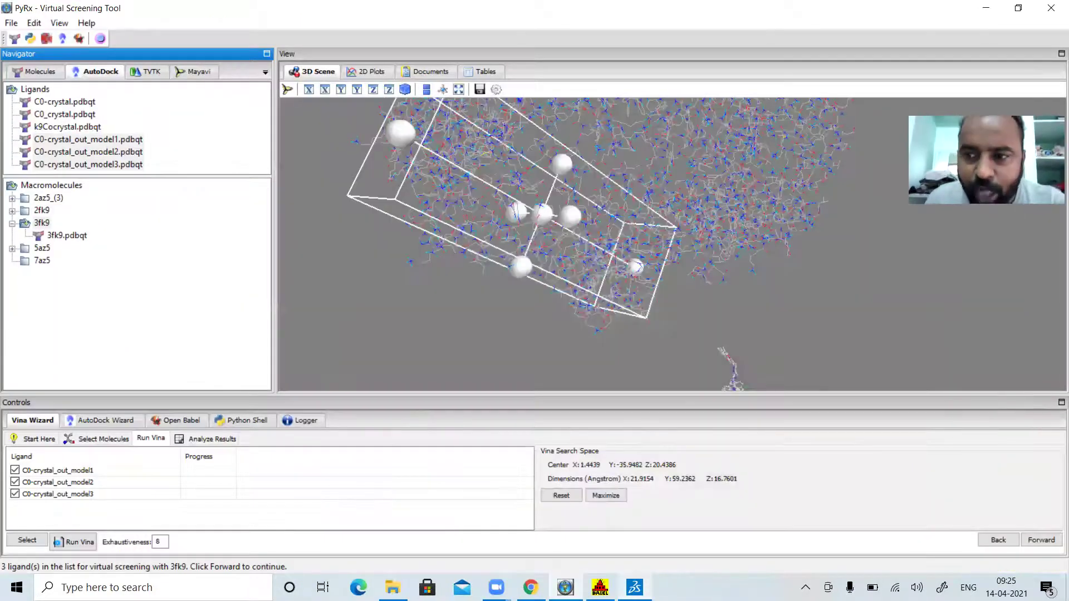
# Step: Run Vina docking of C0-crystal_out models 1 to 3 against 3fk9 and check the working directory and the first ligand's progress
pyautogui.moveTo(802, 217); pyautogui.dragTo(749, 282)
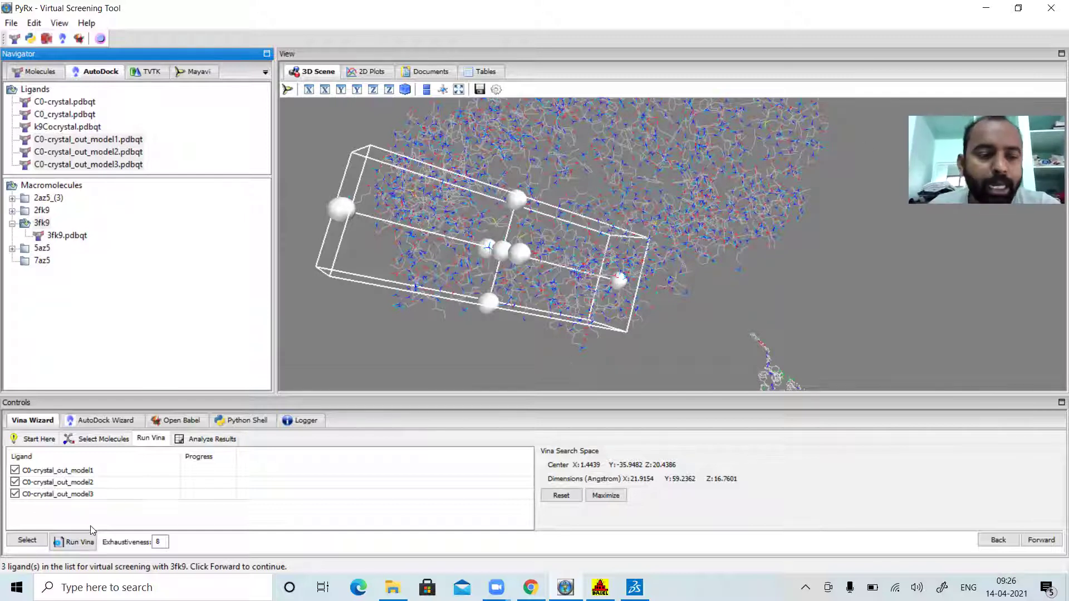
pyautogui.click(76, 546)
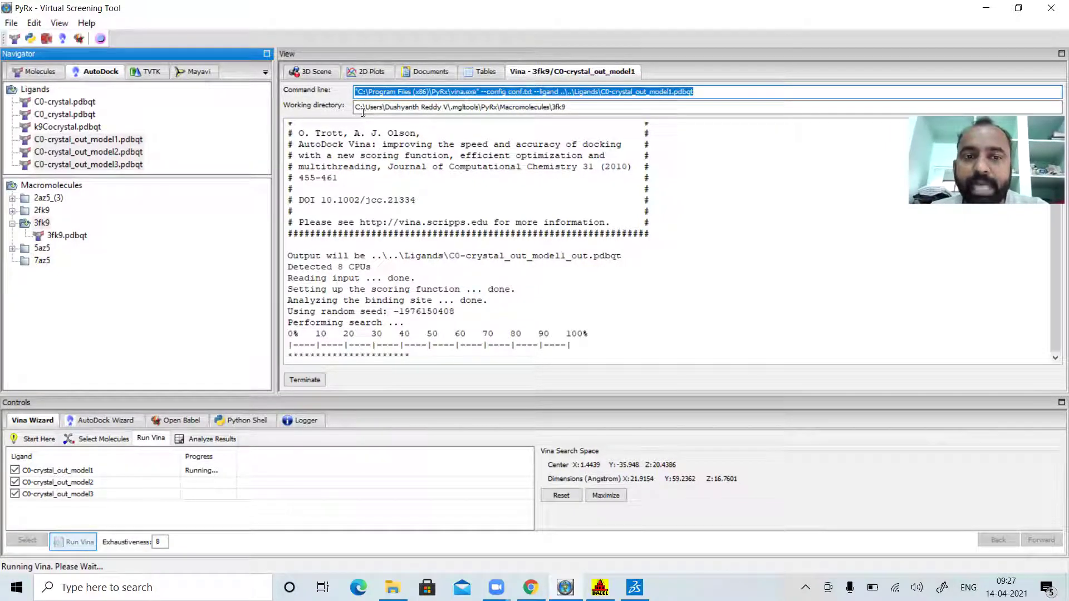
pyautogui.click(379, 109)
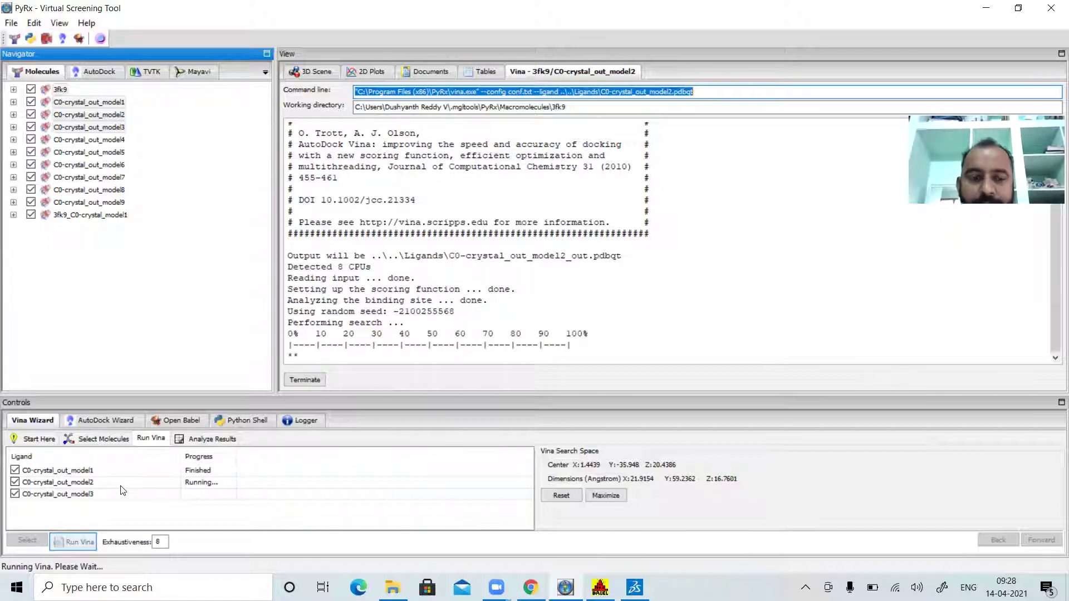
pyautogui.click(78, 473)
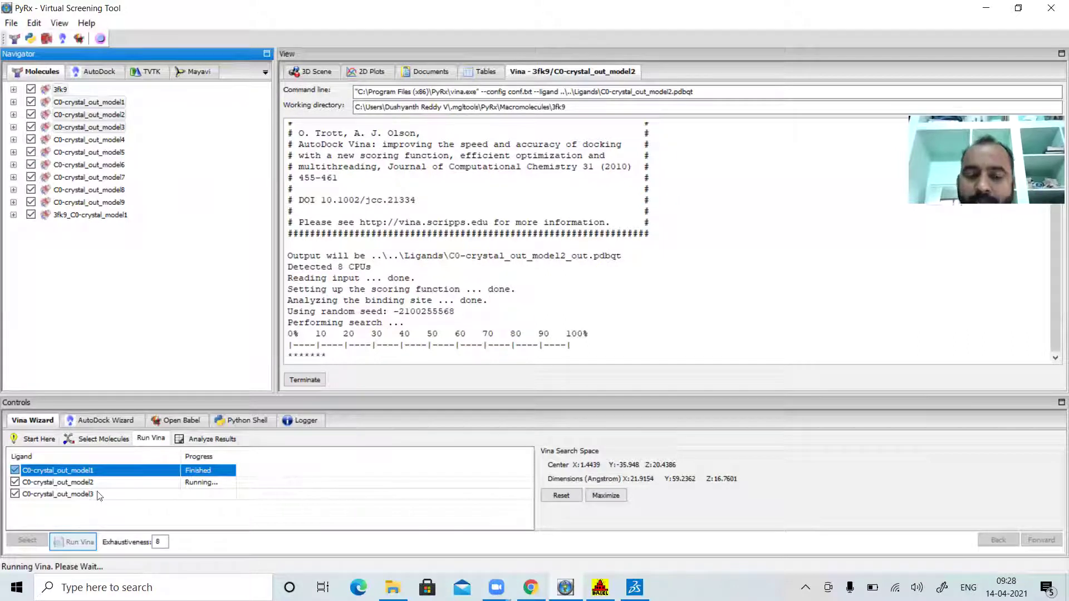
# Step: Switch to Discovery Studio Visualizer and close it while the docking runs
pyautogui.moveTo(530, 587)
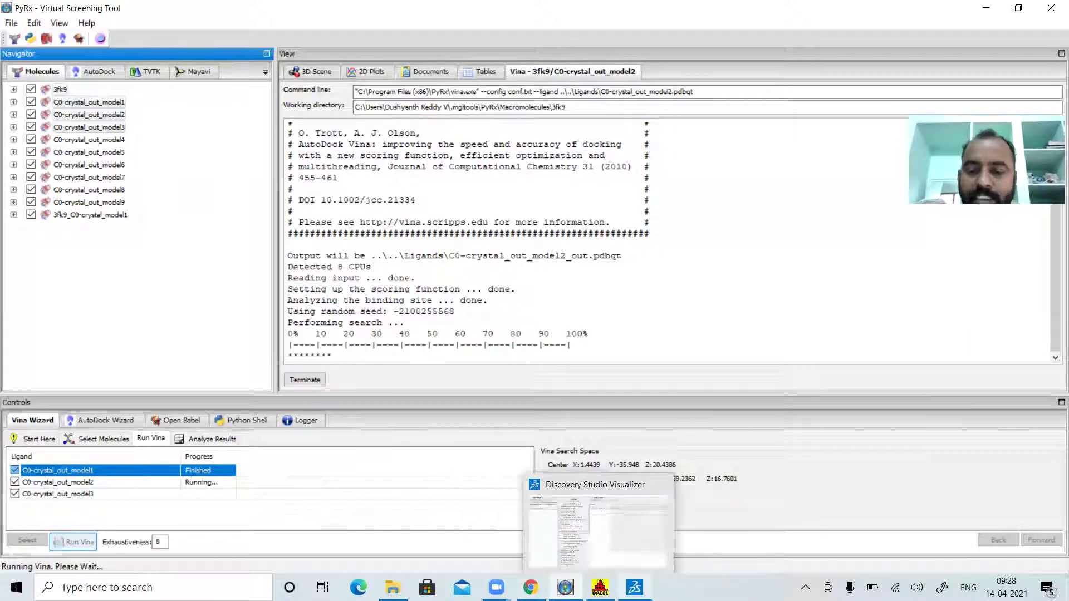
pyautogui.click(635, 587)
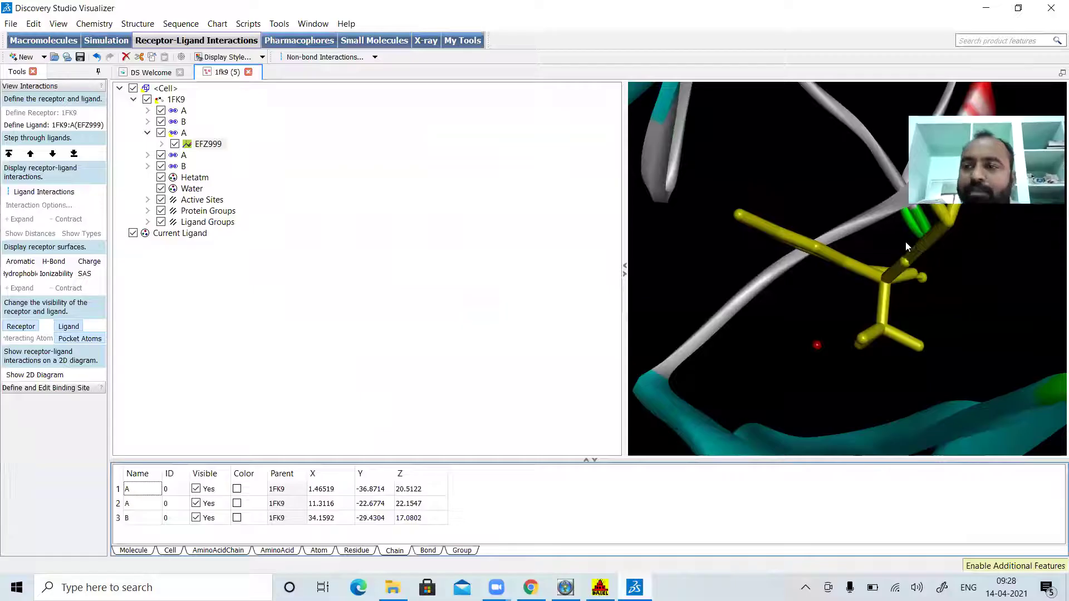
pyautogui.click(1051, 8)
pyautogui.click(534, 308)
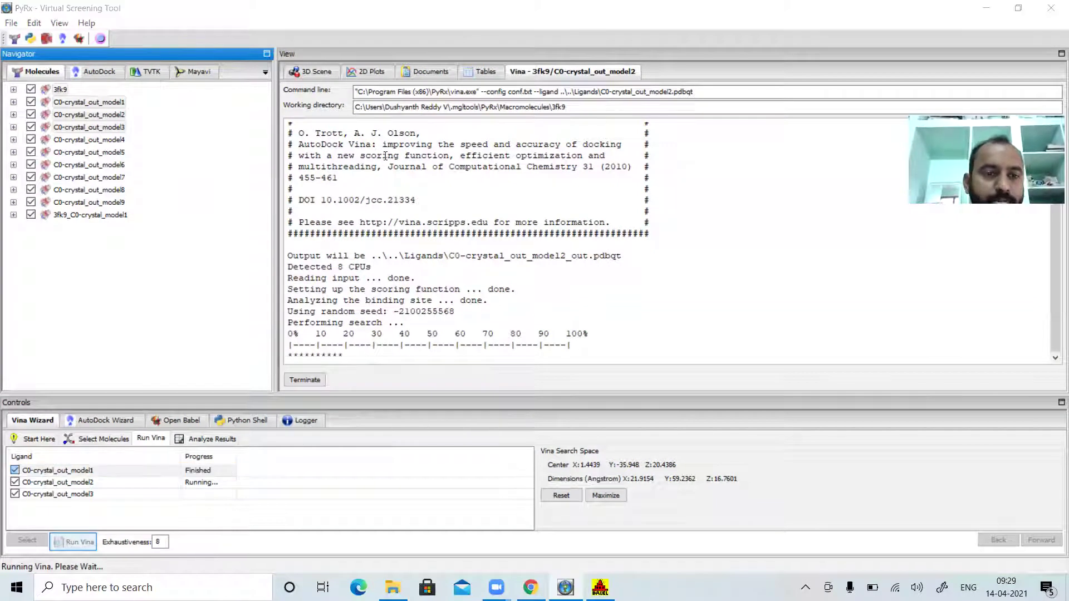
# Step: In File Explorer, open the .mgltools\PyRx\Macromolecules\3fk9 folder inside the user's profile folder on drive C
pyautogui.press('super+e')
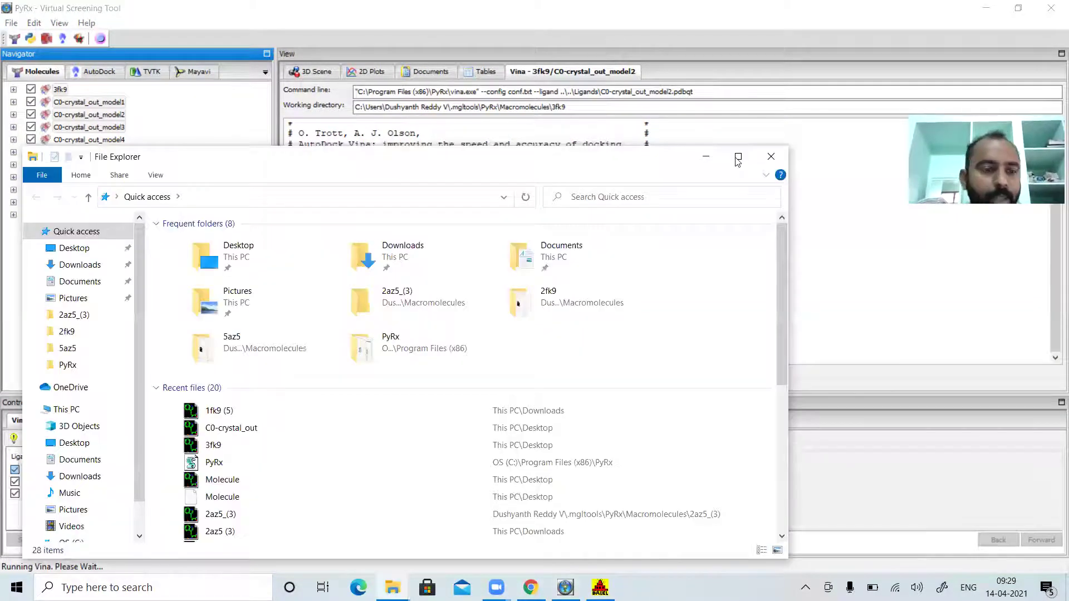
pyautogui.click(737, 160)
pyautogui.click(43, 259)
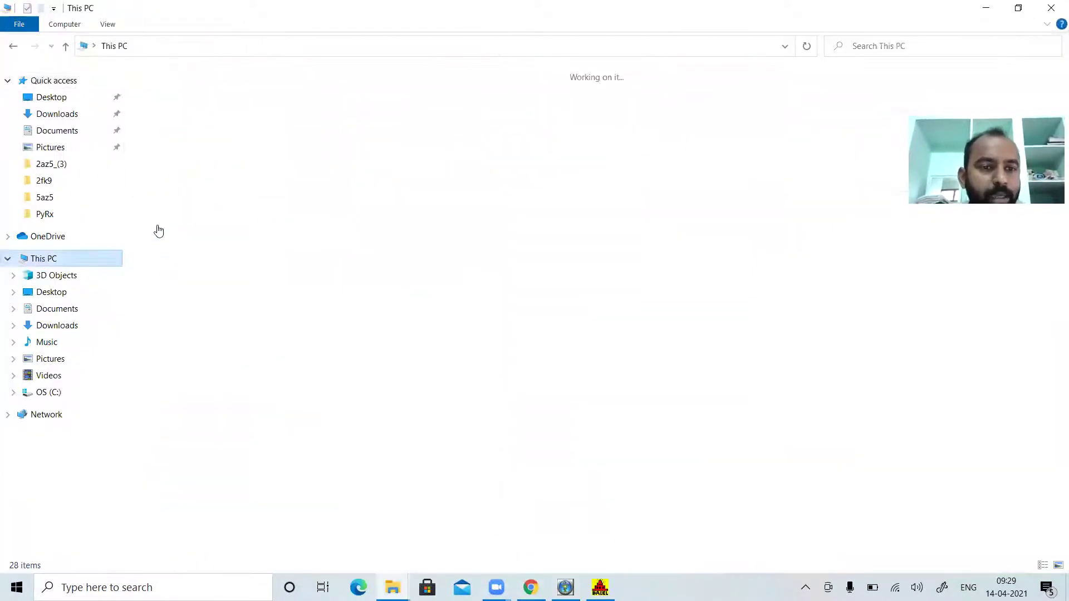
pyautogui.doubleClick(392, 198)
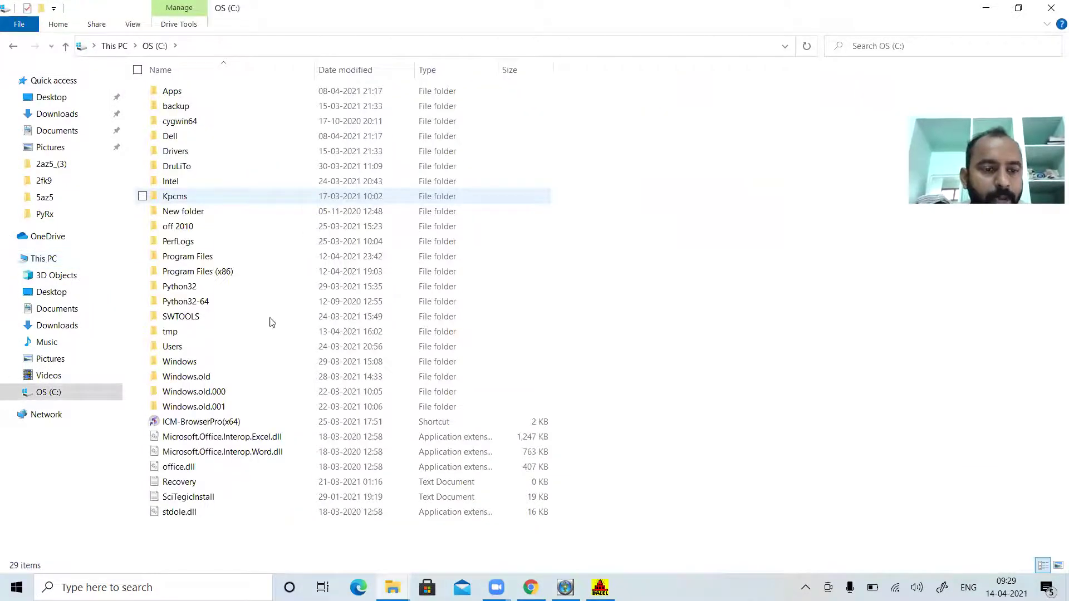
pyautogui.doubleClick(246, 346)
pyautogui.doubleClick(271, 91)
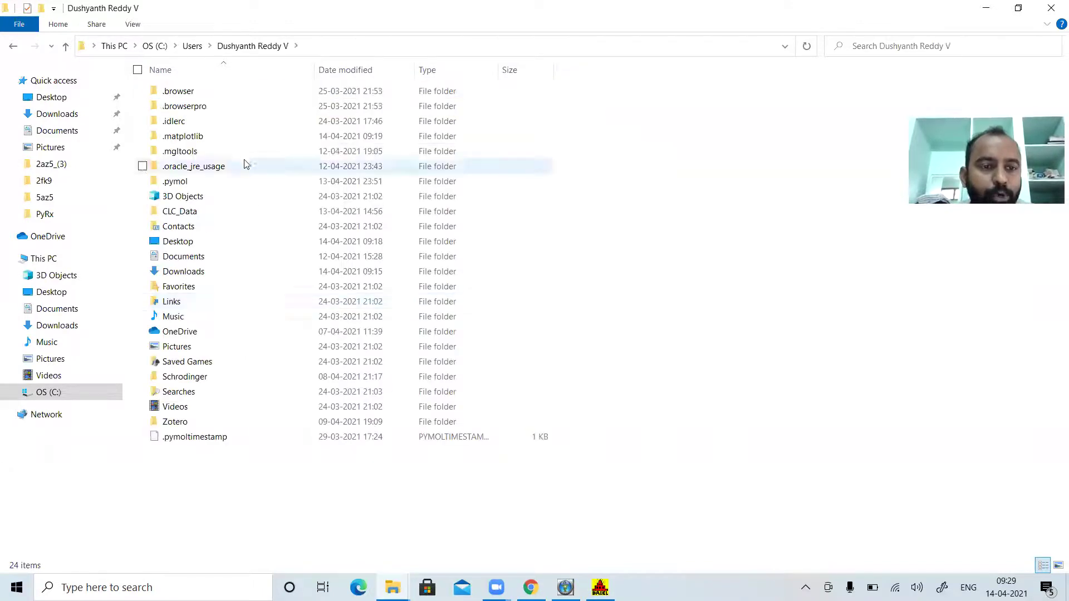
pyautogui.doubleClick(241, 153)
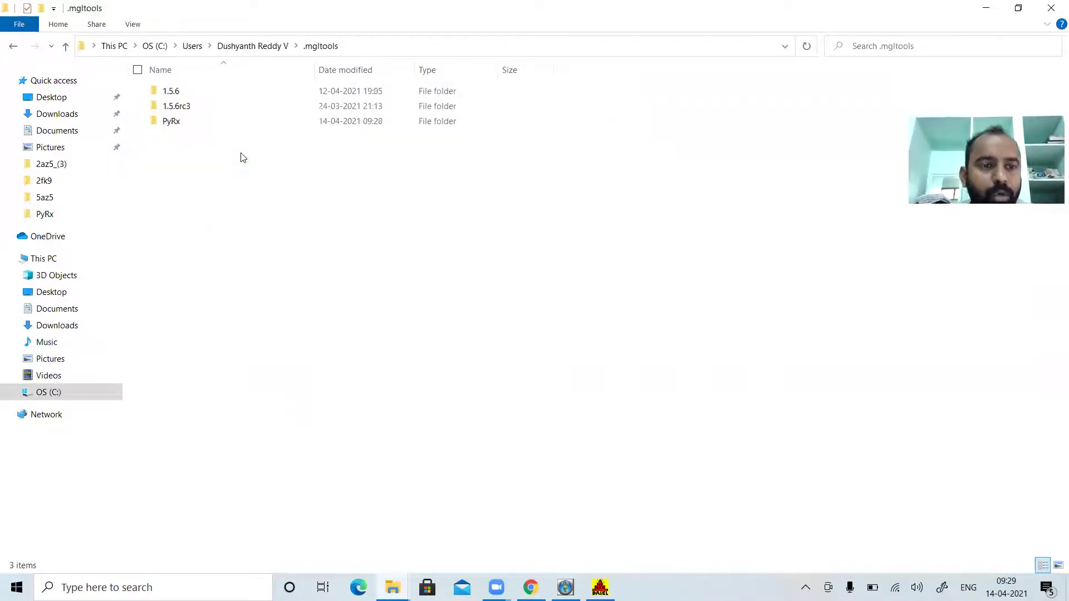
pyautogui.doubleClick(256, 124)
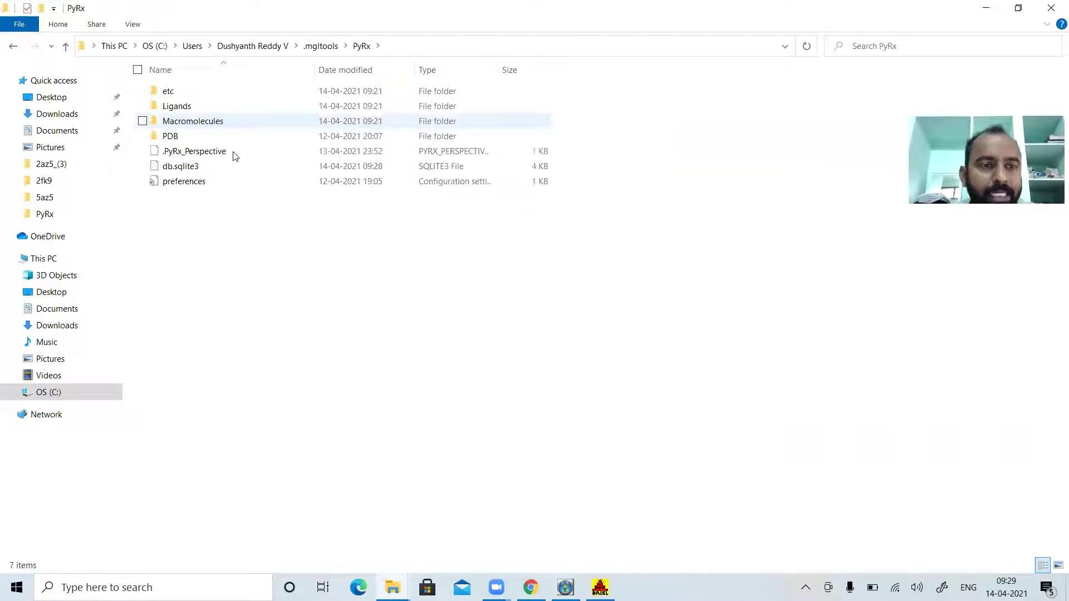
pyautogui.doubleClick(247, 124)
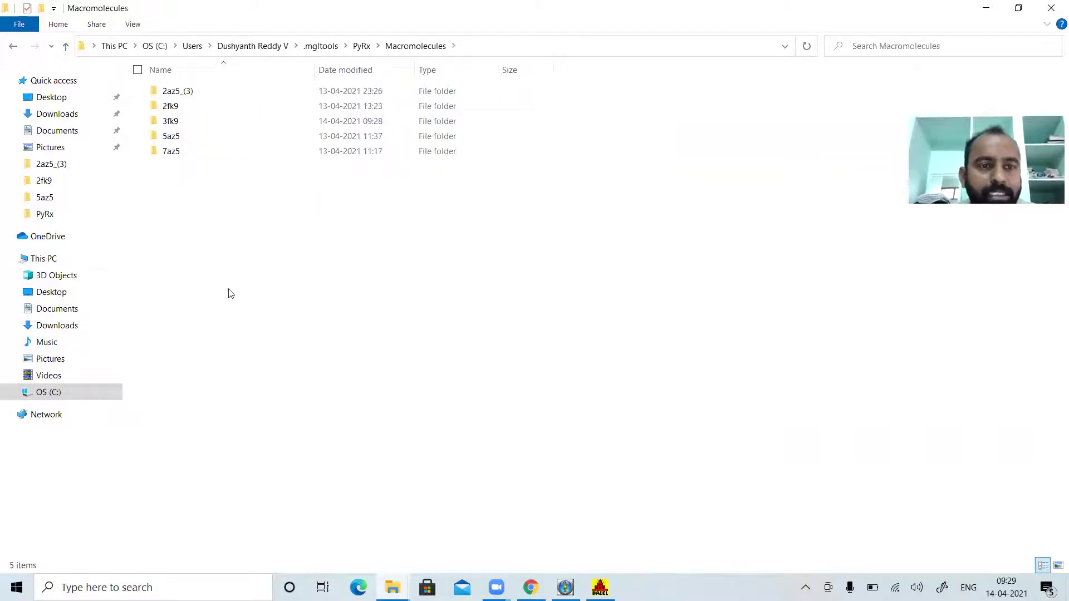
pyautogui.doubleClick(253, 123)
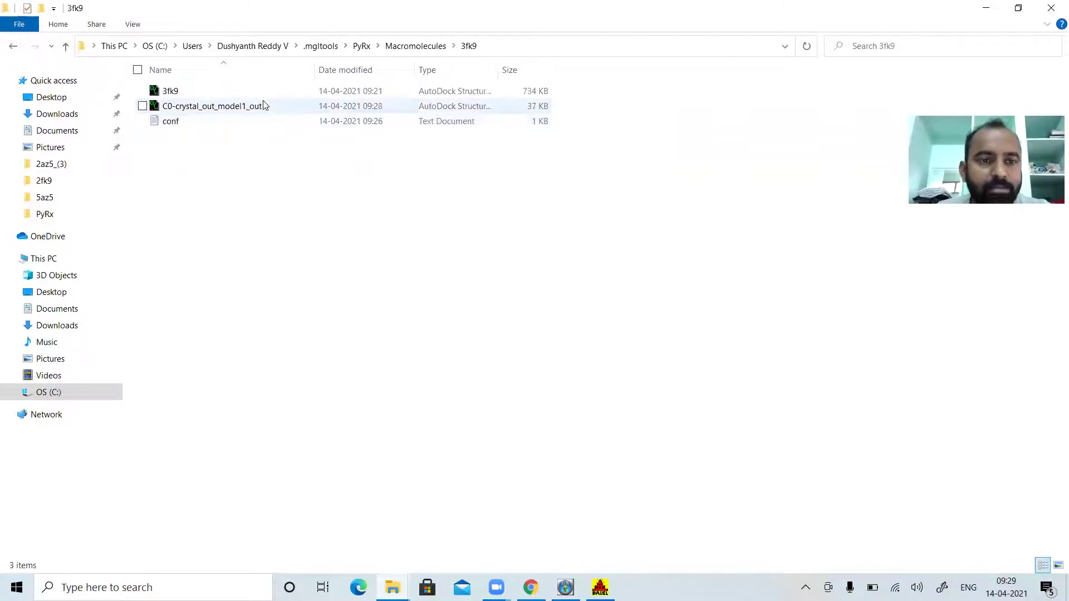
# Step: Open the docking output file C0-crystal_out_model1_out with WordPad
pyautogui.click(263, 105)
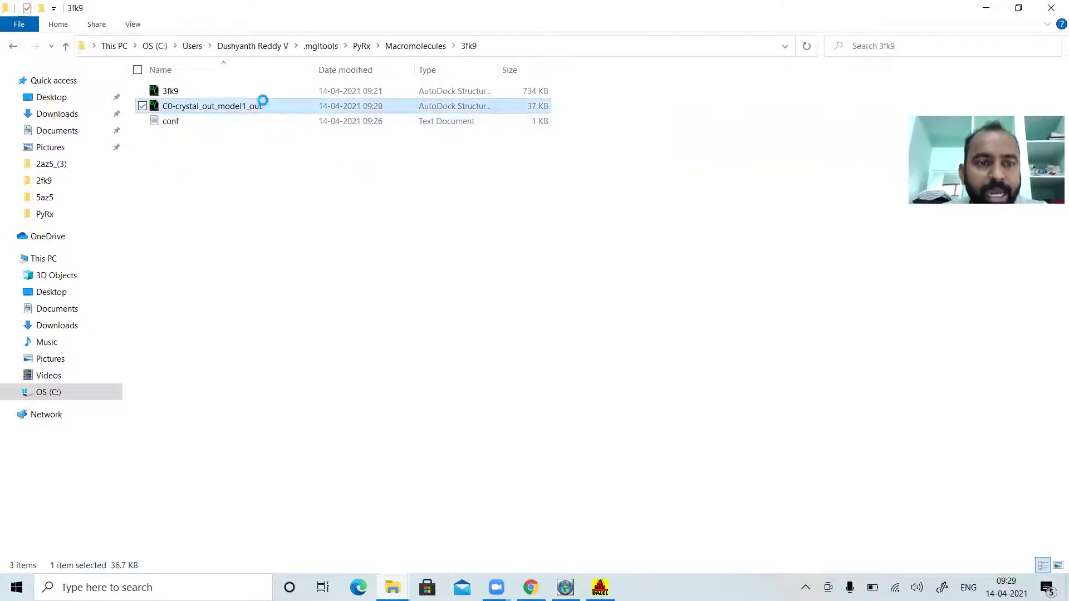
pyautogui.rightClick(264, 106)
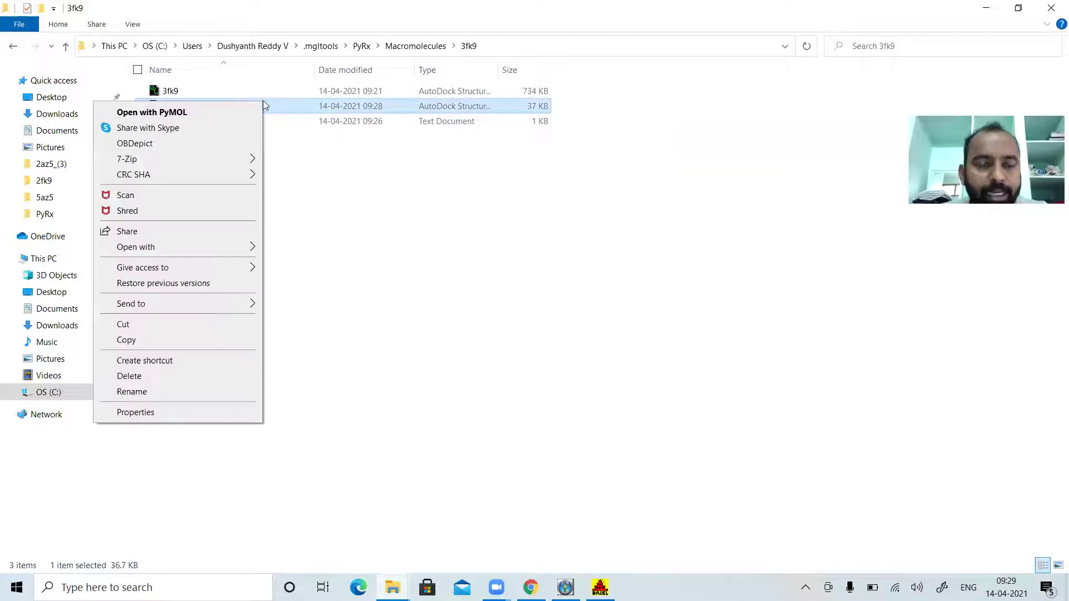
pyautogui.moveTo(232, 247)
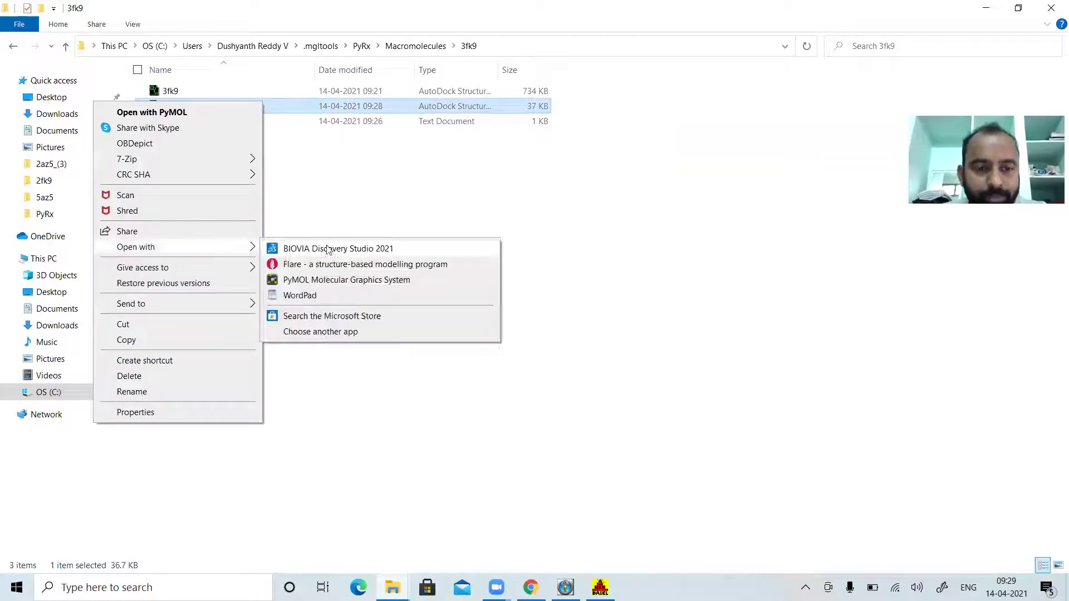
pyautogui.click(300, 295)
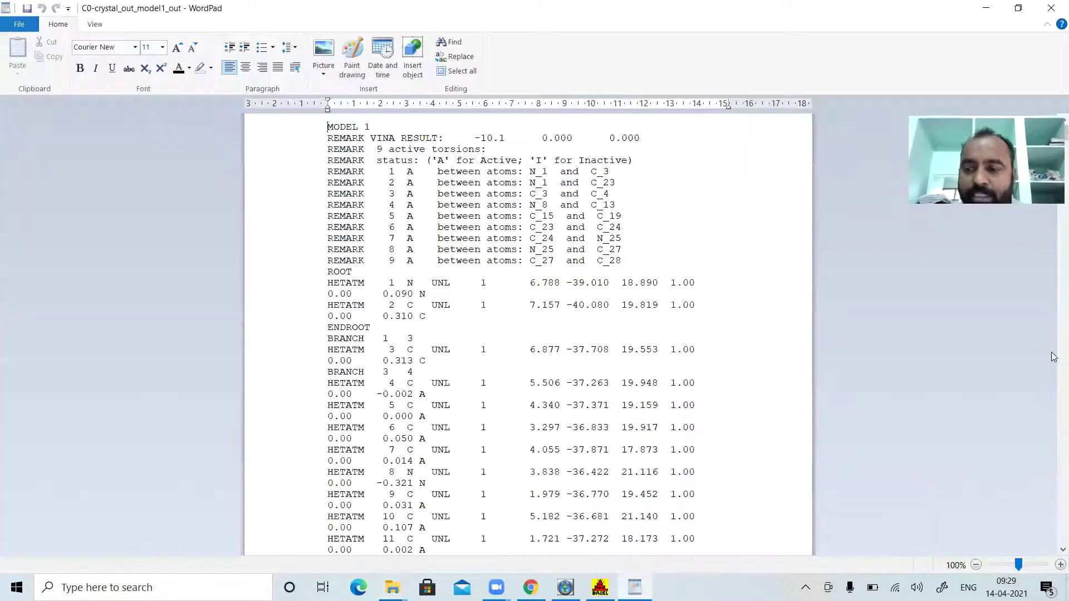
# Step: Examine the Vina result lines and atom coordinates of the docked models in the output file, and close WordPad
pyautogui.scroll(-20, 1054, 357)
pyautogui.scroll(-15, 1054, 357)
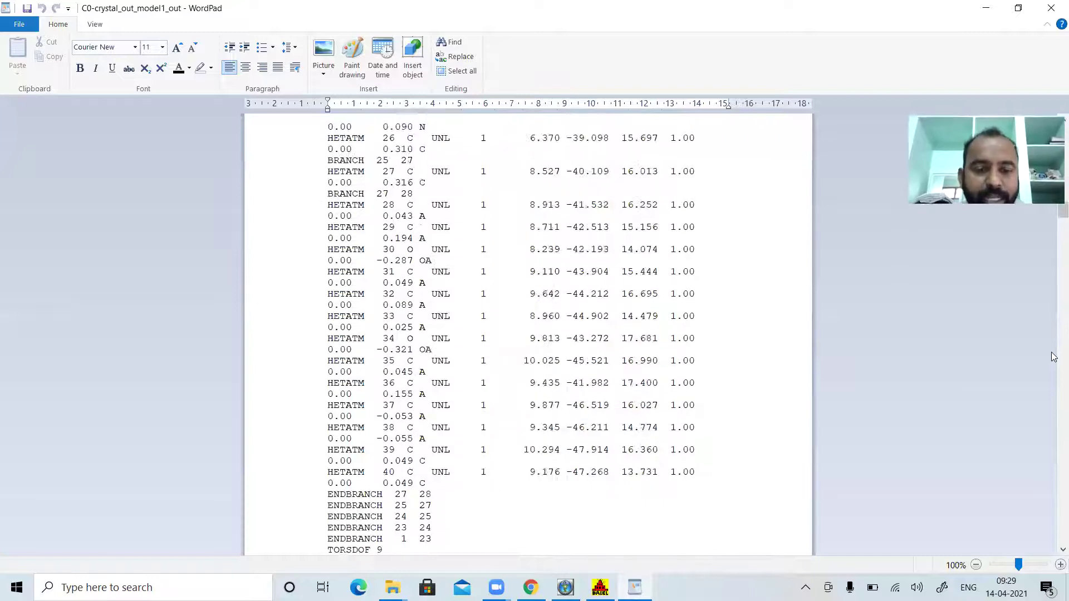
pyautogui.scroll(15, 527, 334)
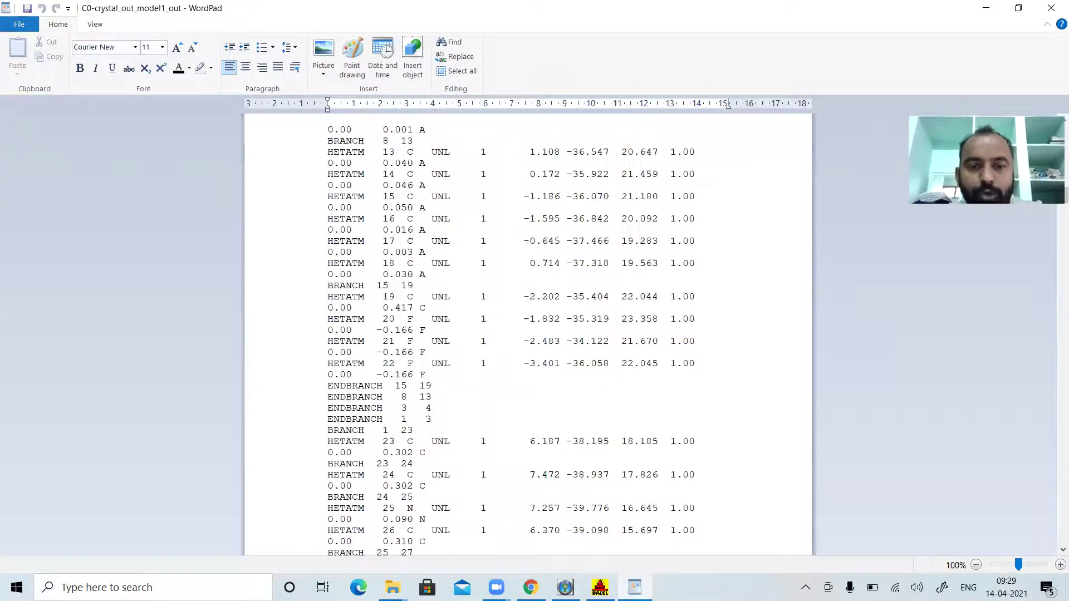
pyautogui.scroll(-12, 1054, 357)
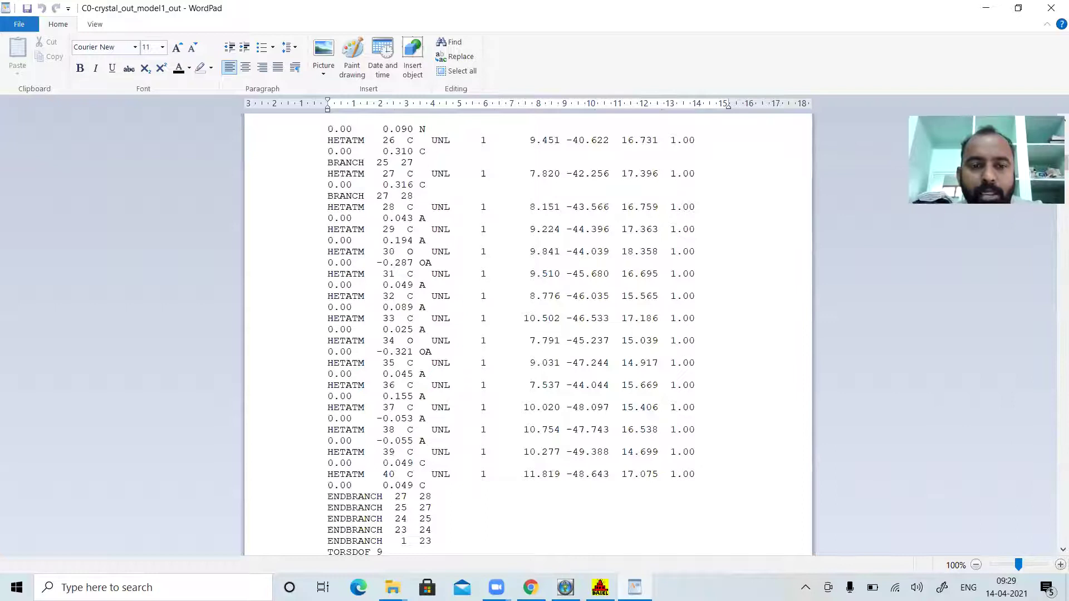
pyautogui.scroll(15, 490, 475)
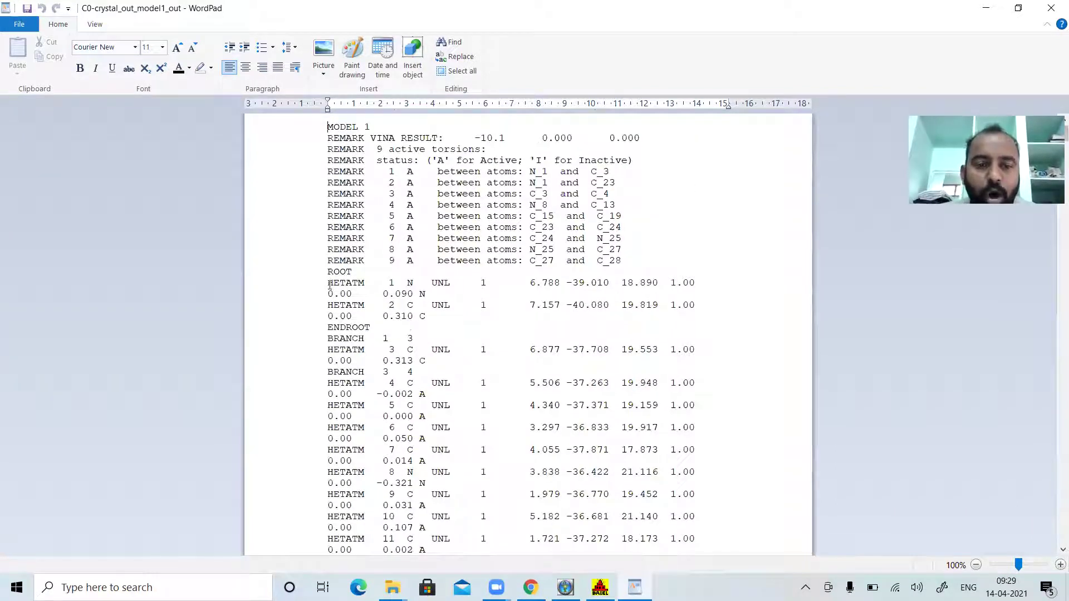
pyautogui.moveTo(450, 410); pyautogui.dragTo(534, 473)
pyautogui.hotkey('ctrl', 'c')
pyautogui.click(1052, 5)
# Step: Open the receptor file 3fk9 from the 3fk9 folder with WordPad
pyautogui.click(263, 95)
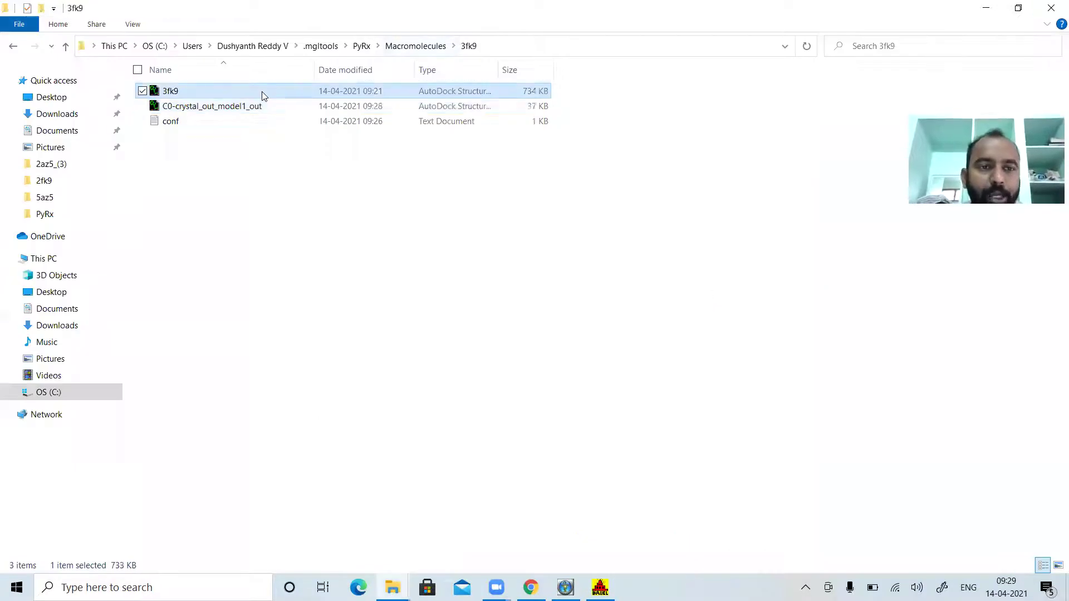
pyautogui.rightClick(262, 91)
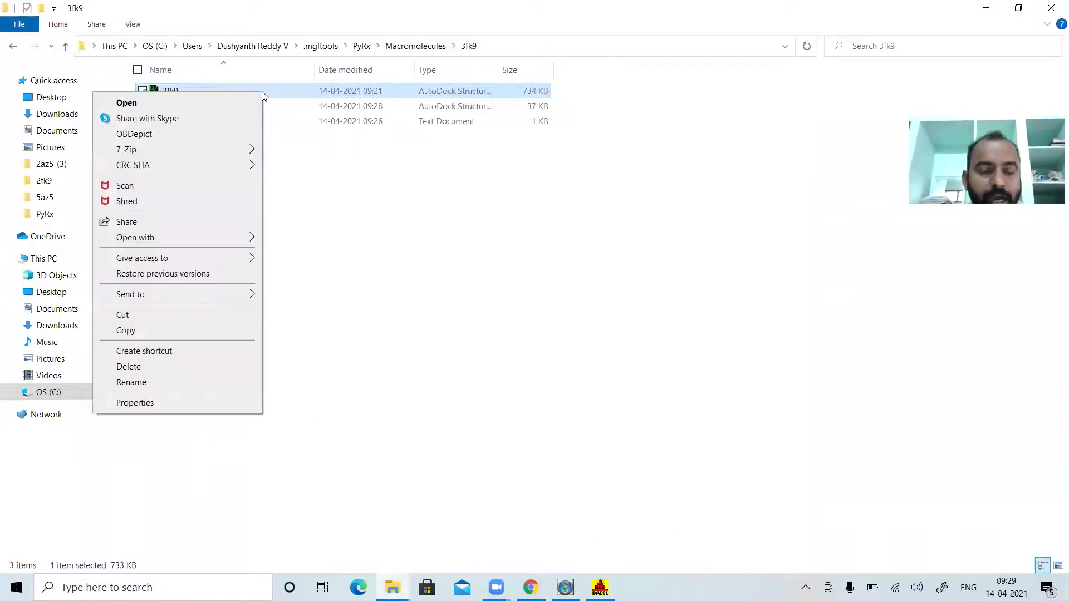
pyautogui.moveTo(245, 234)
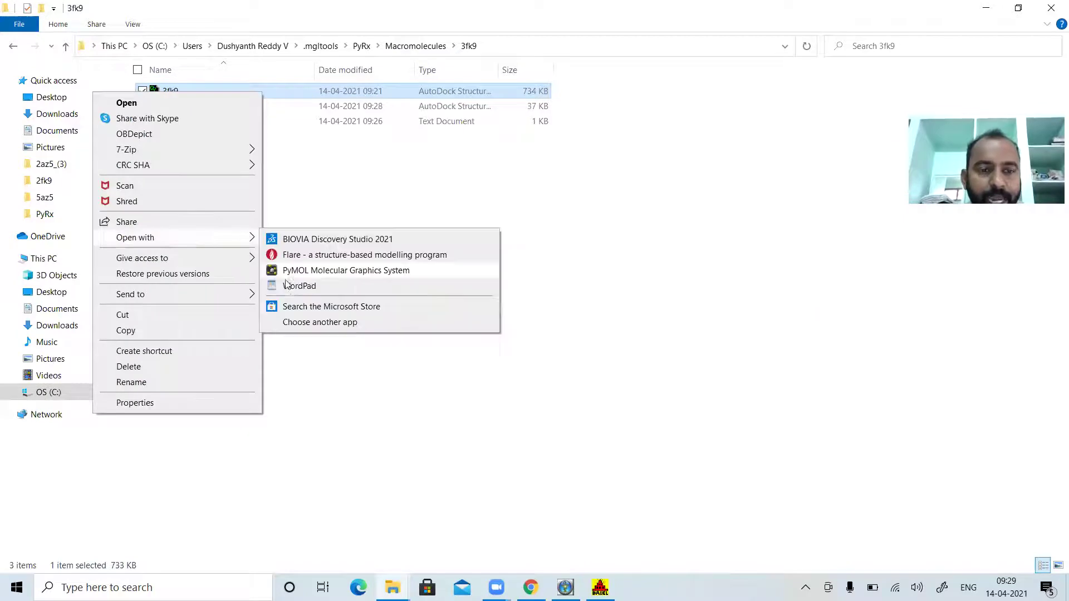
pyautogui.click(290, 286)
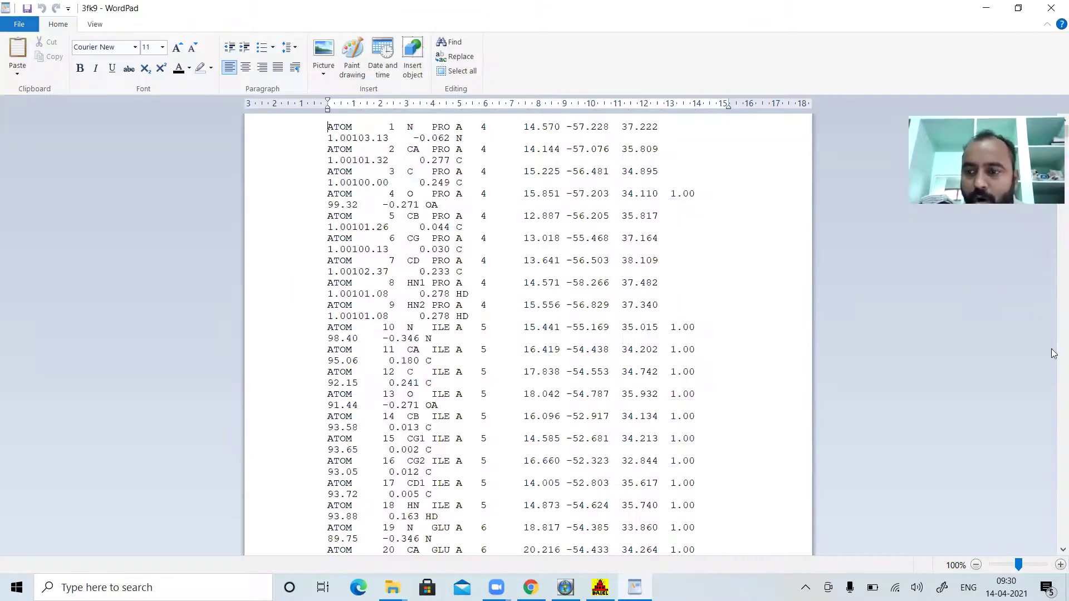
# Step: Append the copied docked ligand coordinates after the final TER line of 3fk9, and save the file as text-only before closing it
pyautogui.scroll(-20, 1054, 353)
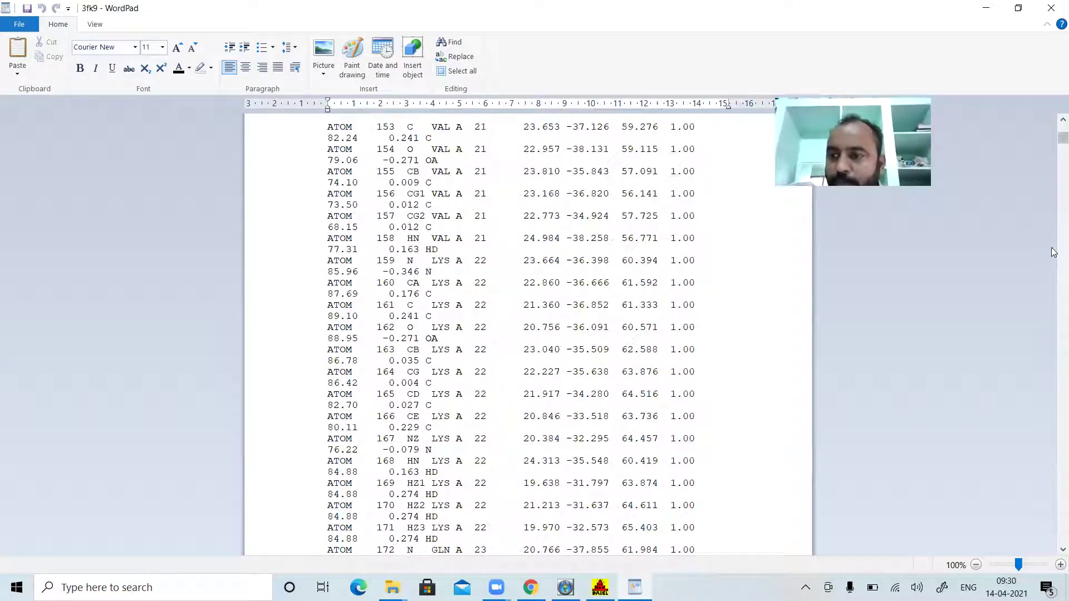
pyautogui.hotkey('ctrl', 'End')
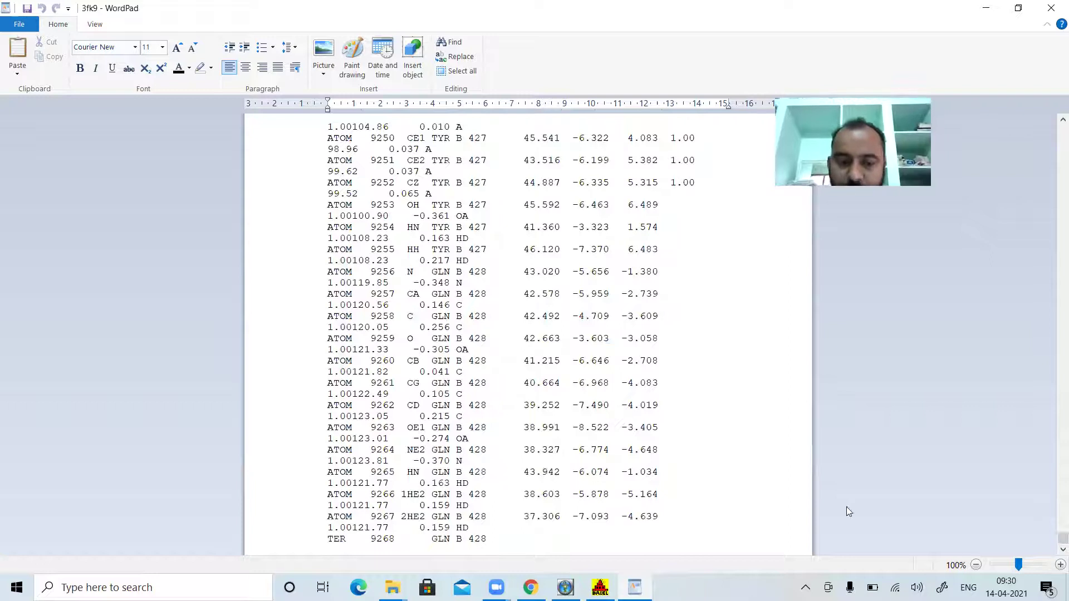
pyautogui.press('Return')
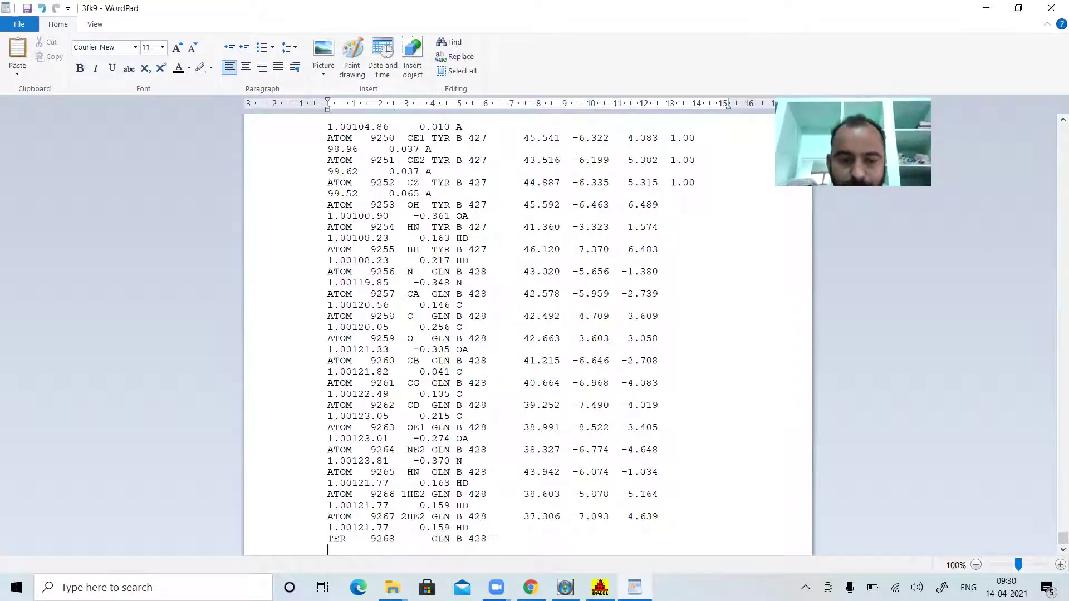
pyautogui.hotkey('ctrl', 'v')
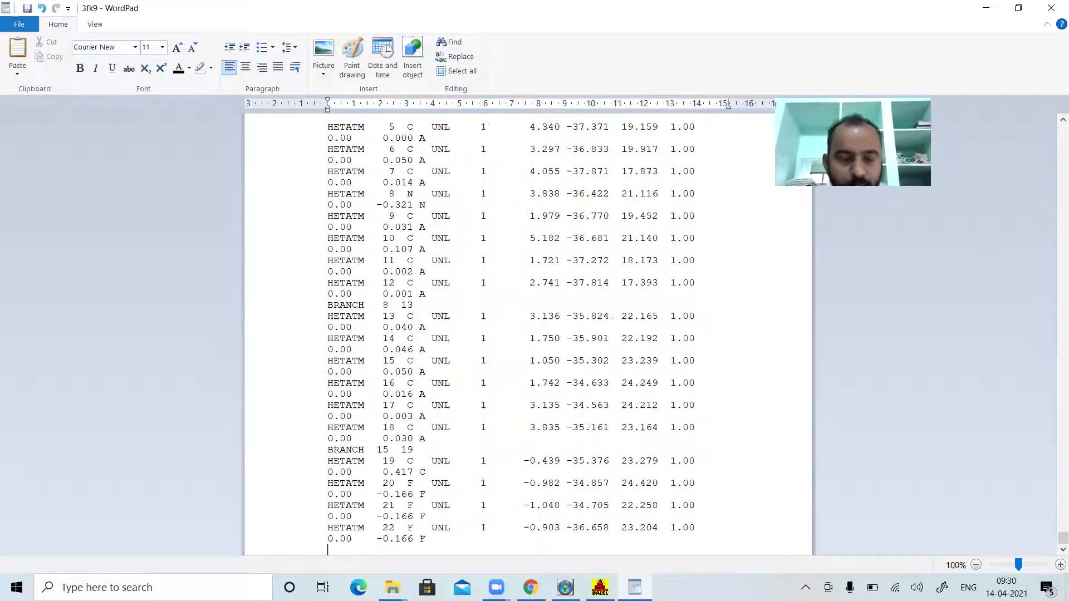
pyautogui.click(26, 8)
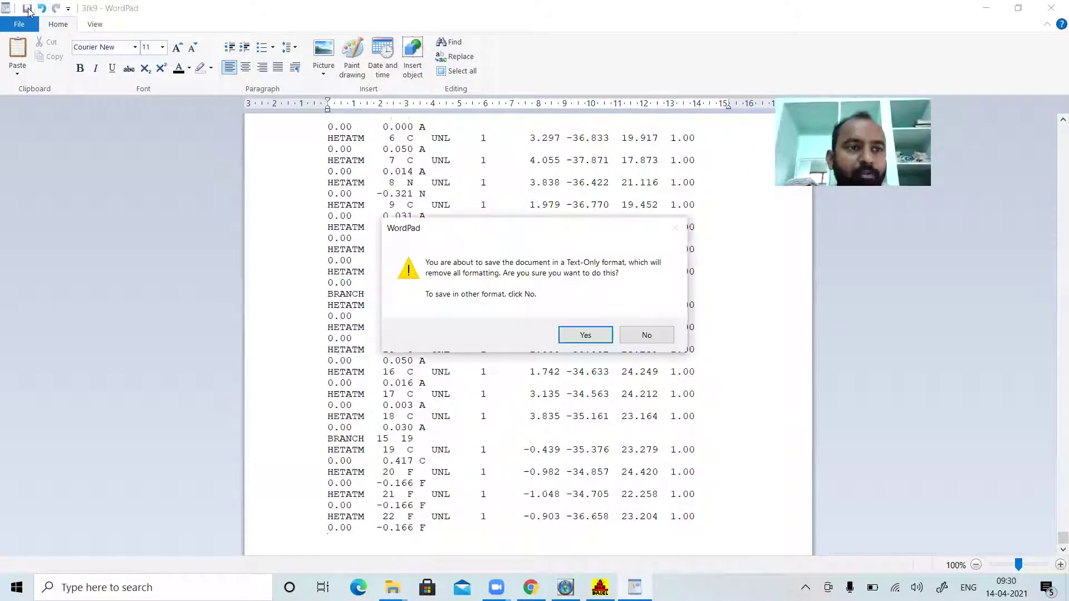
pyautogui.click(585, 336)
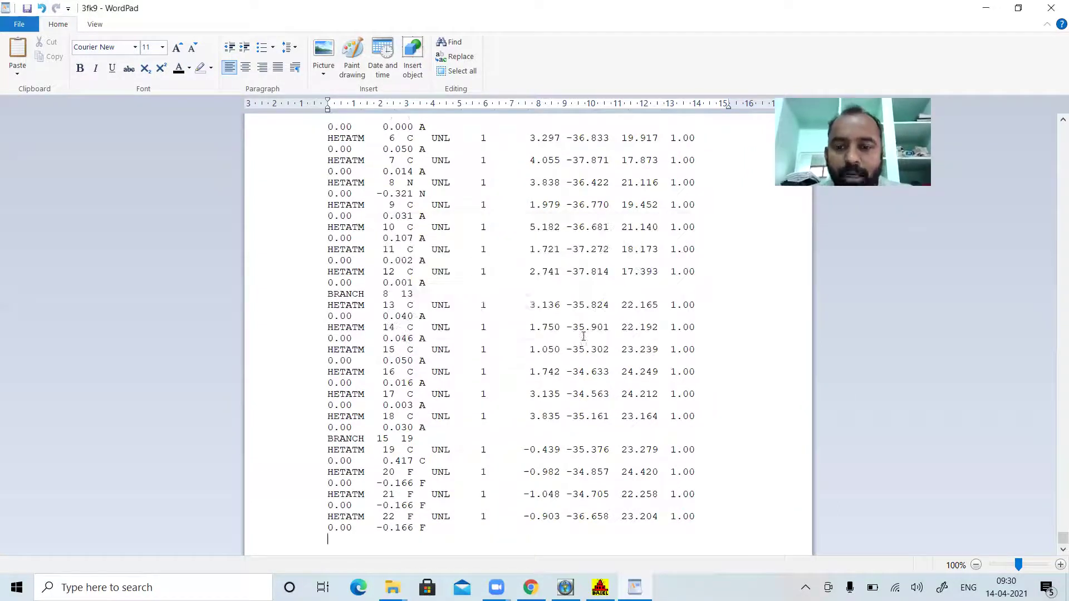
pyautogui.click(1052, 6)
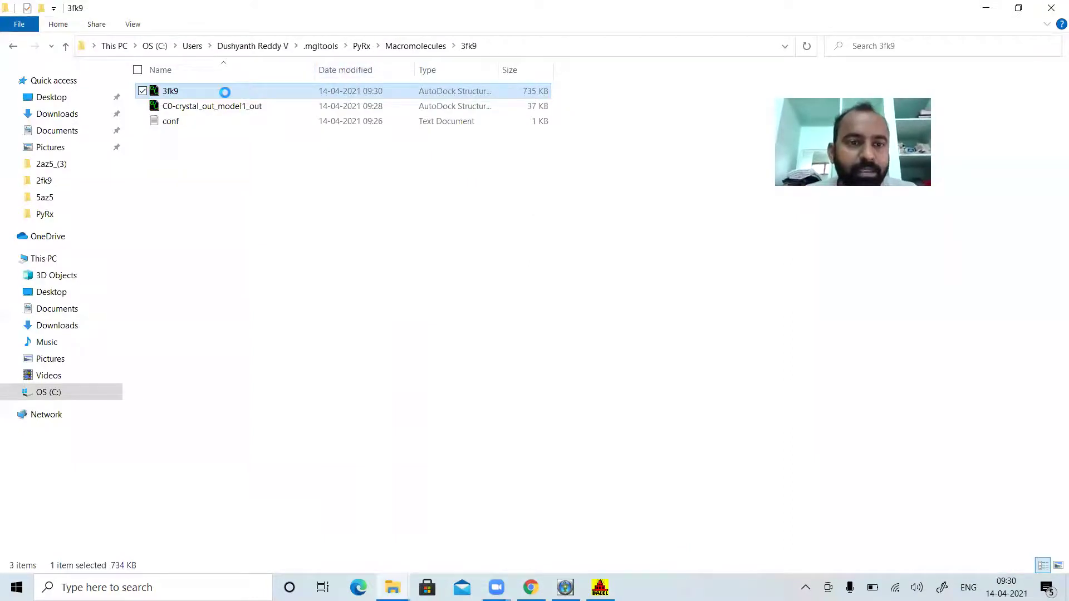
# Step: Open the edited 3fk9 file with BIOVIA Discovery Studio 2021
pyautogui.rightClick(225, 93)
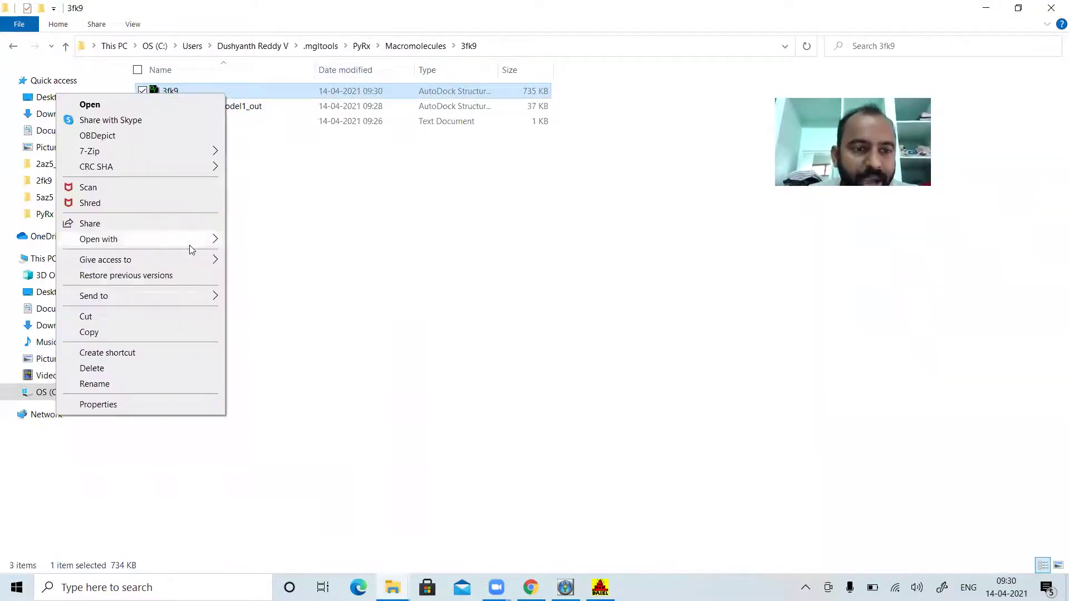
pyautogui.moveTo(192, 246)
pyautogui.click(263, 241)
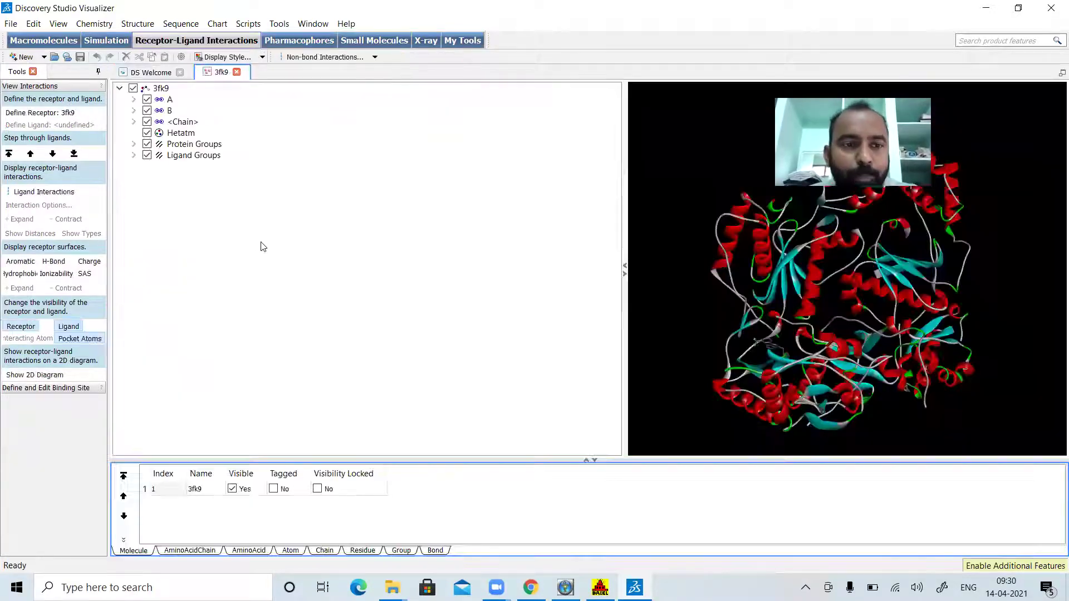
# Step: Define the Hetatm group of 3fk9 as the ligand and display its ligand interactions
pyautogui.click(181, 134)
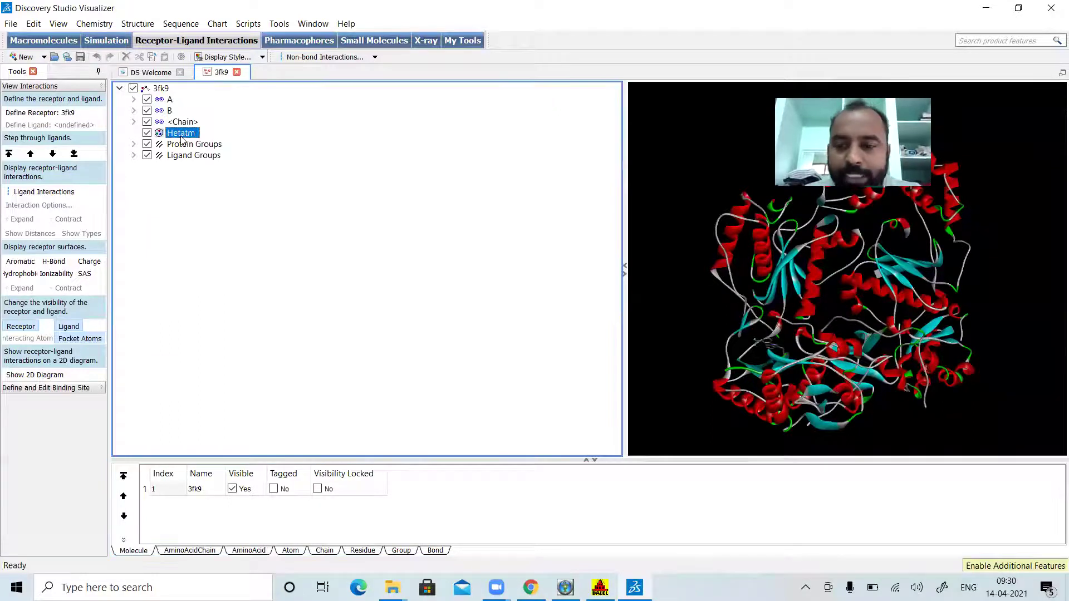
pyautogui.click(66, 125)
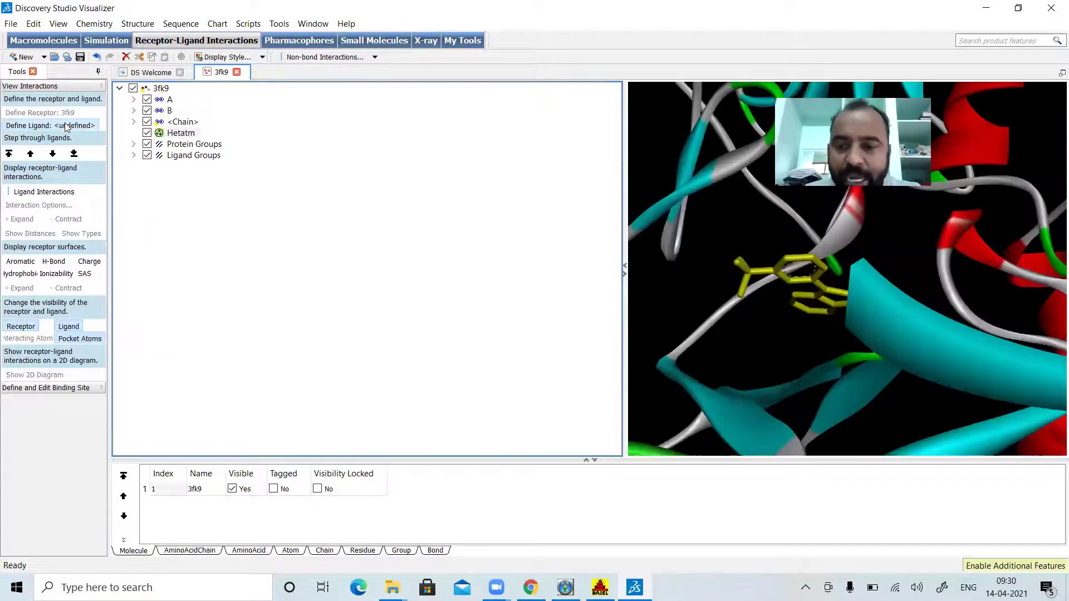
pyautogui.click(38, 192)
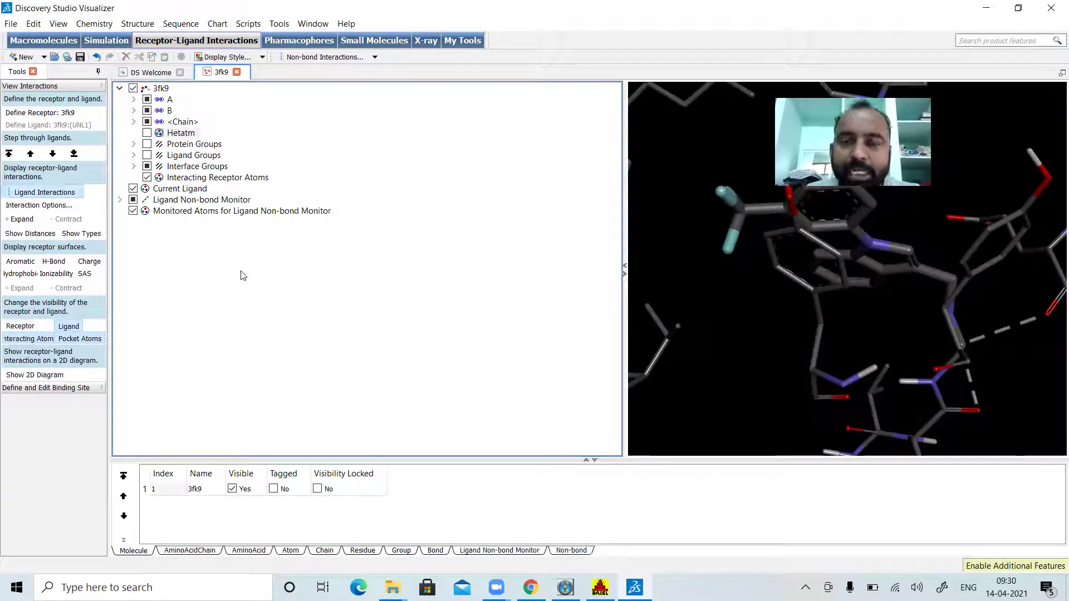
# Step: Add labels to the amino acids showing the FullName attribute in Arial at font size 18
pyautogui.click(136, 24)
pyautogui.moveTo(204, 40)
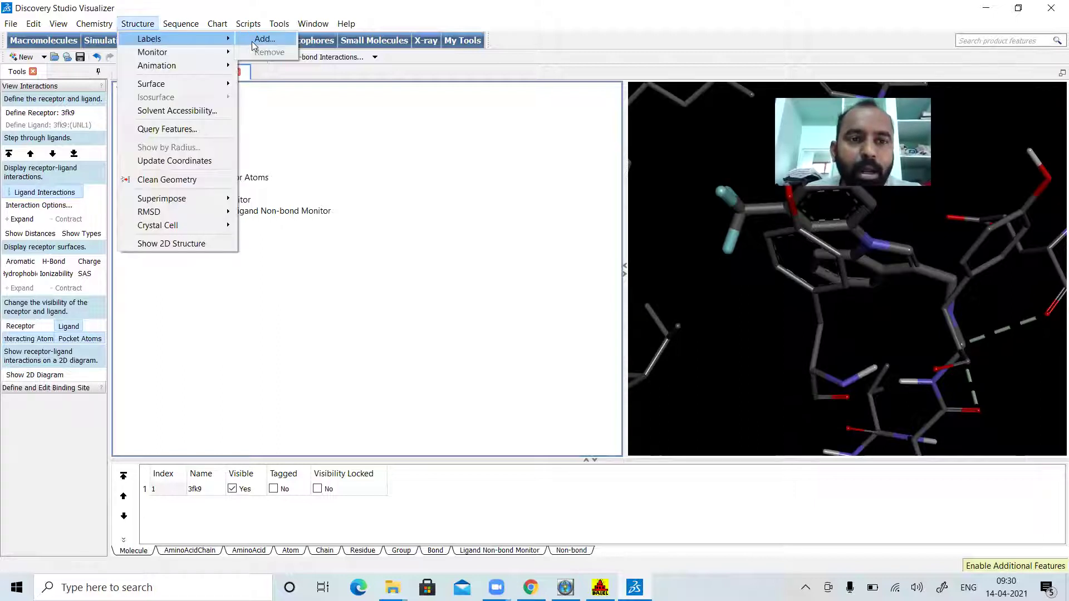
pyautogui.click(260, 39)
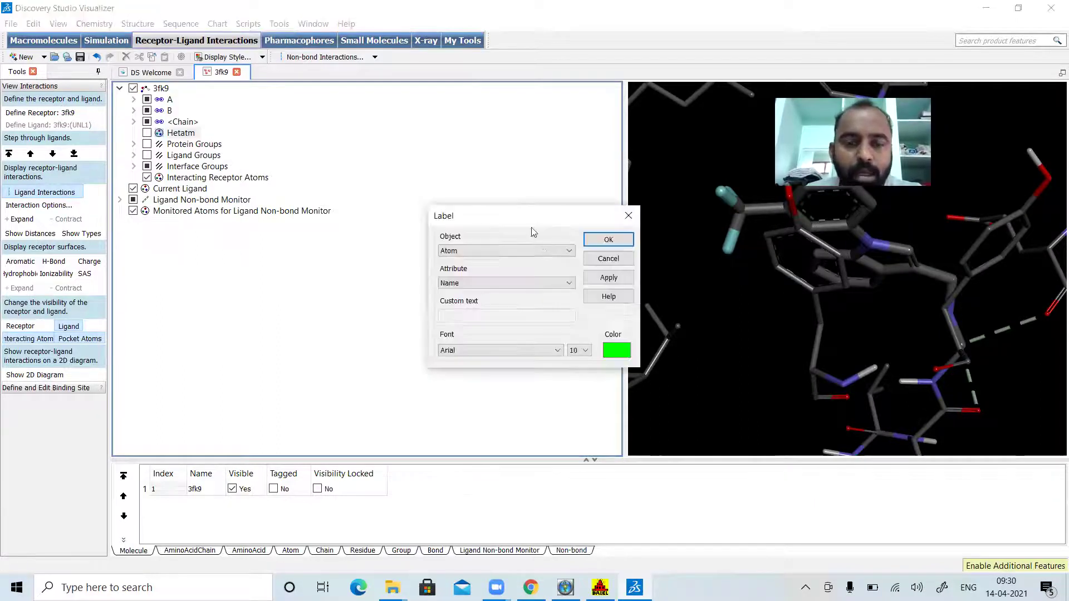
pyautogui.click(543, 245)
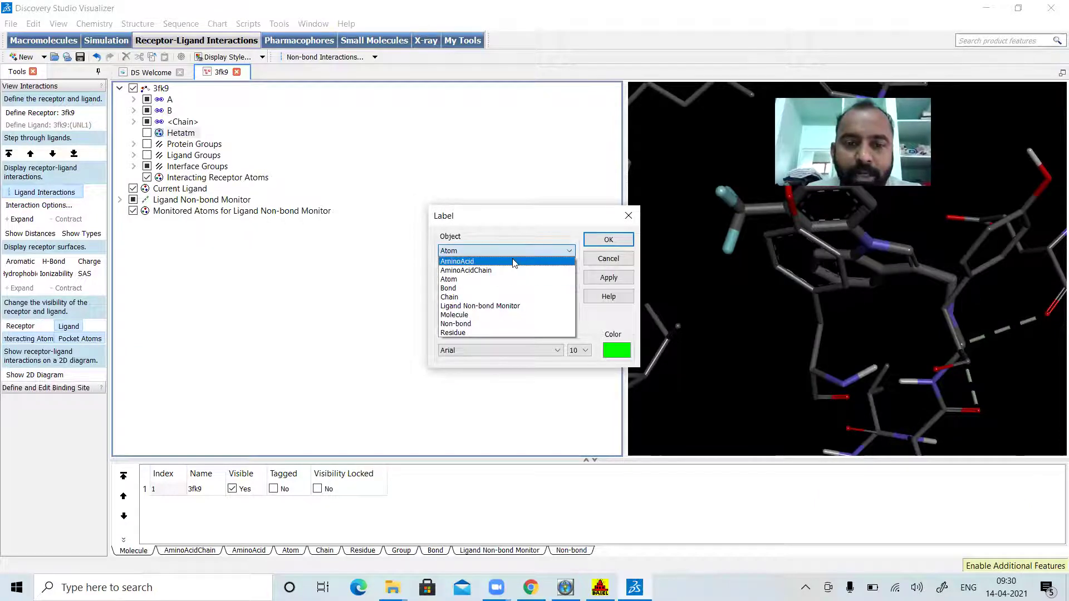
pyautogui.click(544, 262)
pyautogui.click(546, 283)
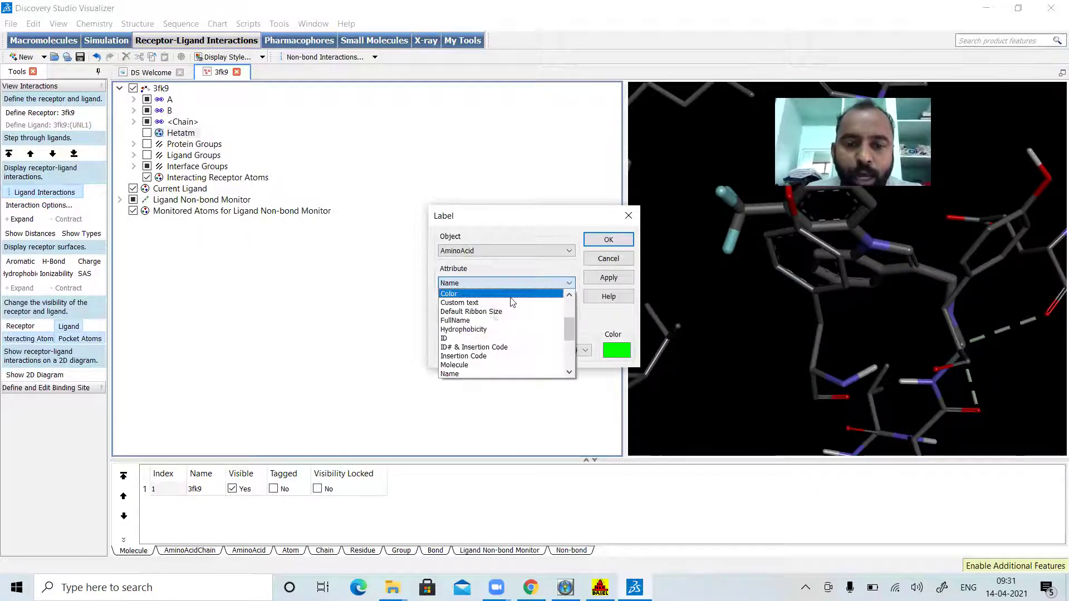
pyautogui.click(493, 321)
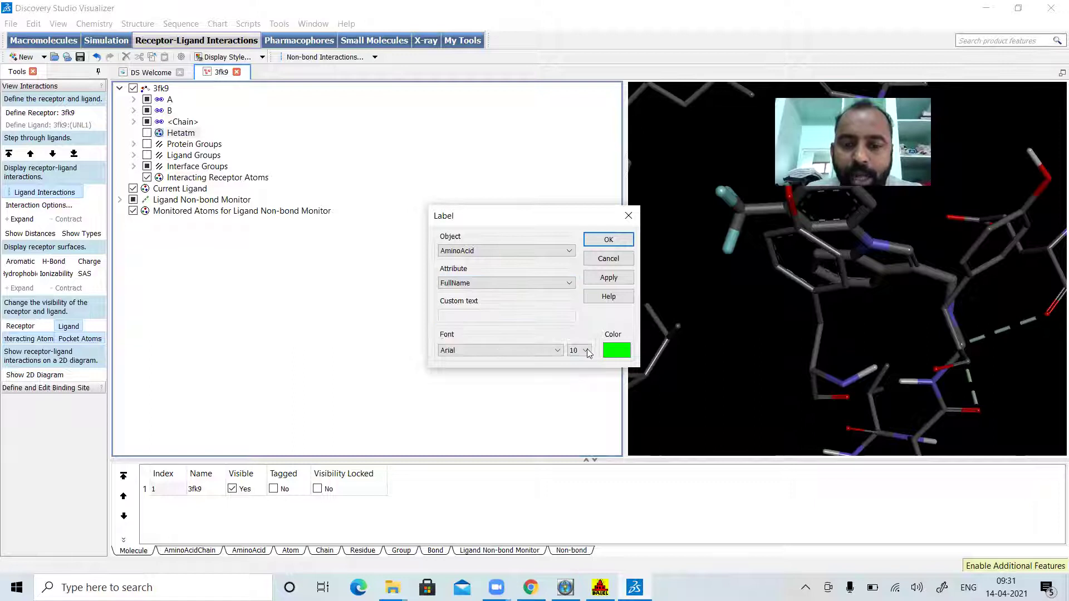
pyautogui.click(585, 350)
pyautogui.click(573, 441)
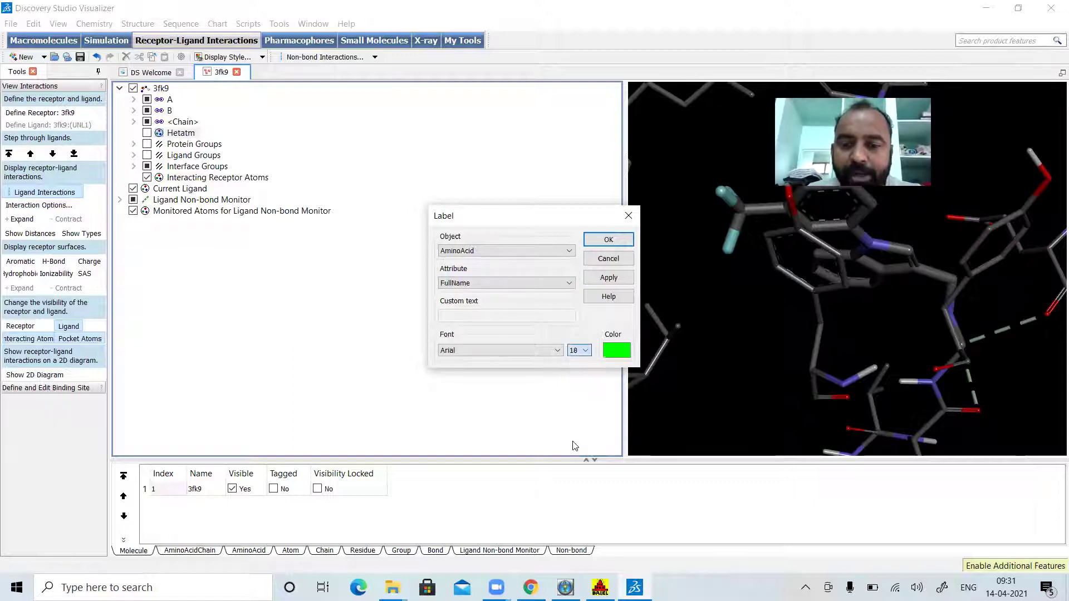
pyautogui.click(609, 239)
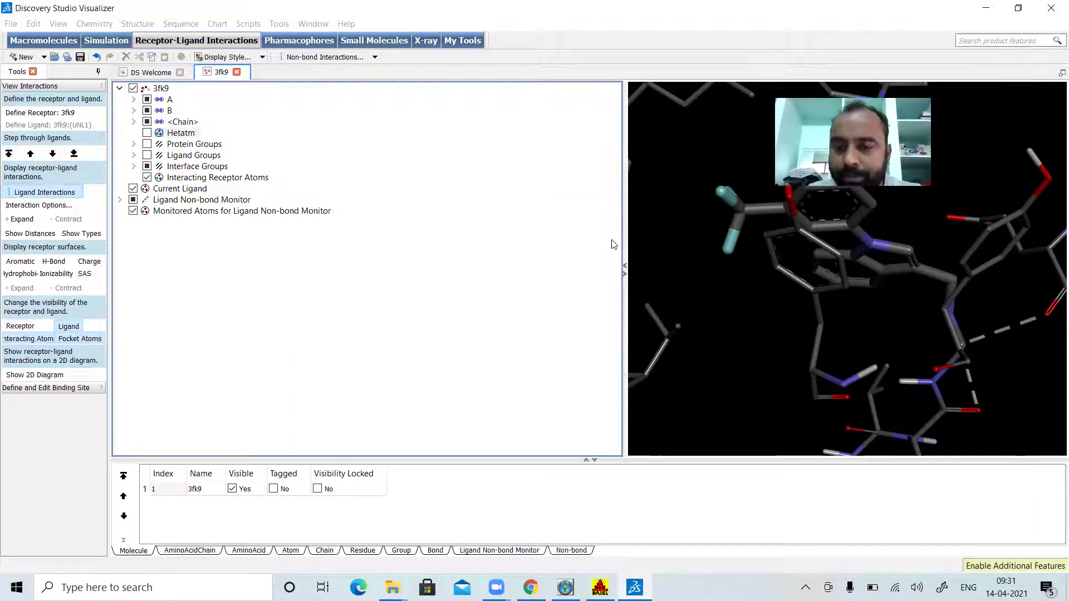
# Step: Set the mouse mode to rotate and turn the complex to inspect the labelled residues around the ligand
pyautogui.click(994, 268)
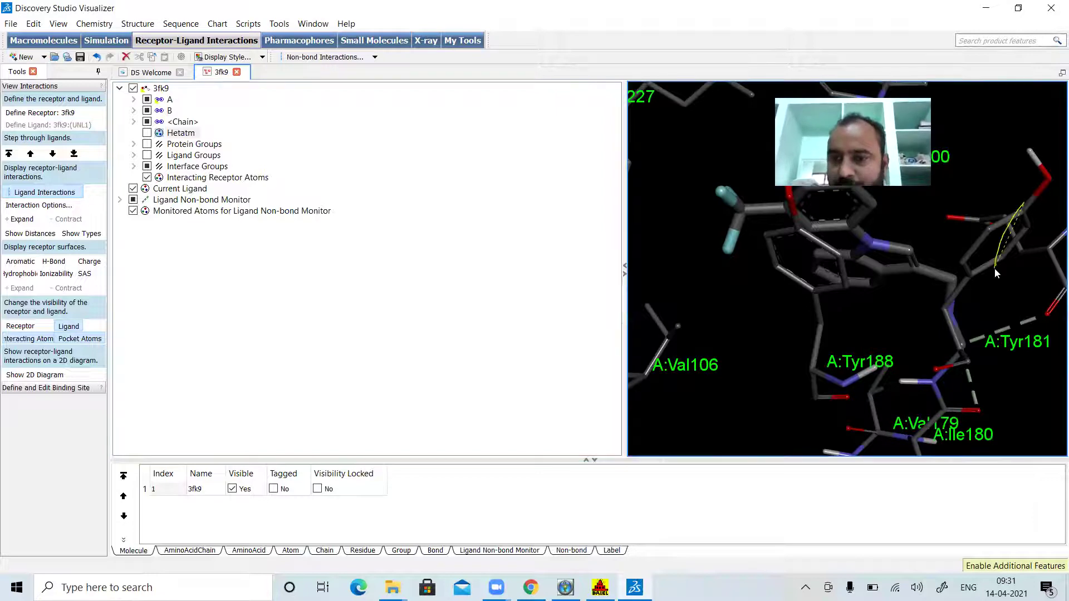
pyautogui.rightClick(990, 382)
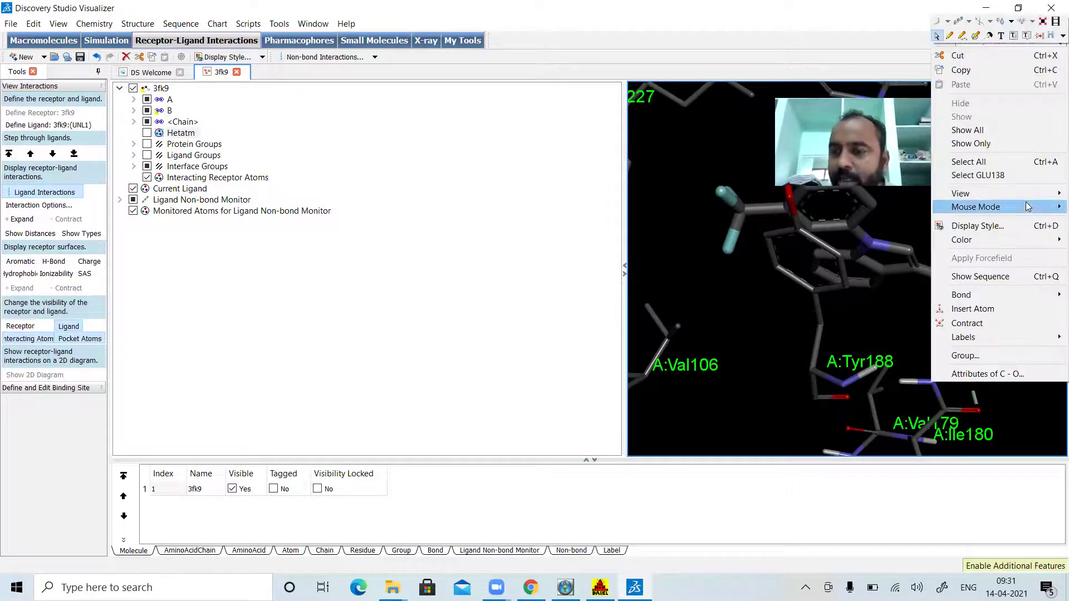
pyautogui.moveTo(1027, 207)
pyautogui.click(912, 223)
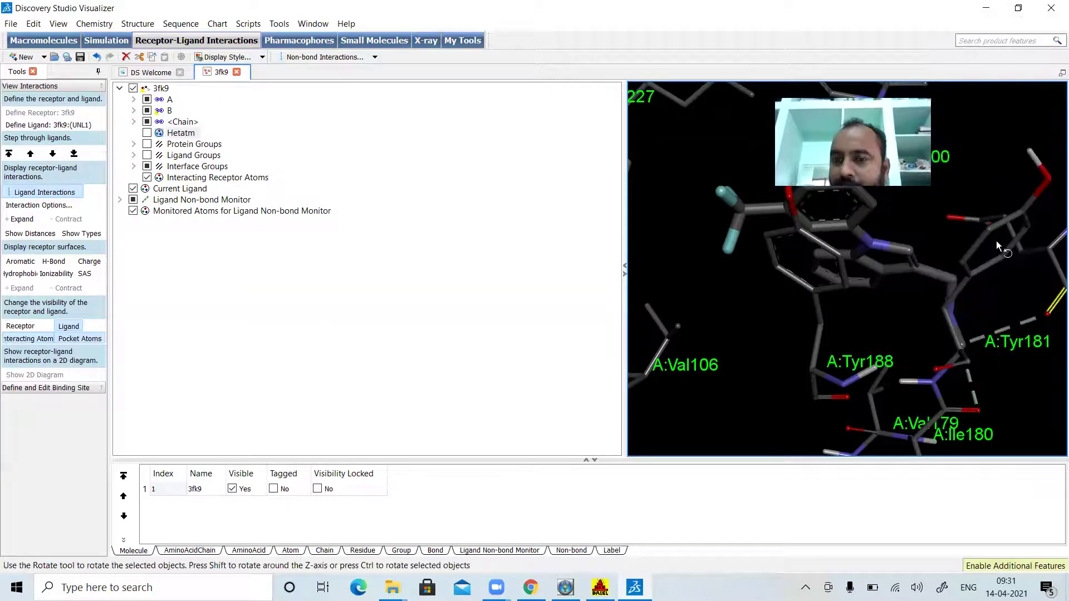
pyautogui.moveTo(981, 285); pyautogui.dragTo(966, 233)
pyautogui.moveTo(961, 273); pyautogui.dragTo(973, 348)
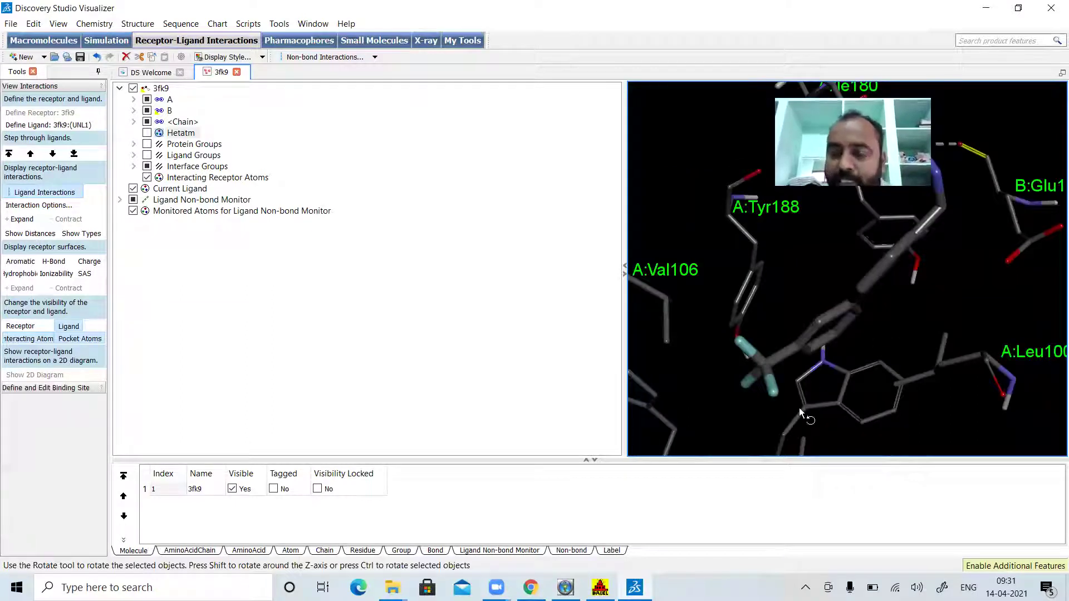
# Step: Examine the non-bond interaction table in expanded view, checking distances, categories and types, and restore the split layout
pyautogui.click(571, 551)
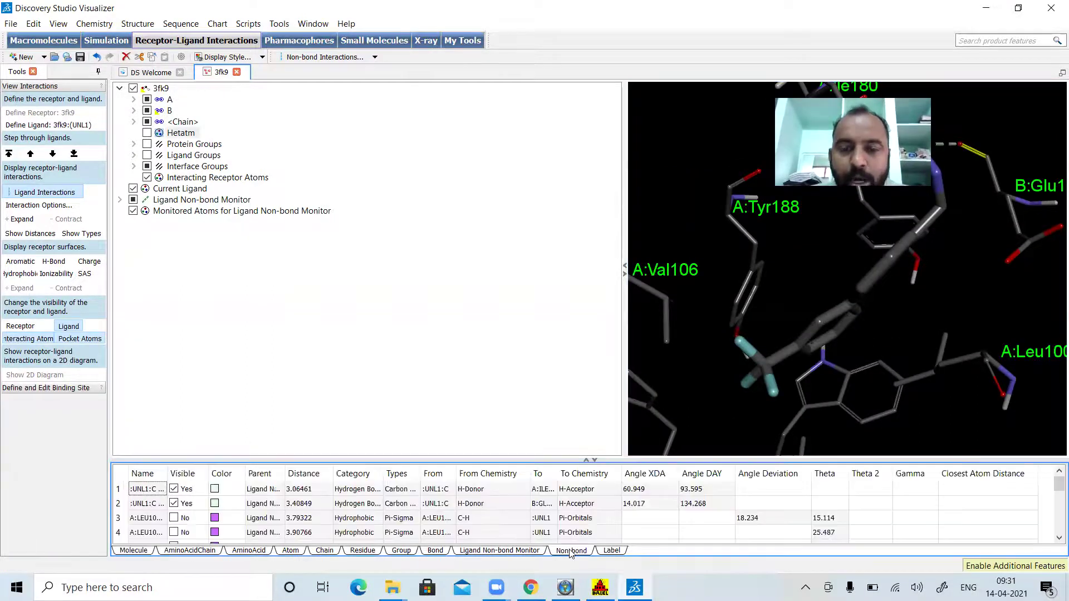
pyautogui.click(586, 461)
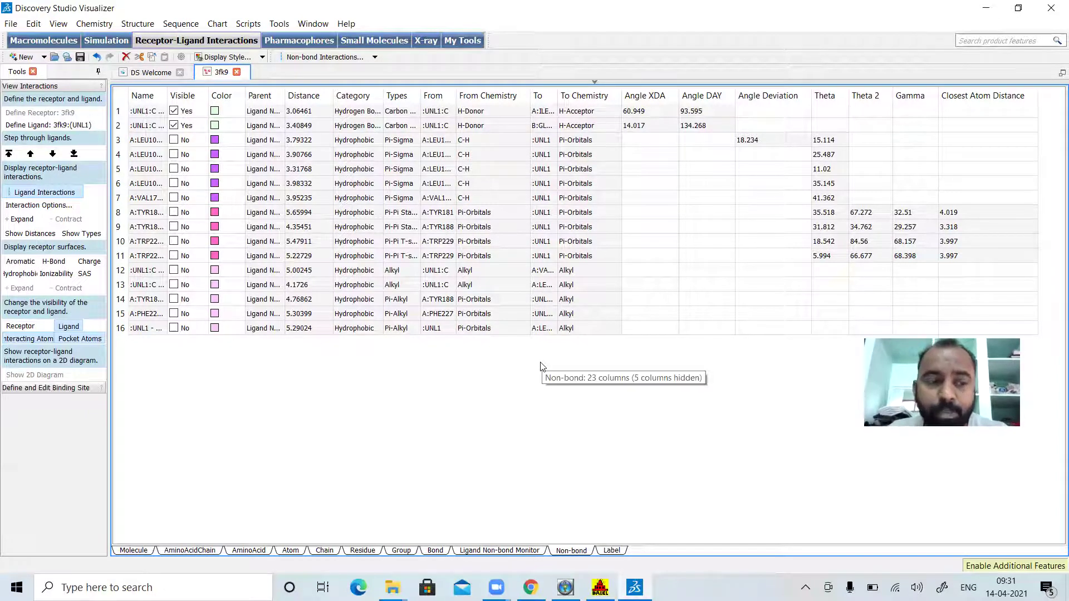
pyautogui.click(594, 83)
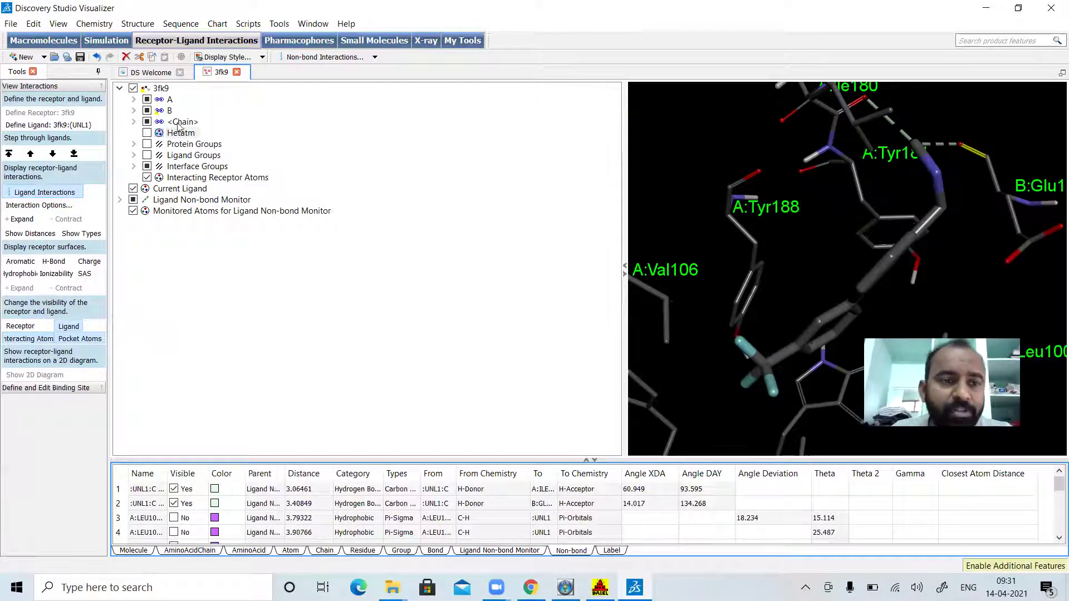
# Step: Make the Hetatm group visible, define 3fk9 as the receptor, and generate the 2D diagram of the receptor-ligand interactions
pyautogui.click(148, 134)
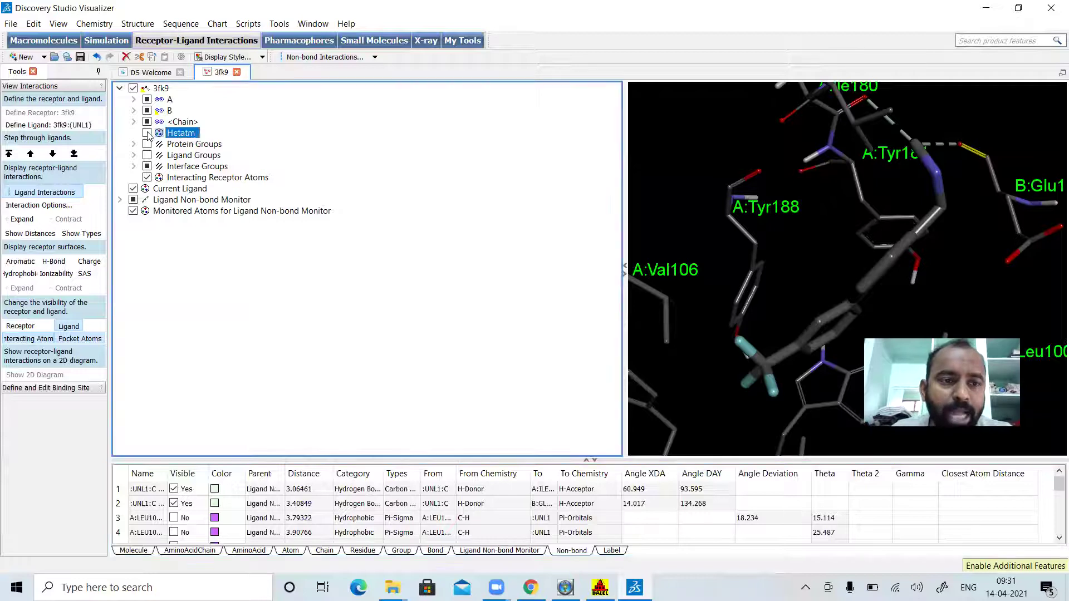
pyautogui.click(147, 133)
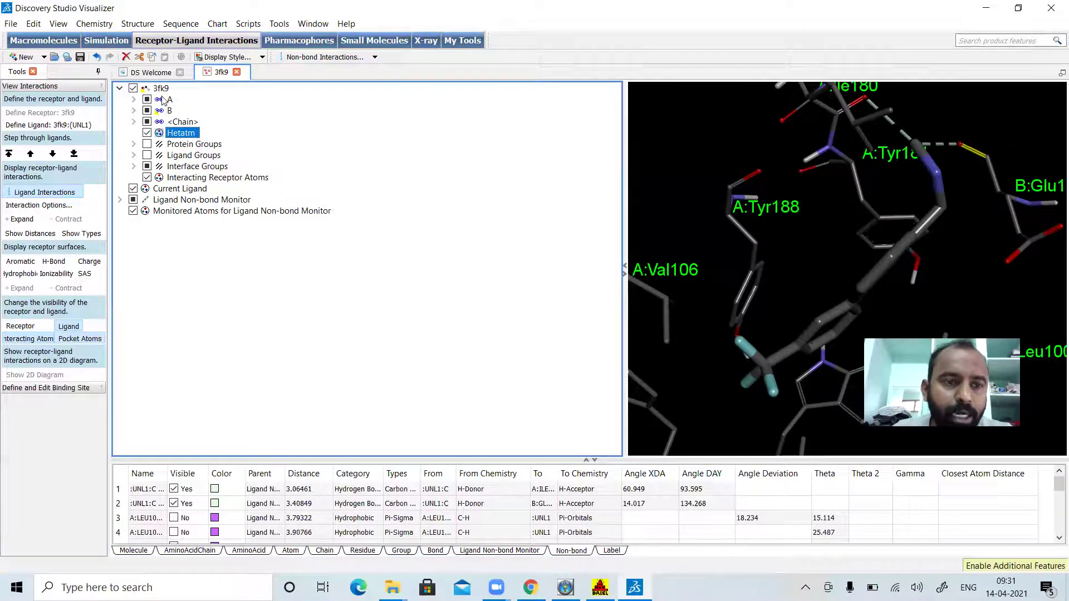
pyautogui.click(160, 89)
pyautogui.click(58, 114)
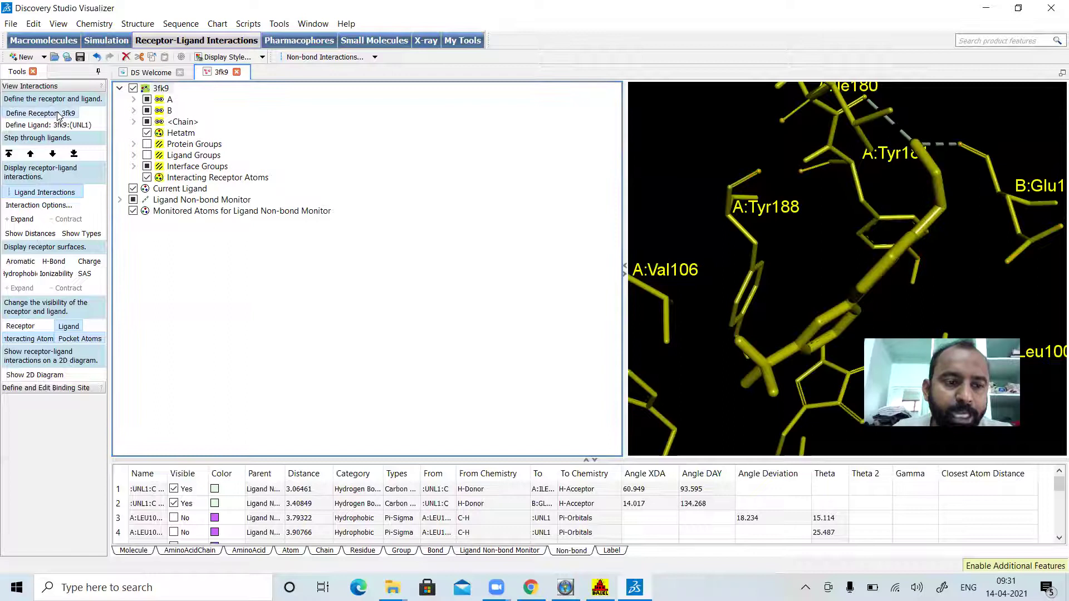
pyautogui.click(36, 374)
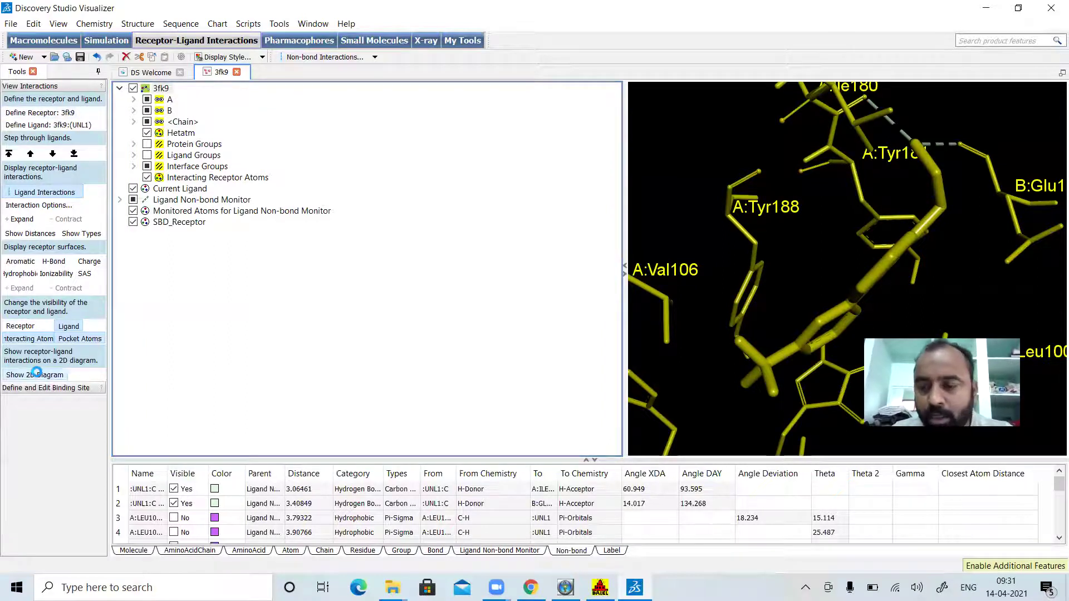